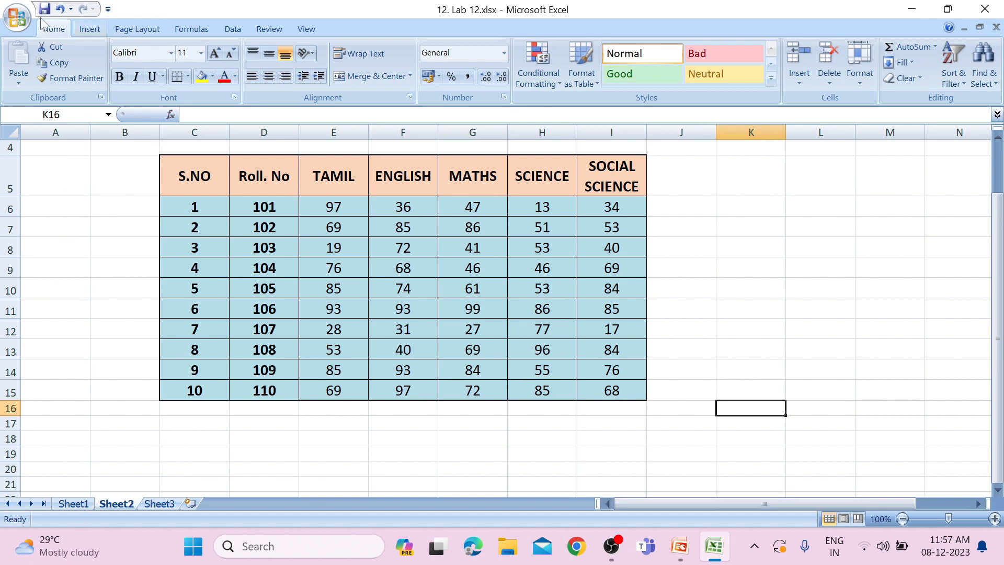
Apply the Foundry theme to the workbook and widen column I so the SOCIAL SCIENCE heading wraps onto two lines
left_click(146, 28)
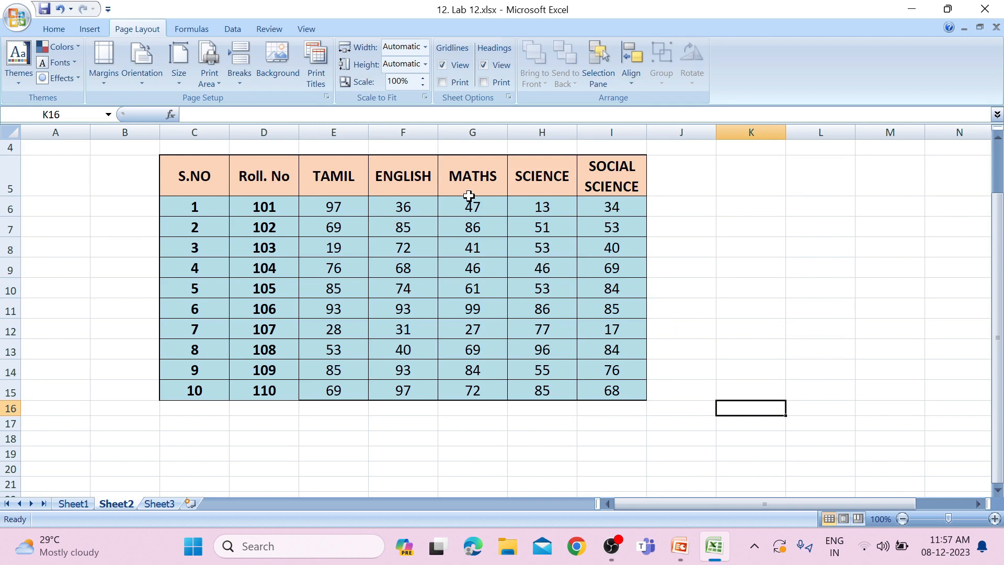
left_click(18, 83)
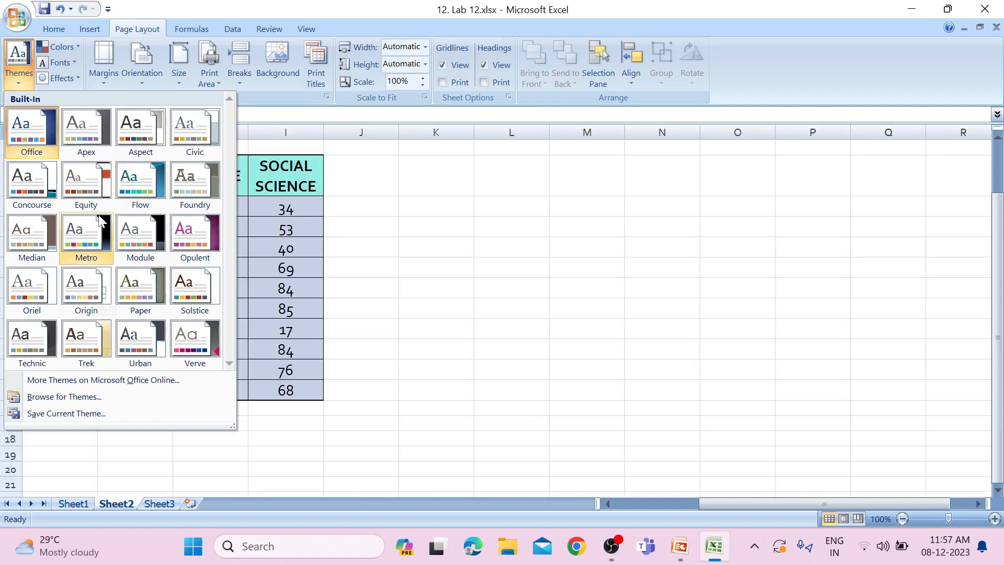
left_click(195, 185)
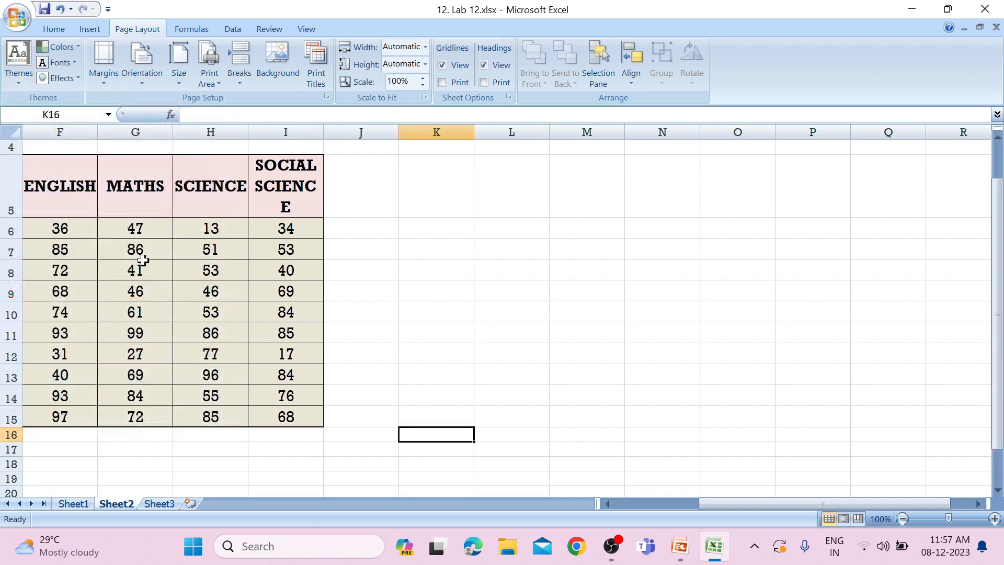
left_click_drag(701, 503, 620, 503)
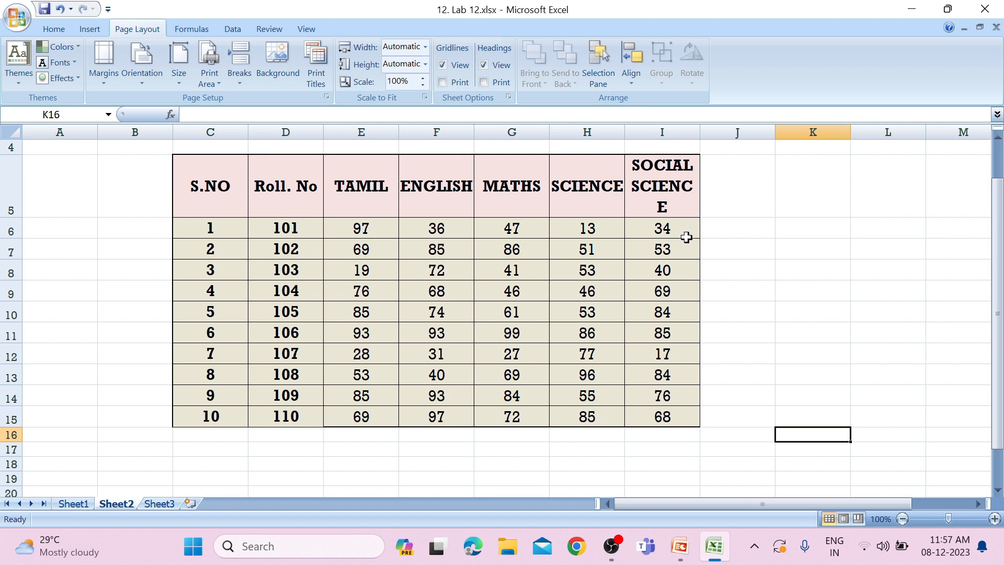
left_click_drag(701, 134, 729, 148)
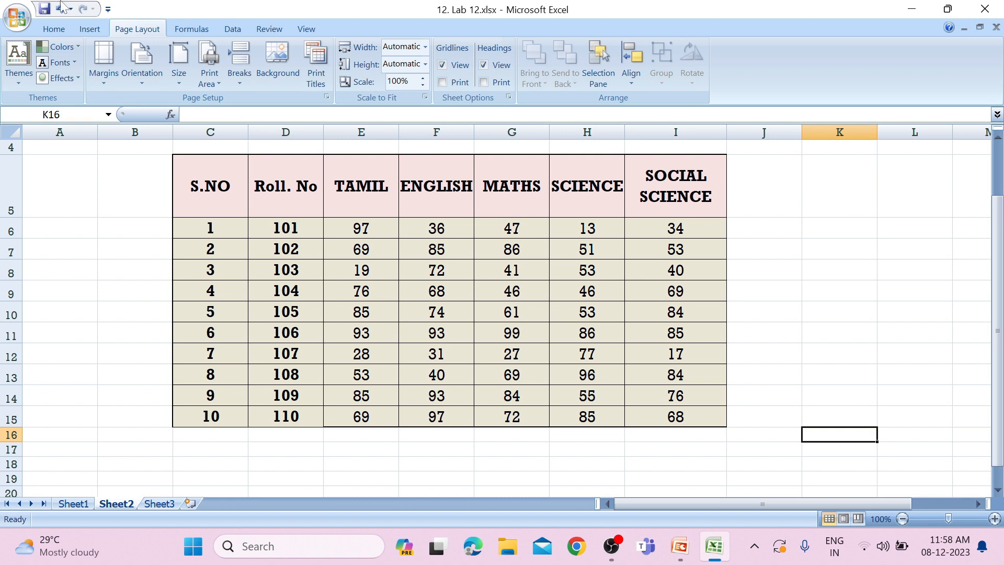
Set the font of empty cell B8, beside the marks table, to Arial Black
left_click(263, 194)
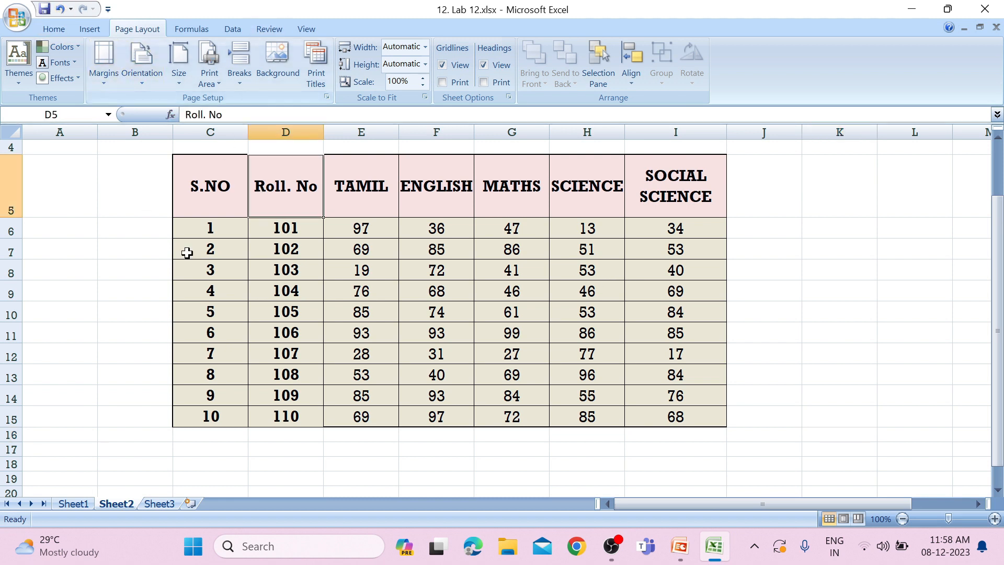
left_click(125, 267)
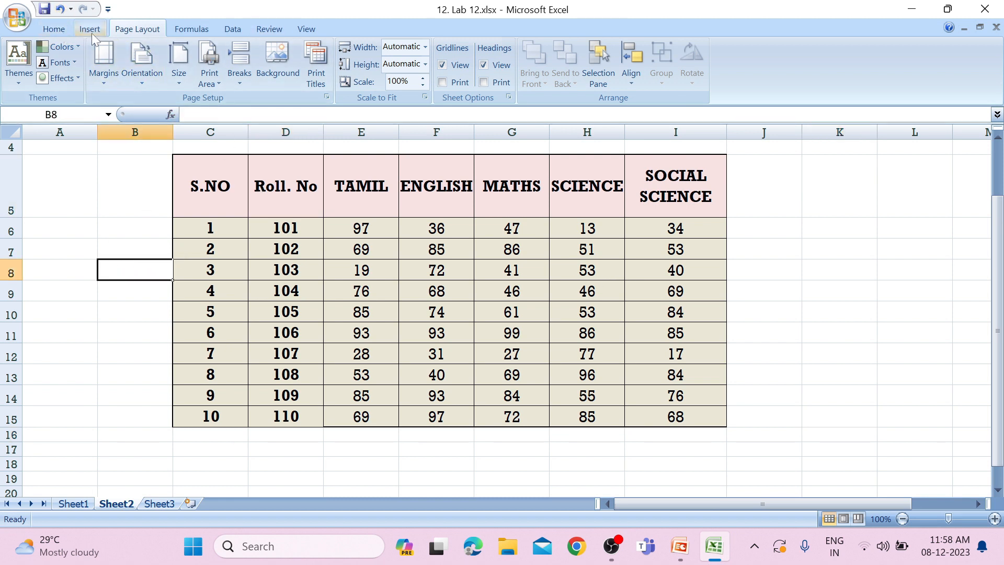
left_click(61, 30)
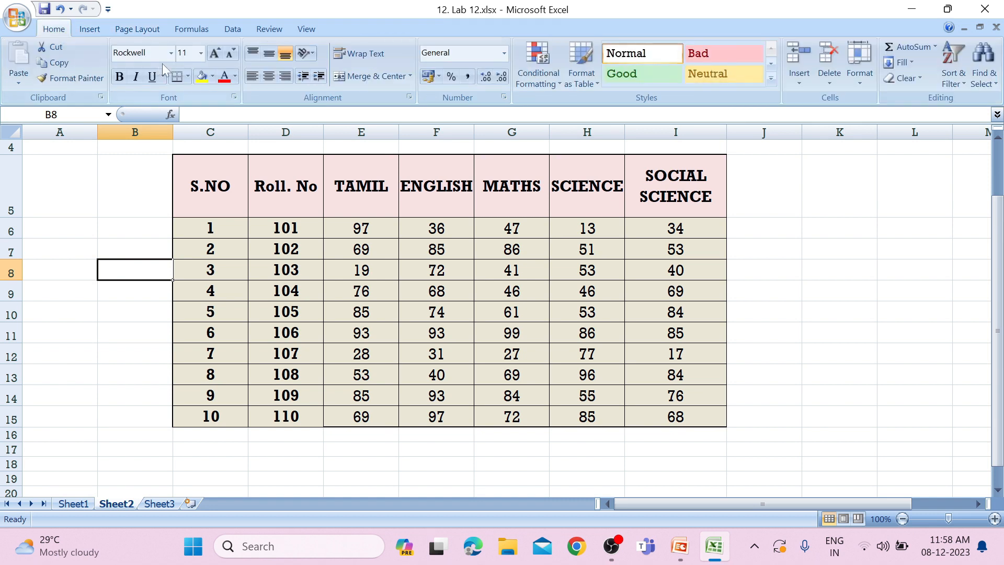
left_click(171, 53)
left_click(173, 55)
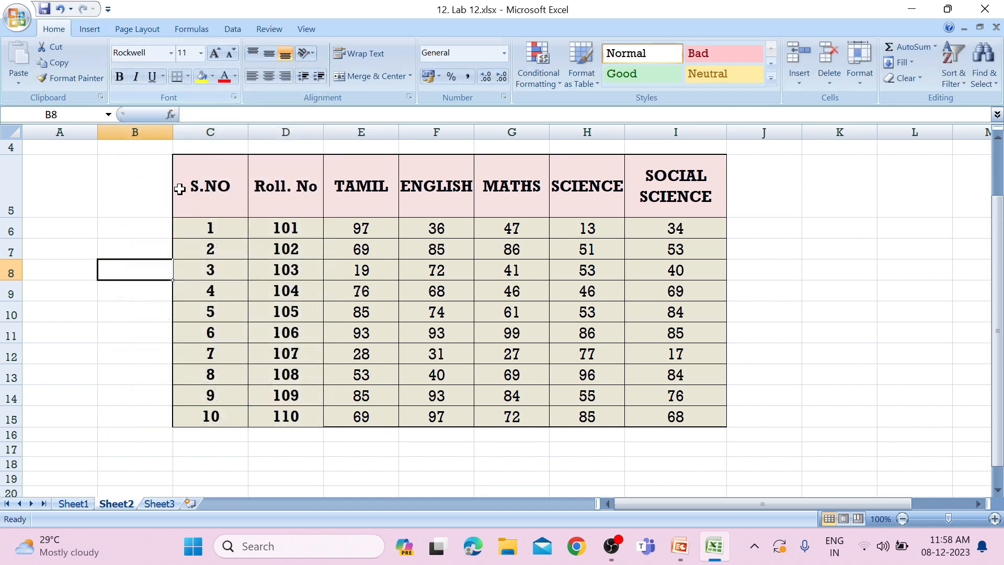
left_click(171, 53)
left_click(173, 210)
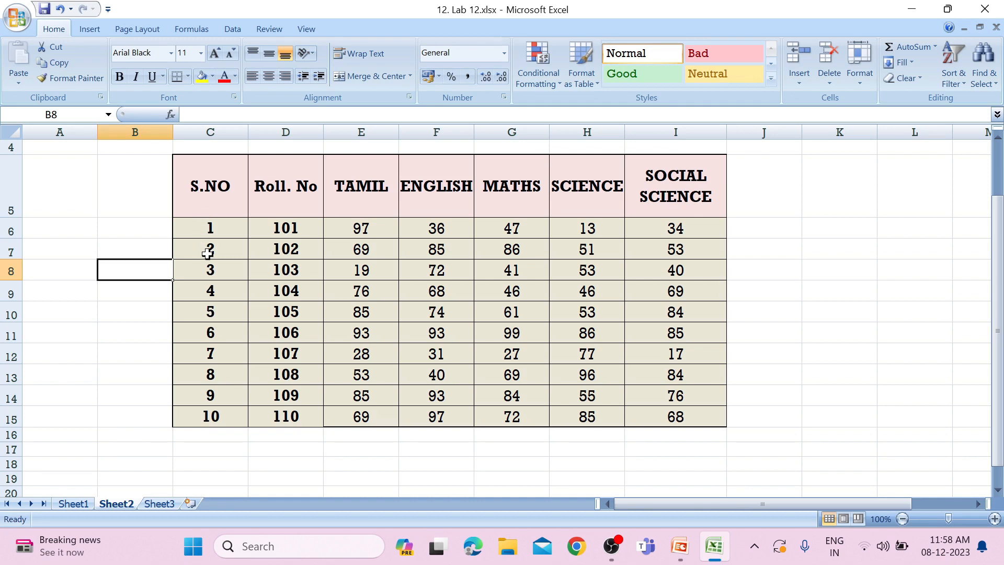
Try the Algerian font on the S.NO heading in cell C5, and settle on Arial Black
left_click(197, 187)
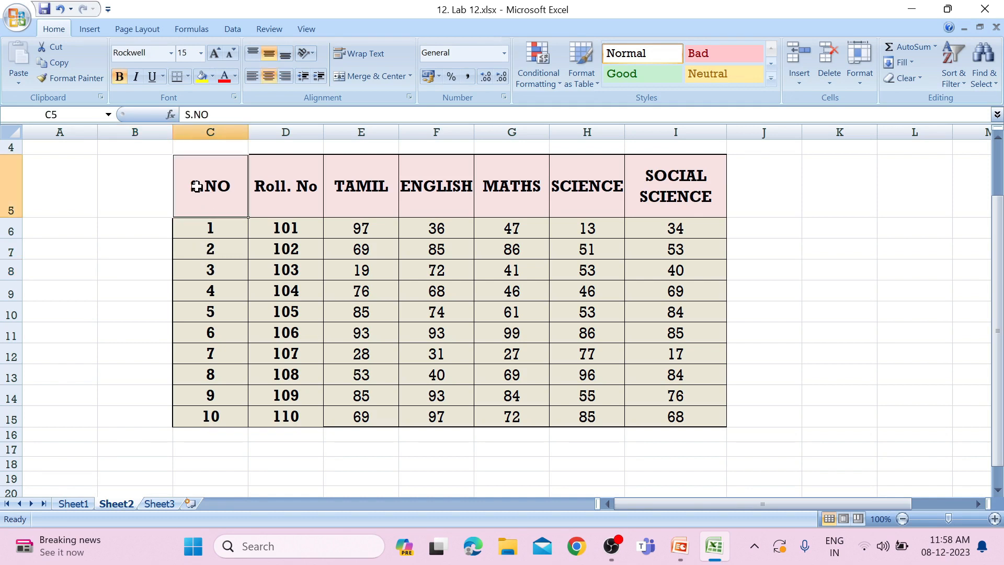
left_click(171, 53)
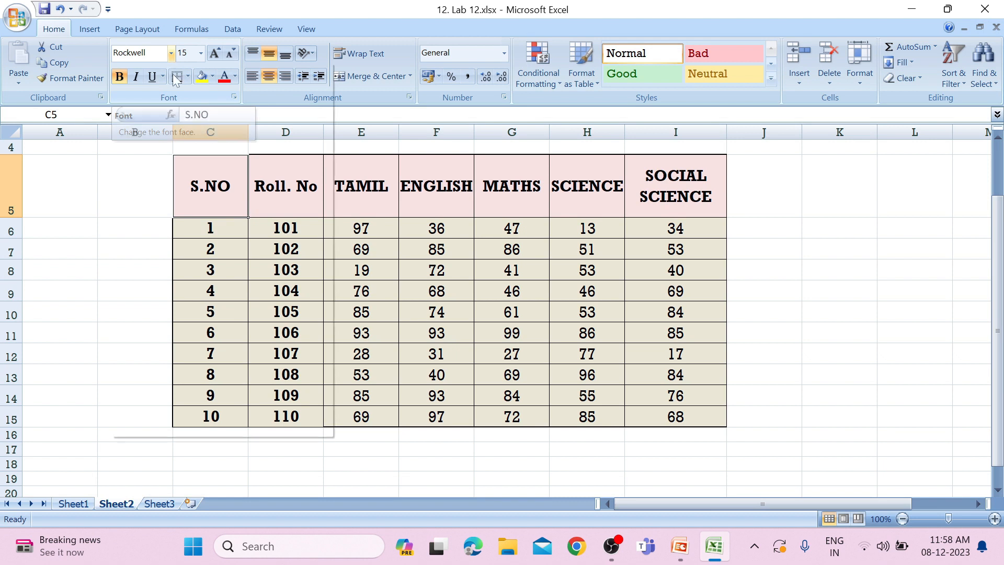
left_click(157, 160)
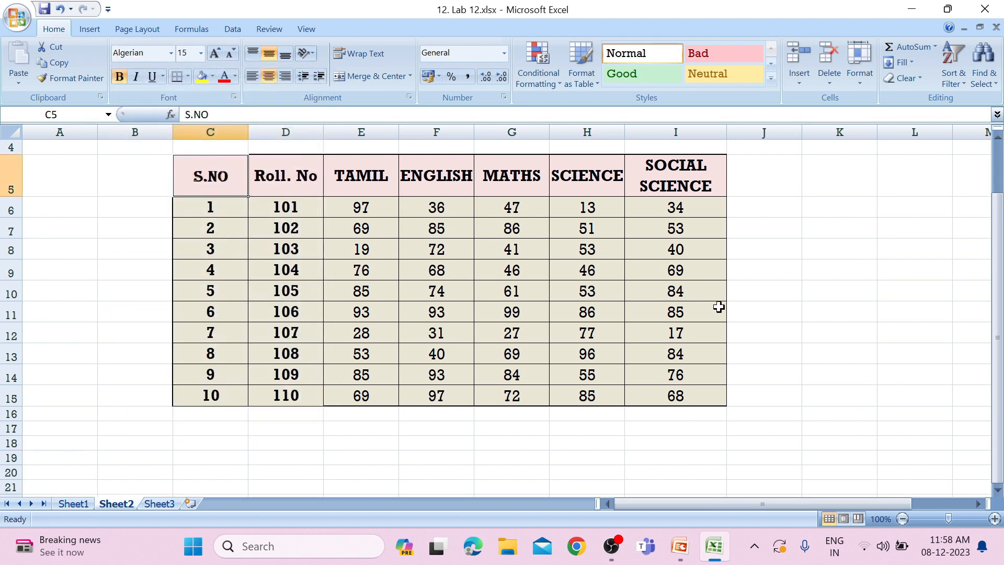
left_click(171, 53)
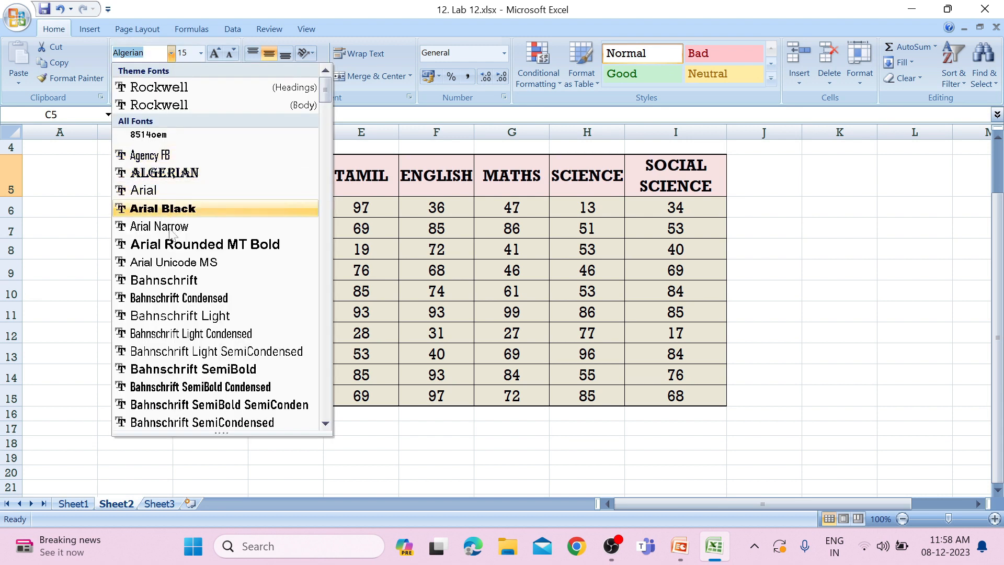
left_click(162, 209)
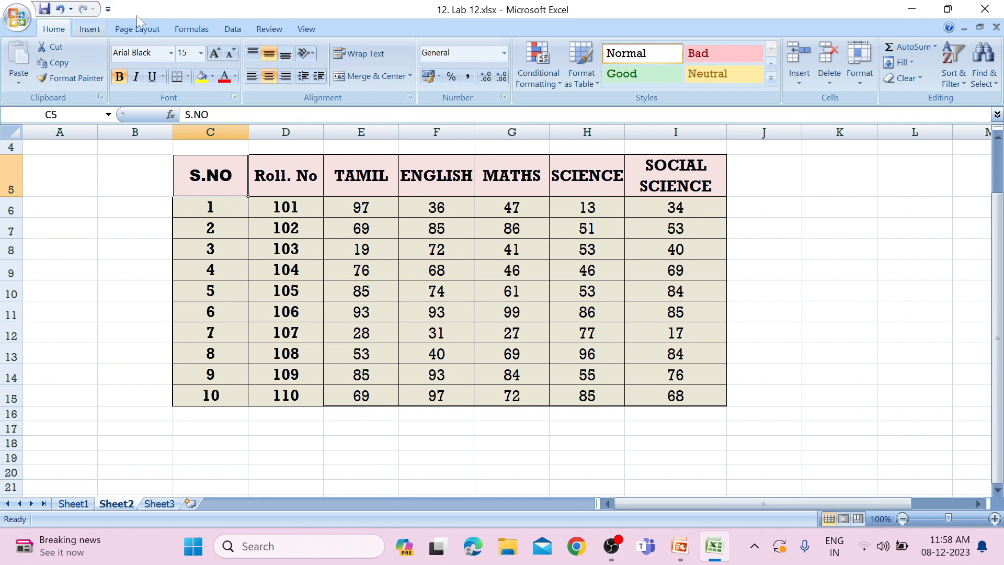
View the theme options and the file browser for choosing a theme or themed document, and close it without a selection
left_click(151, 31)
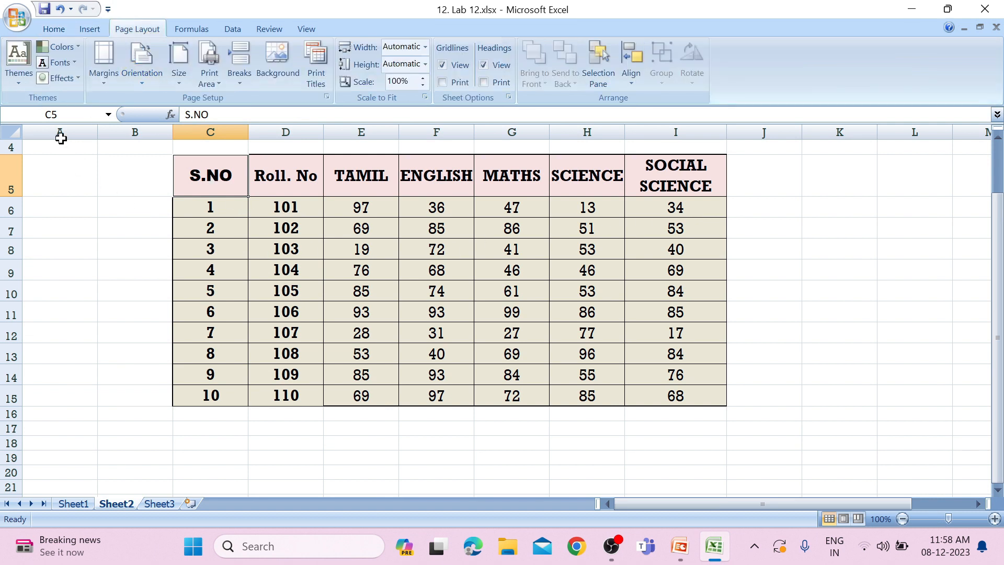
left_click(19, 65)
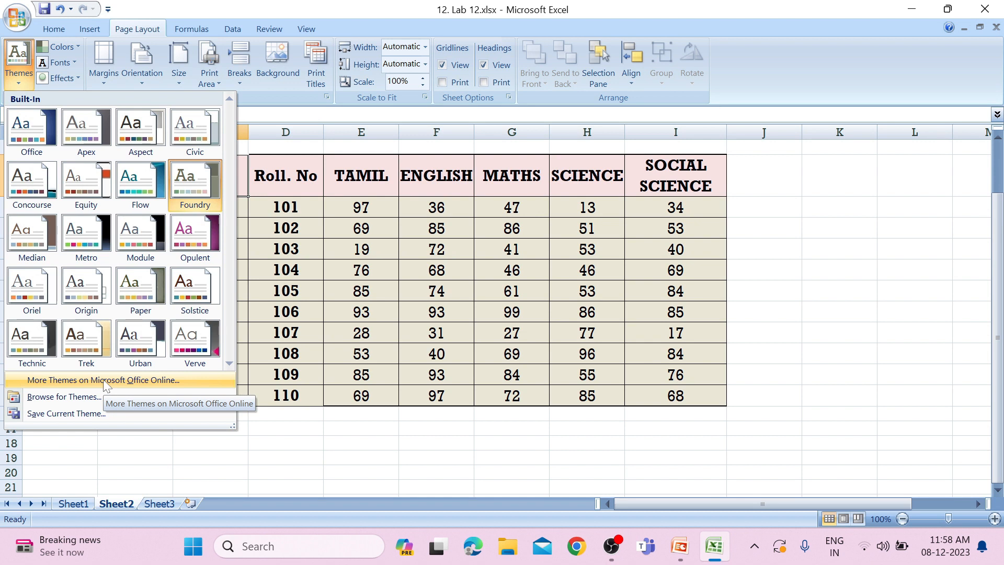
left_click(75, 401)
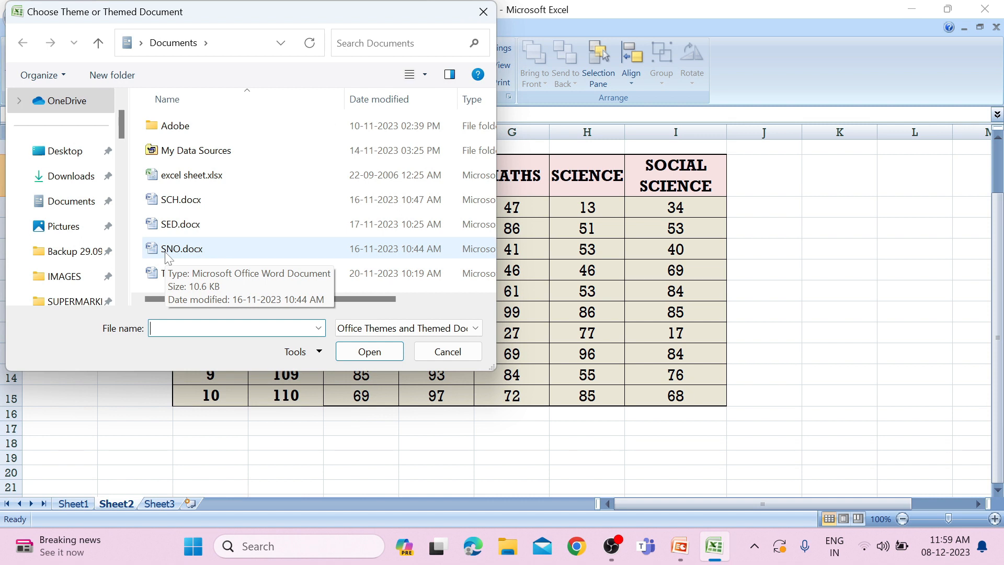
left_click(483, 11)
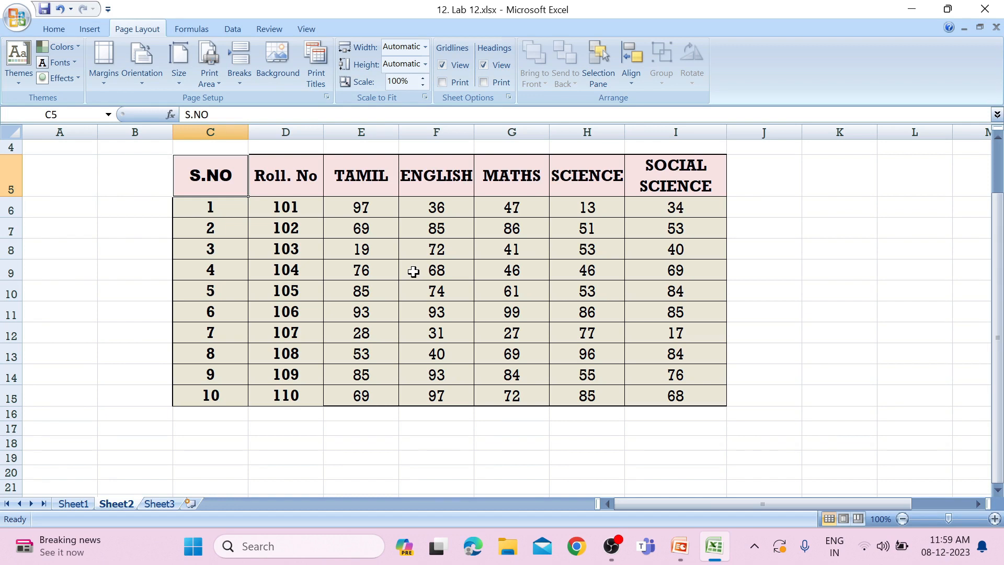
Change the workbook's theme colors to Module and its theme fonts to Aspect
left_click(81, 45)
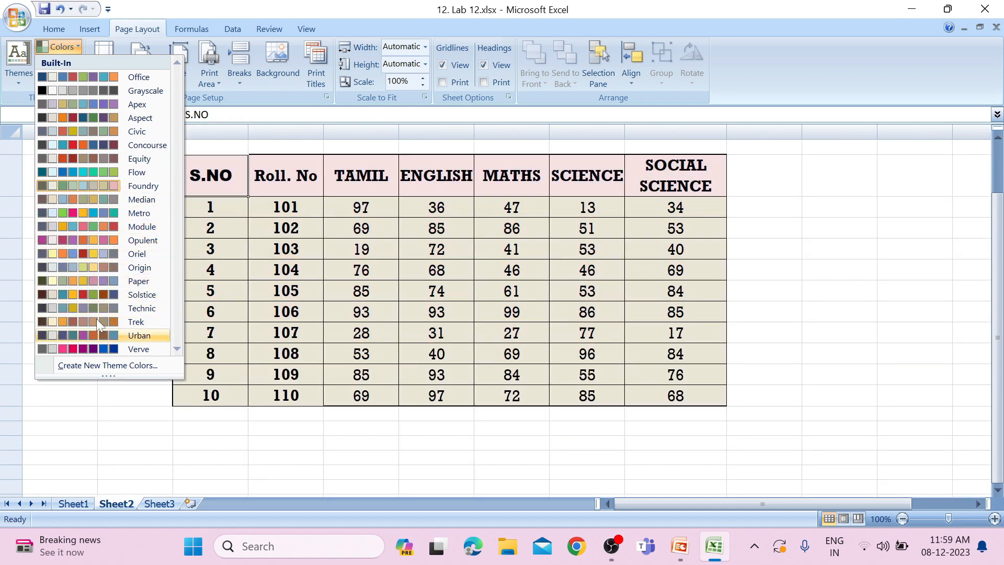
left_click(71, 234)
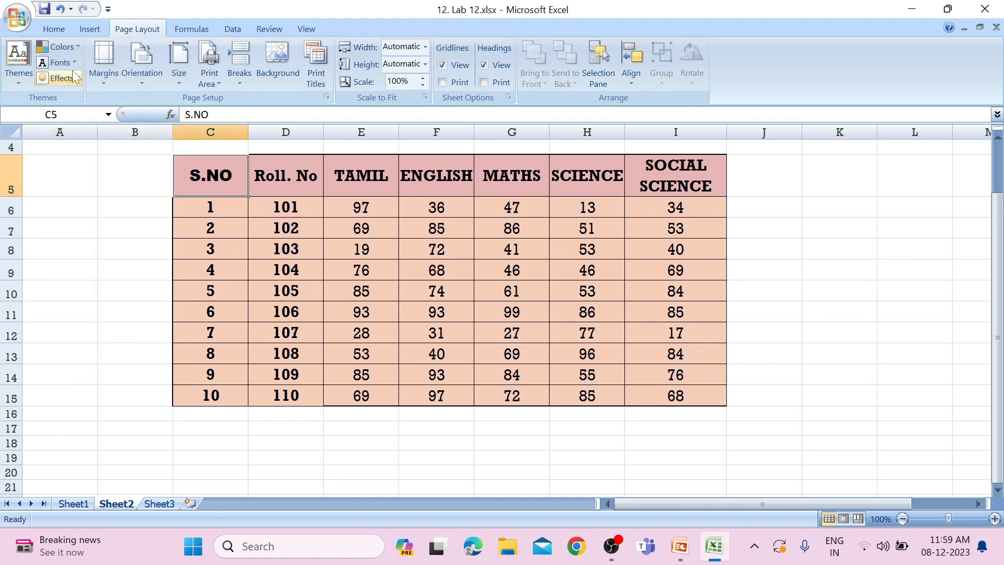
left_click(58, 62)
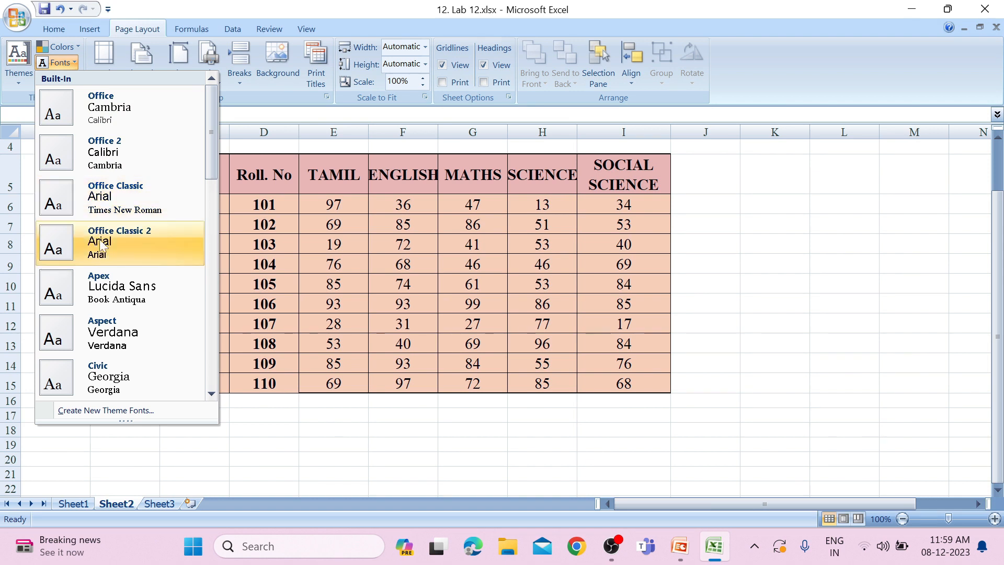
left_click(110, 338)
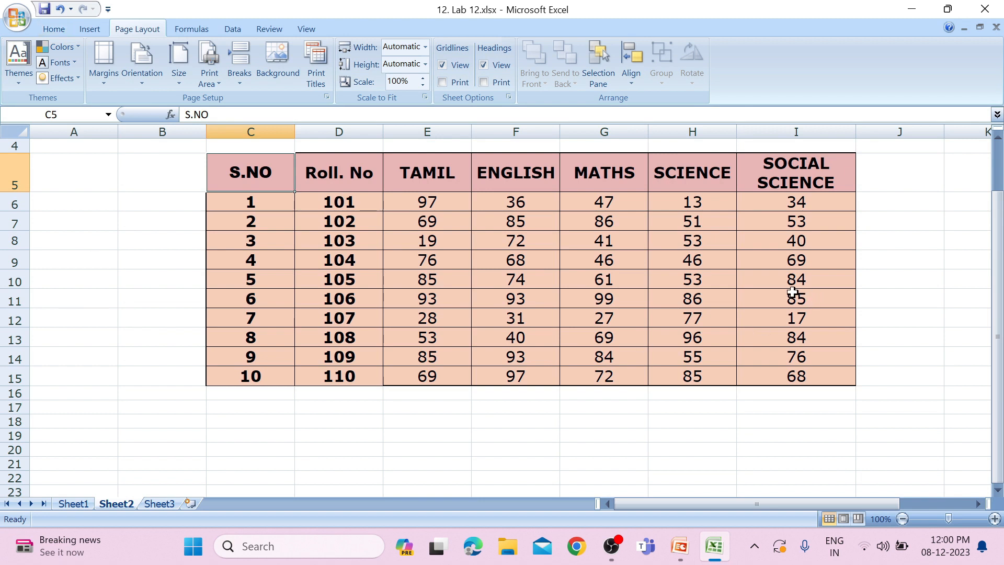
Look over the theme effects, and draw a rectangle and a large overlapping oval beside the marks table, across columns J to O
left_click(64, 78)
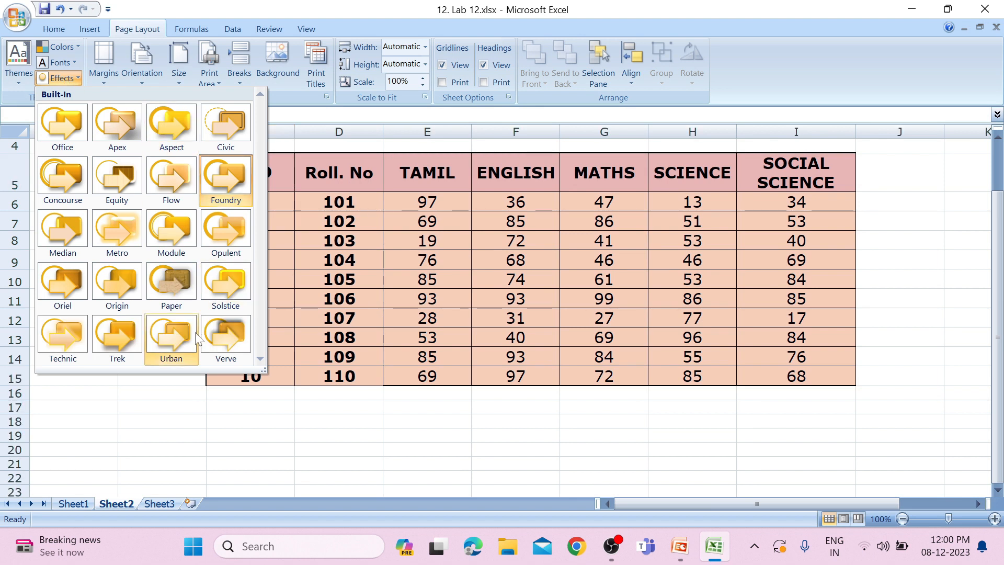
left_click(334, 420)
left_click(99, 27)
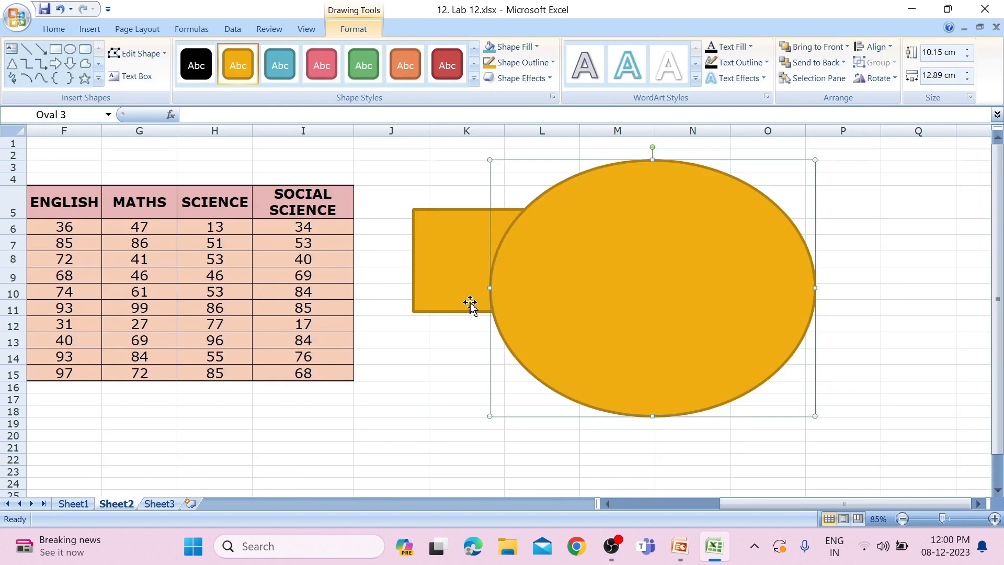
left_click(470, 303, "shift")
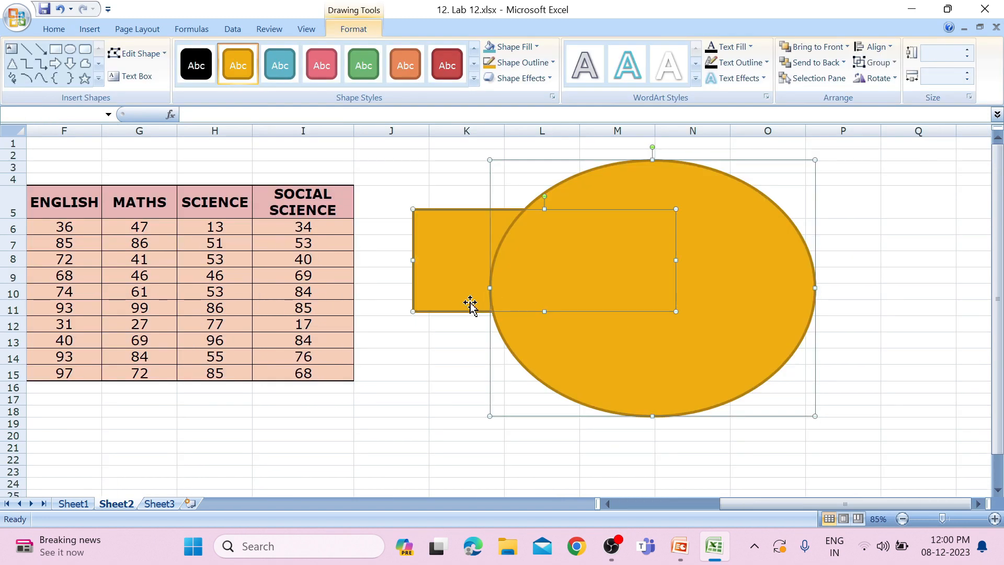
Apply the Solstice theme effects to the rectangle and oval, and check the selected effect
left_click(138, 31)
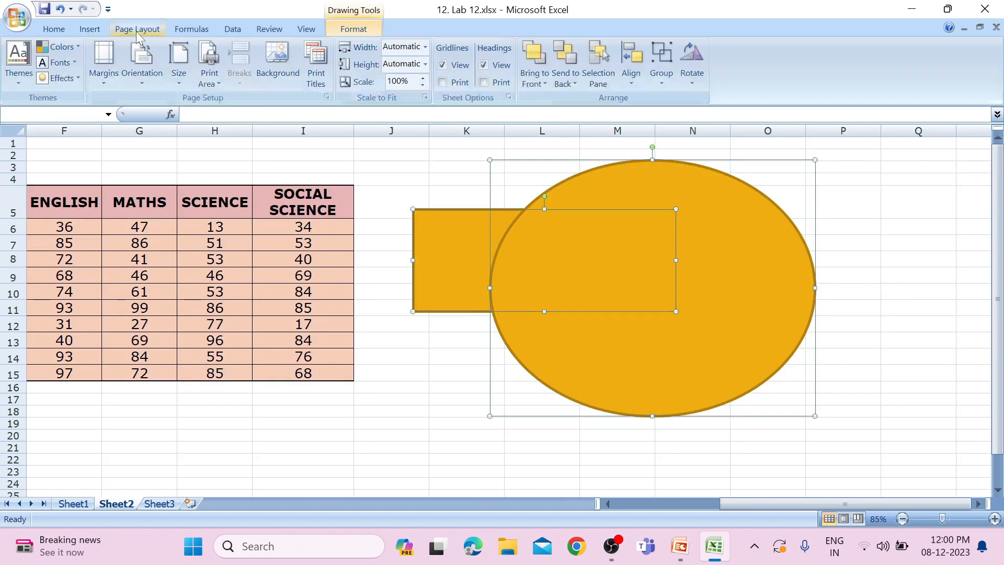
left_click(64, 78)
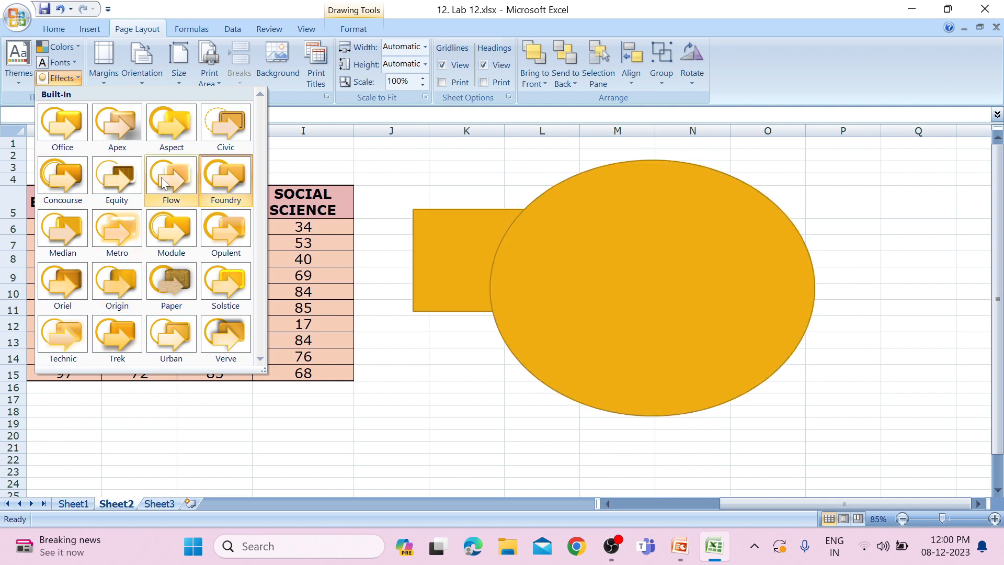
left_click(206, 290)
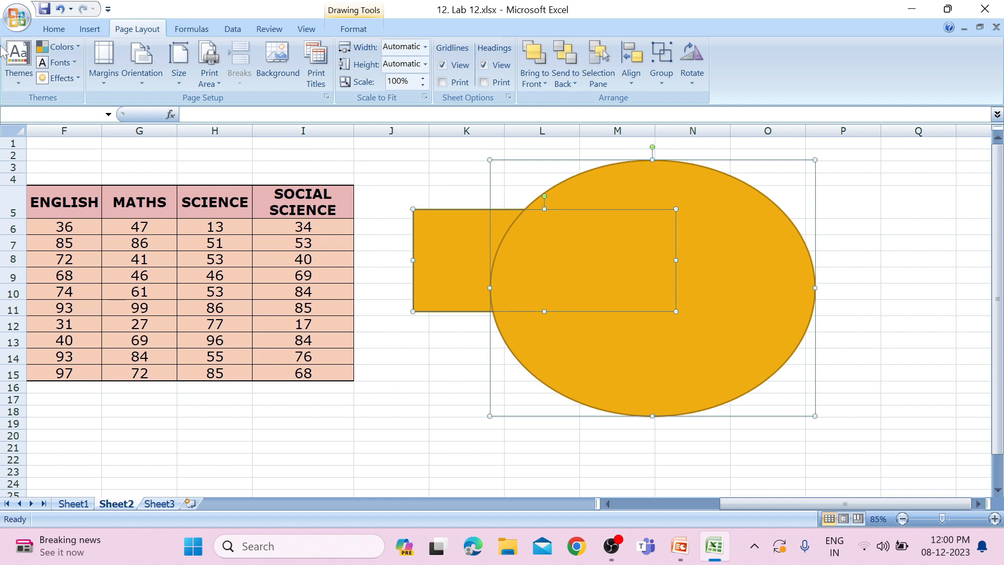
left_click(59, 78)
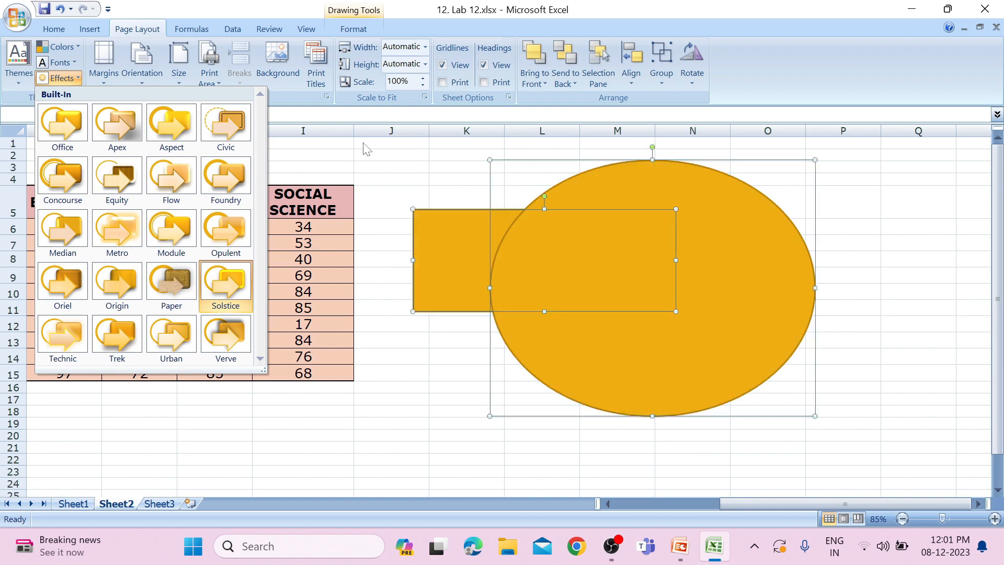
left_click(364, 144)
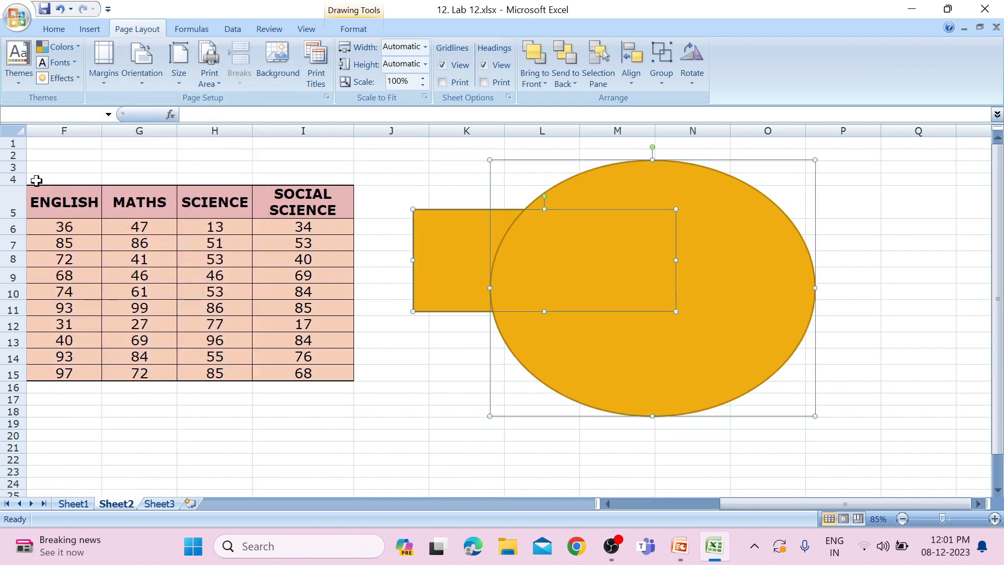
Apply the Flow theme to the workbook, and look over the available theme colors
left_click_drag(697, 503, 654, 509)
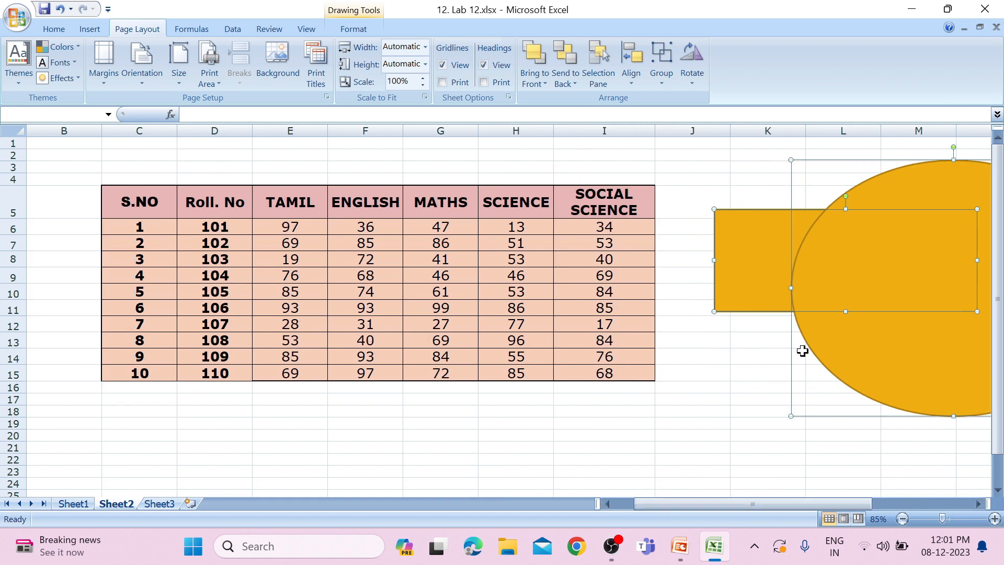
left_click(405, 447)
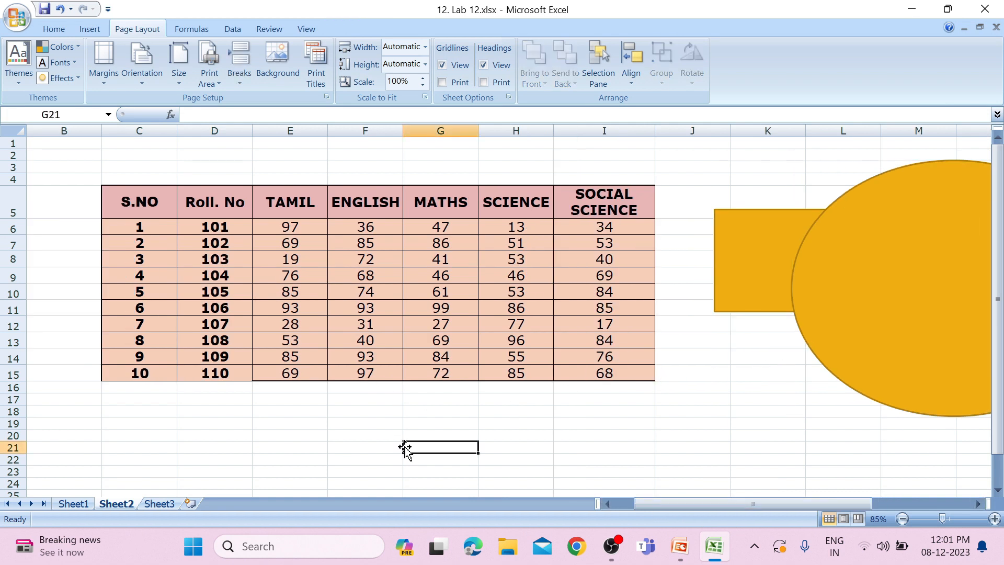
left_click(18, 73)
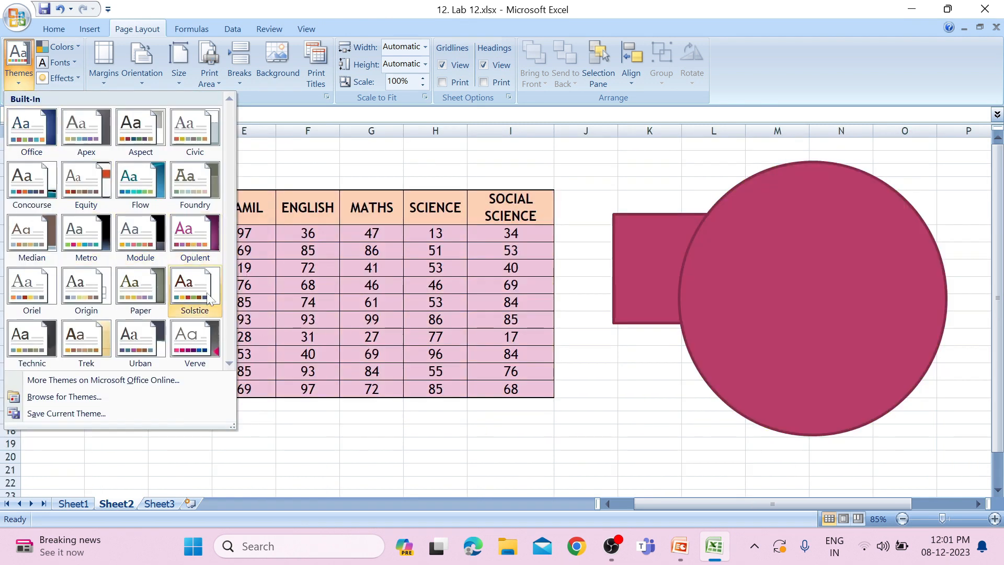
scroll(173, 340, "down", 4)
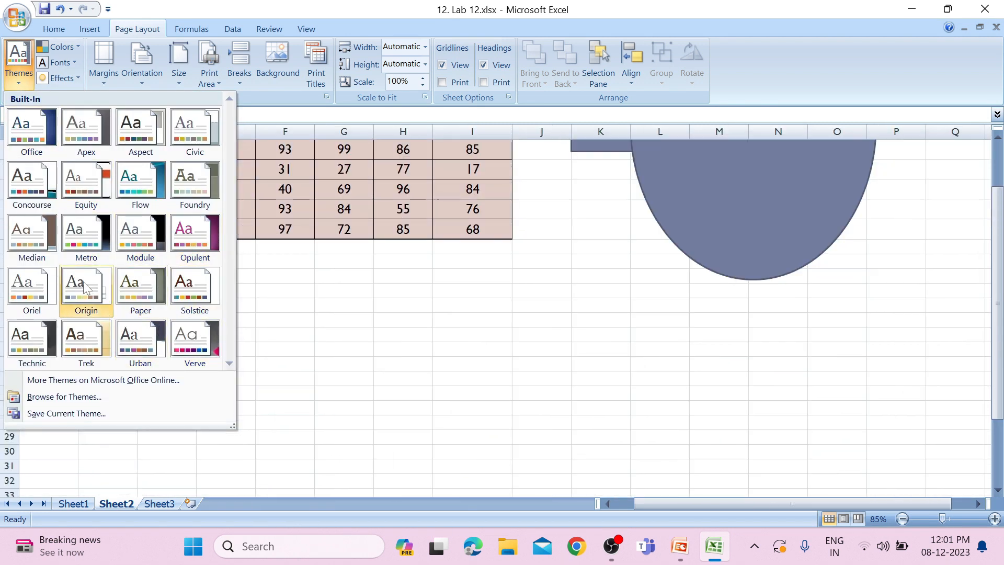
left_click(157, 202)
left_click(683, 297)
scroll(683, 297, "up", 4)
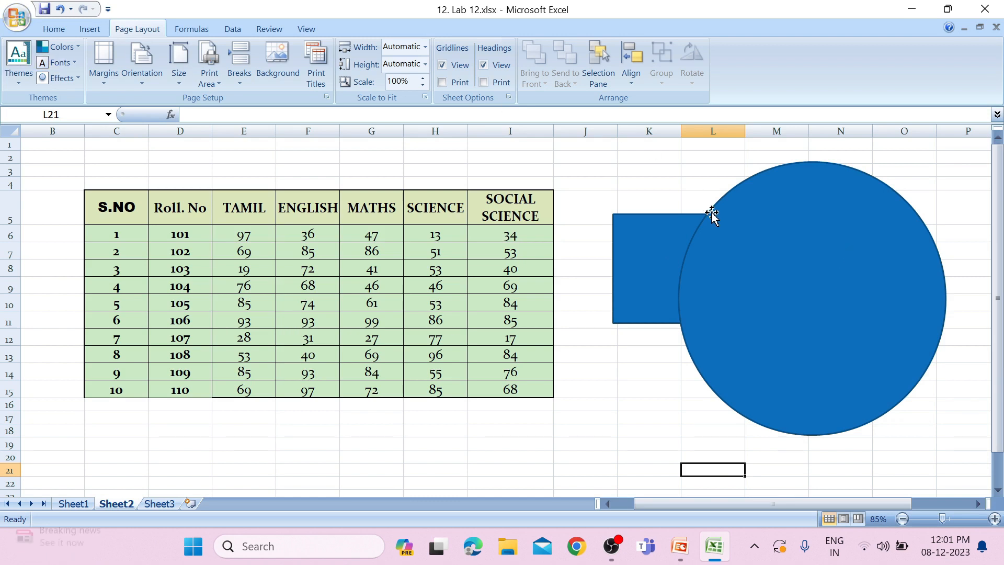
left_click(73, 47)
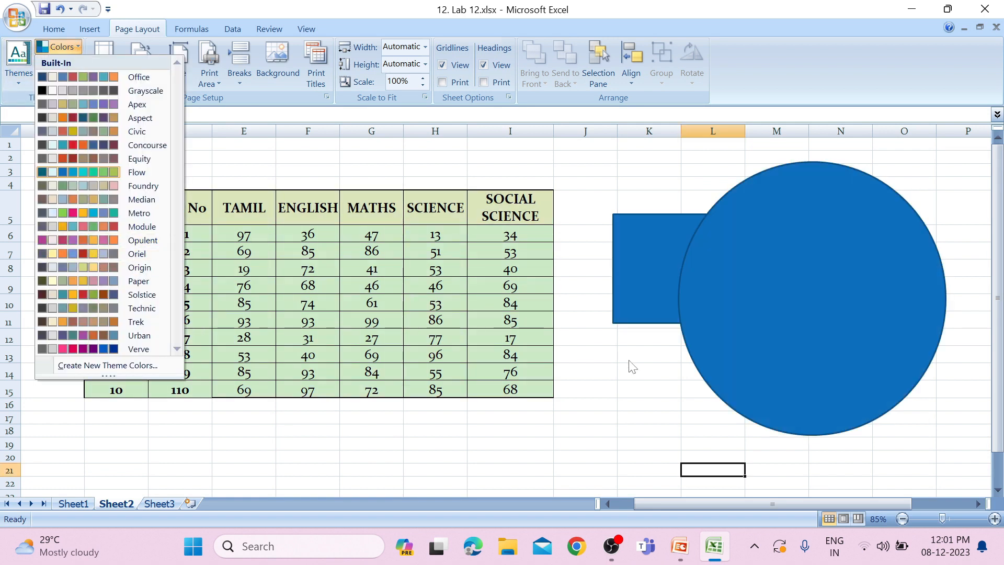
left_click(628, 361)
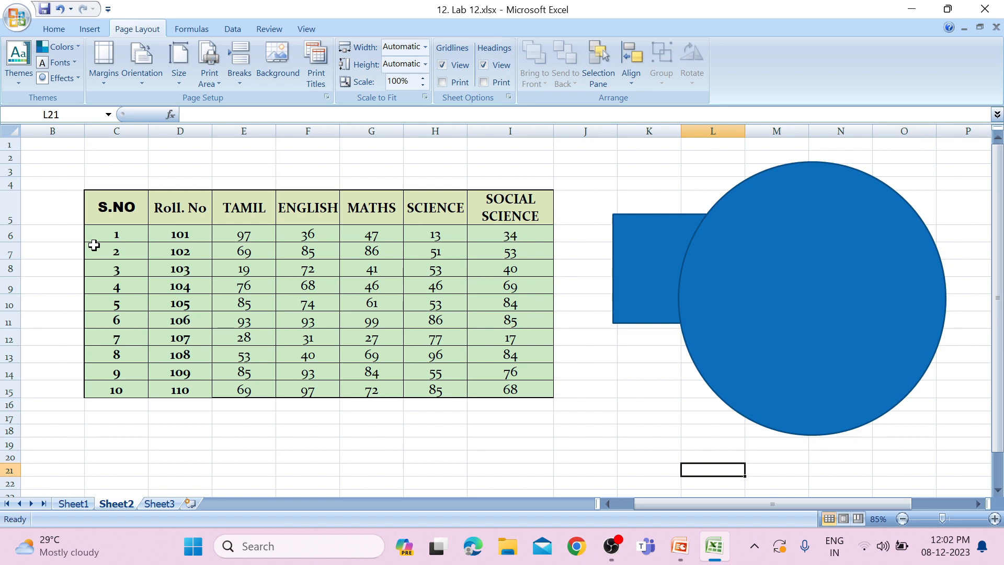
Set the sheet's page margins to Narrow, and check where the page breaks fall around the marks table and shapes
left_click(108, 82)
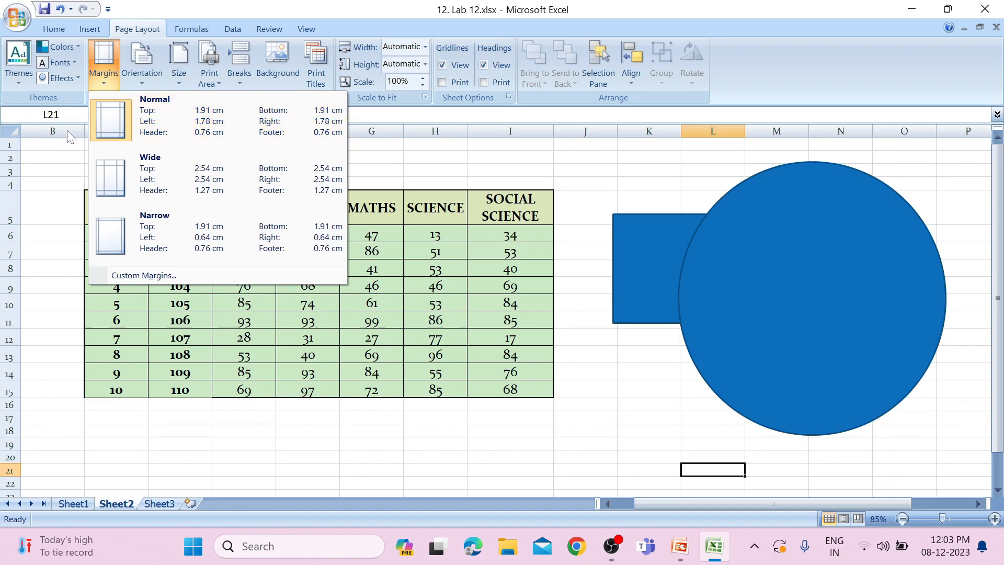
left_click(164, 125)
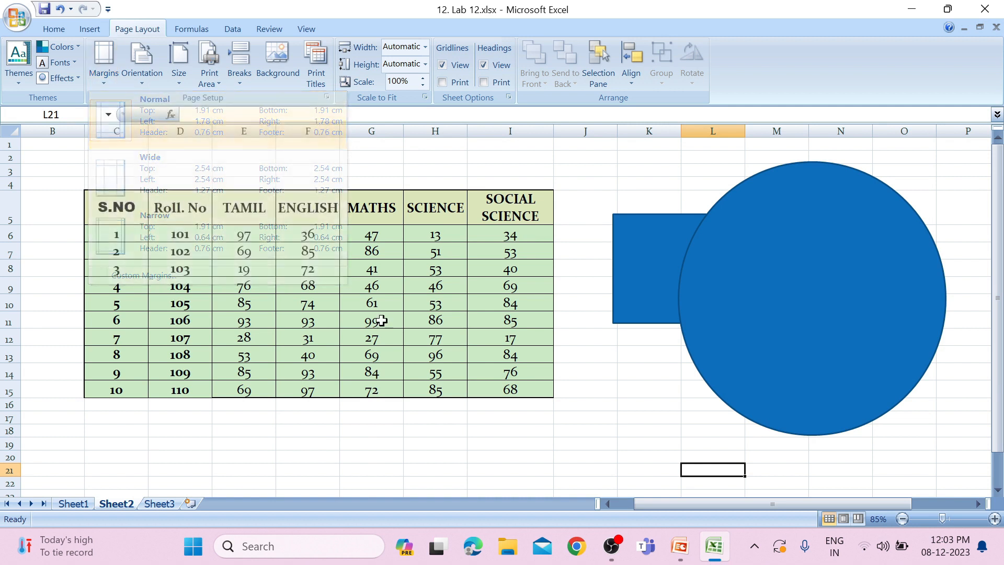
left_click(116, 86)
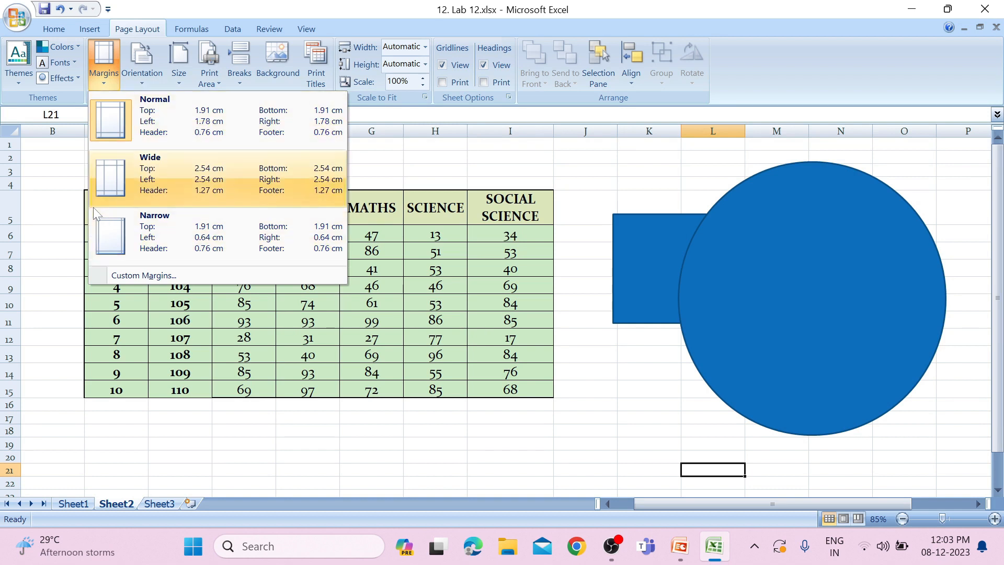
left_click(123, 225)
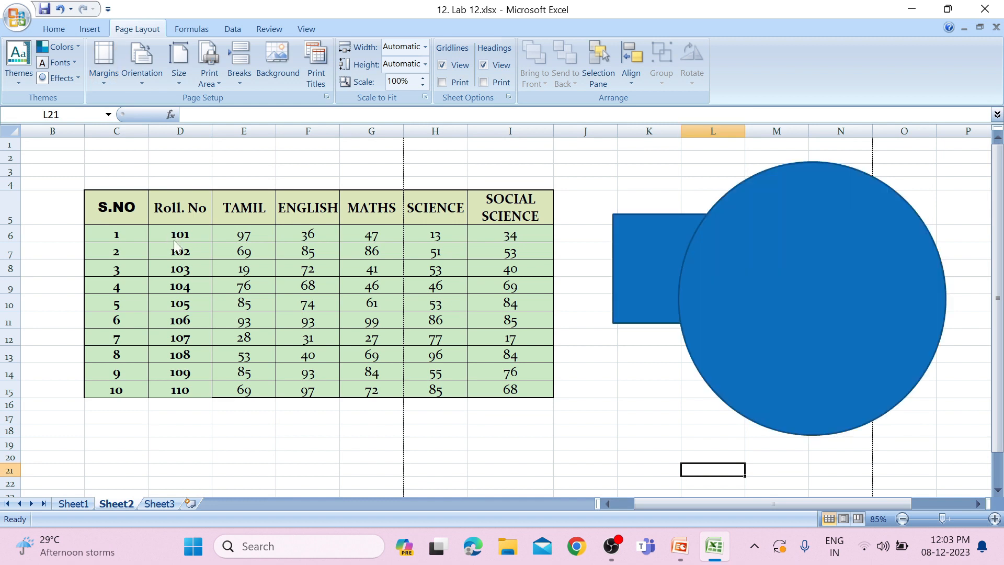
scroll(175, 246, "down", 2)
scroll(202, 246, "up", 1)
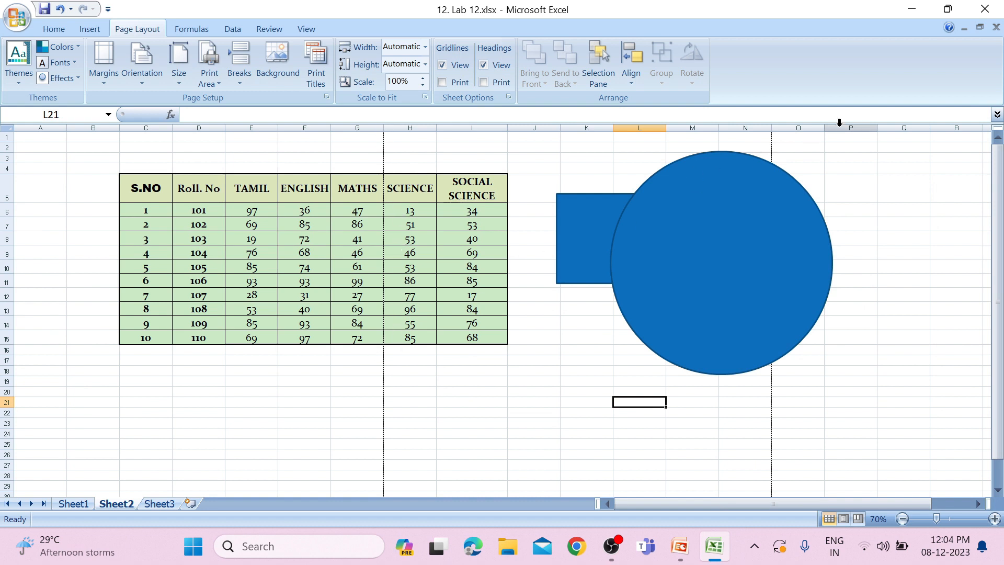
scroll(834, 133, "down", 1)
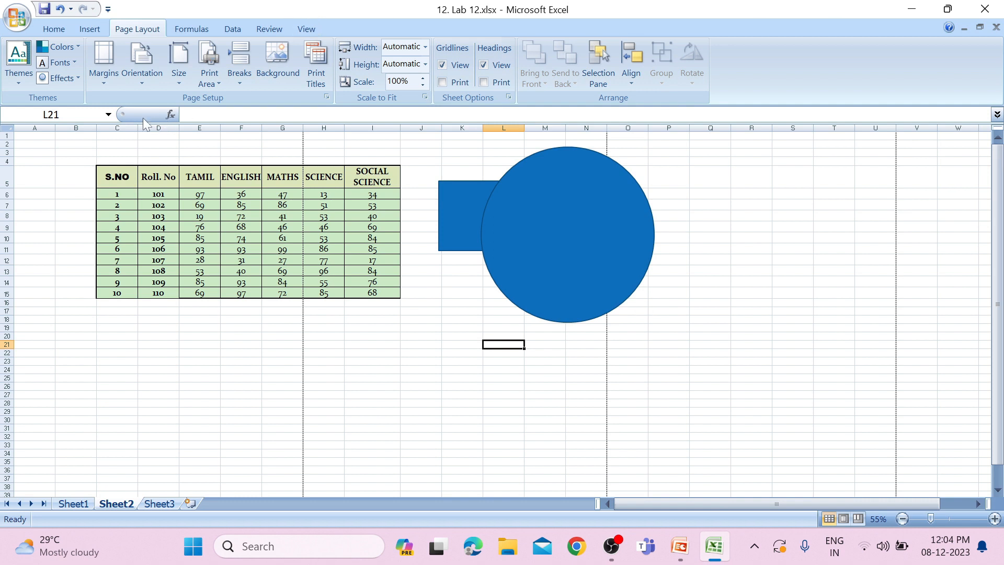
Switch the page orientation to Landscape and back to Portrait, and check the page breaks on the sheet
left_click(142, 86)
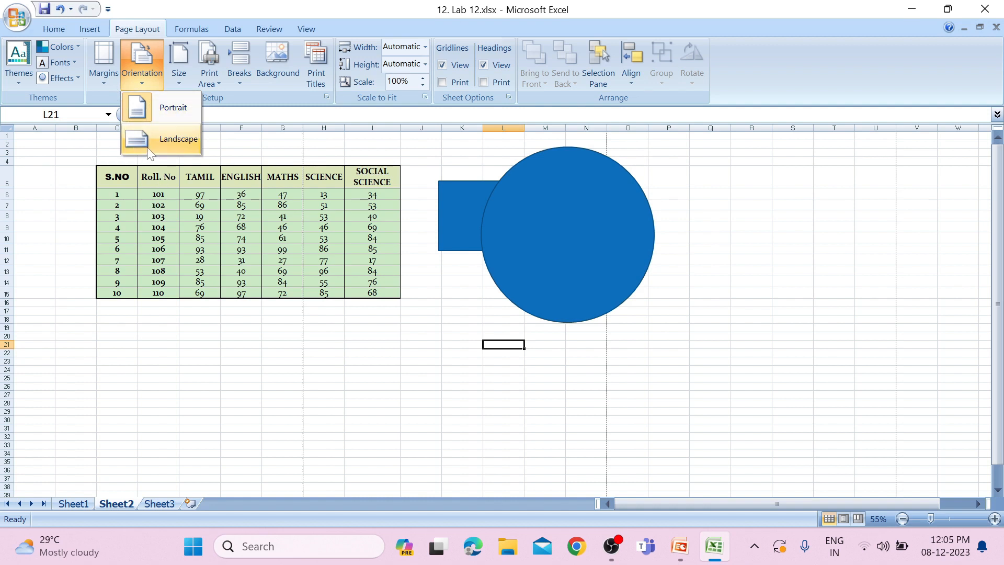
left_click(178, 146)
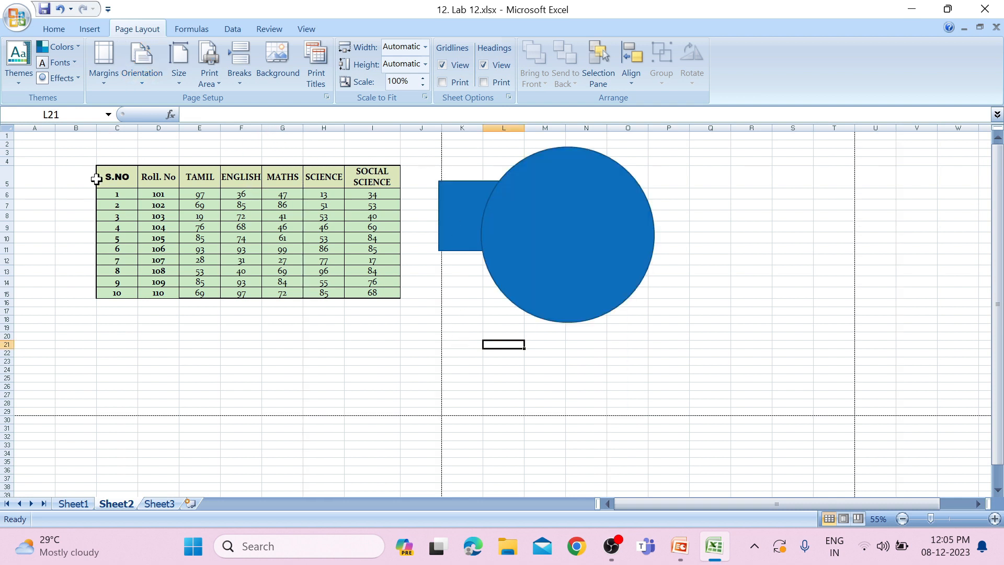
left_click(154, 79)
left_click(162, 107)
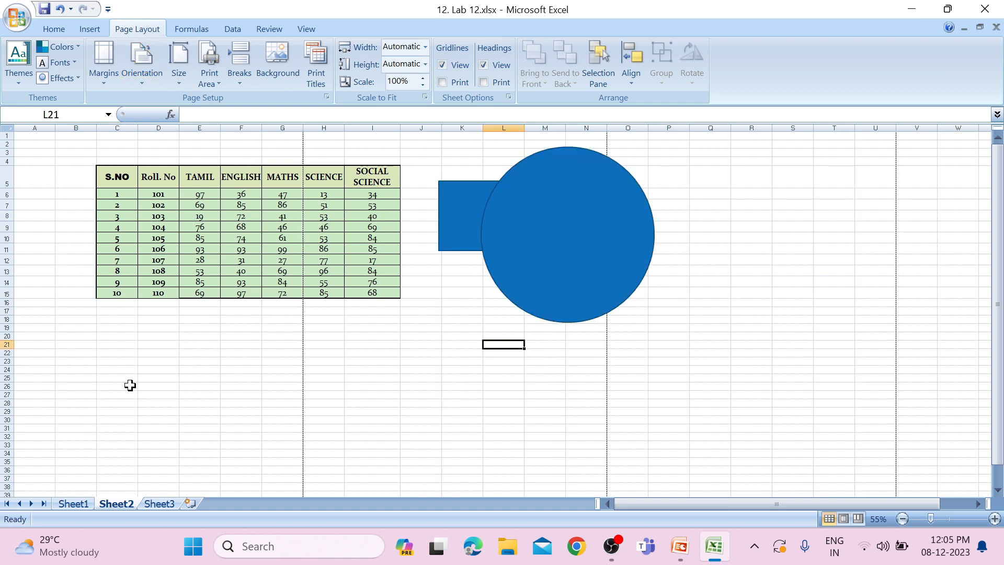
scroll(131, 385, "down", 2)
scroll(131, 385, "down", 3)
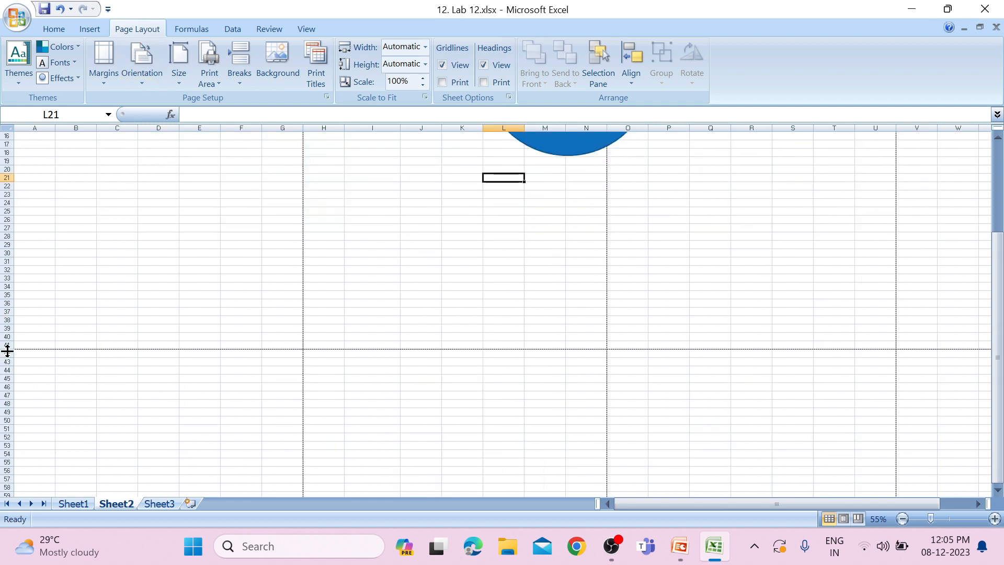
scroll(90, 359, "up", 5)
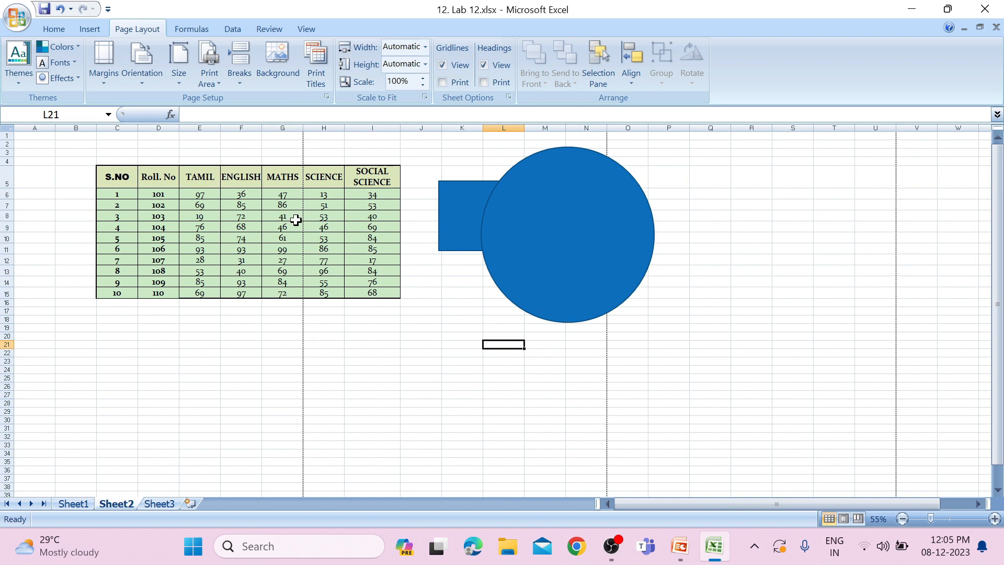
left_click(140, 75)
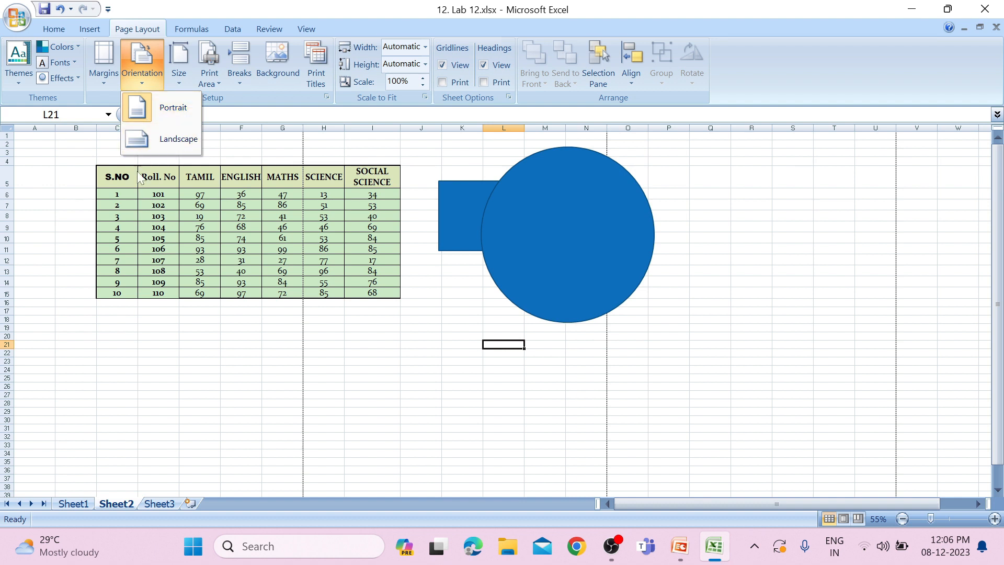
left_click(178, 119)
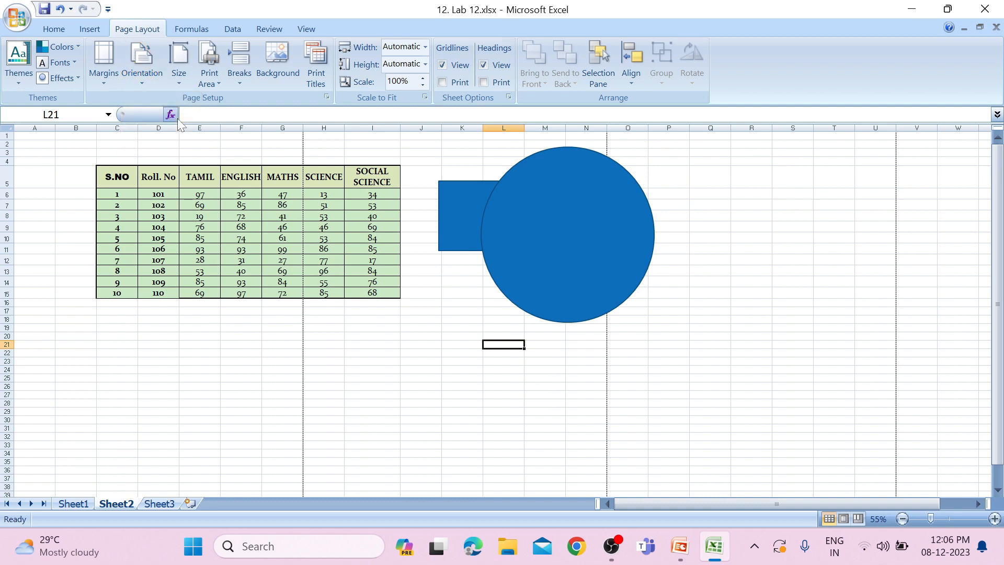
Set the paper size to A4, and switch it to A3
left_click(177, 84)
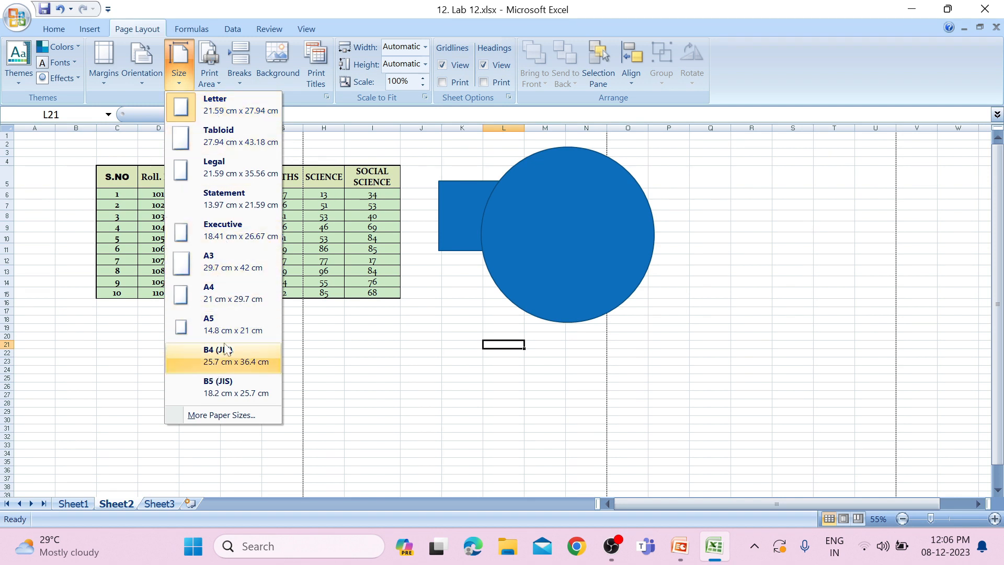
left_click(234, 305)
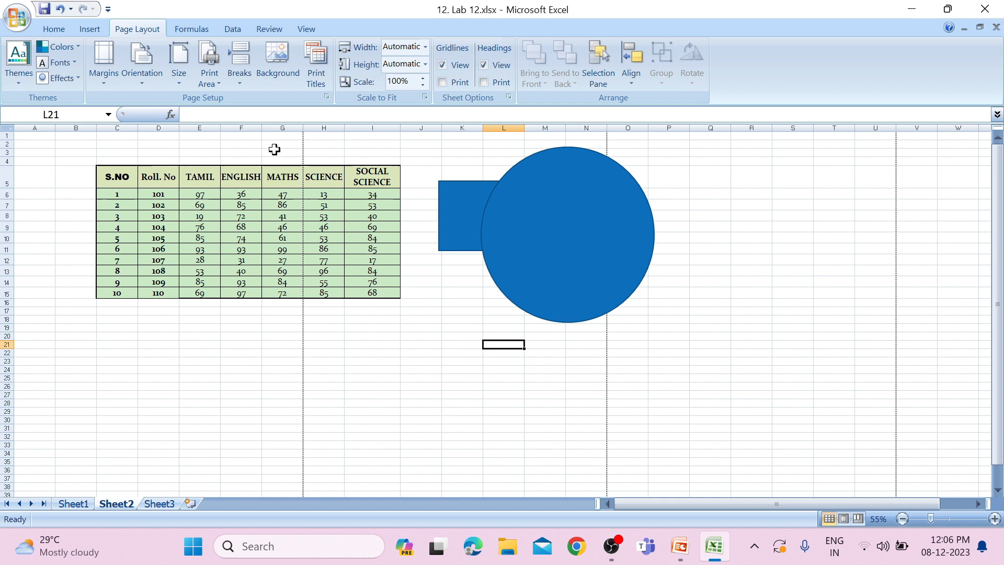
left_click(178, 76)
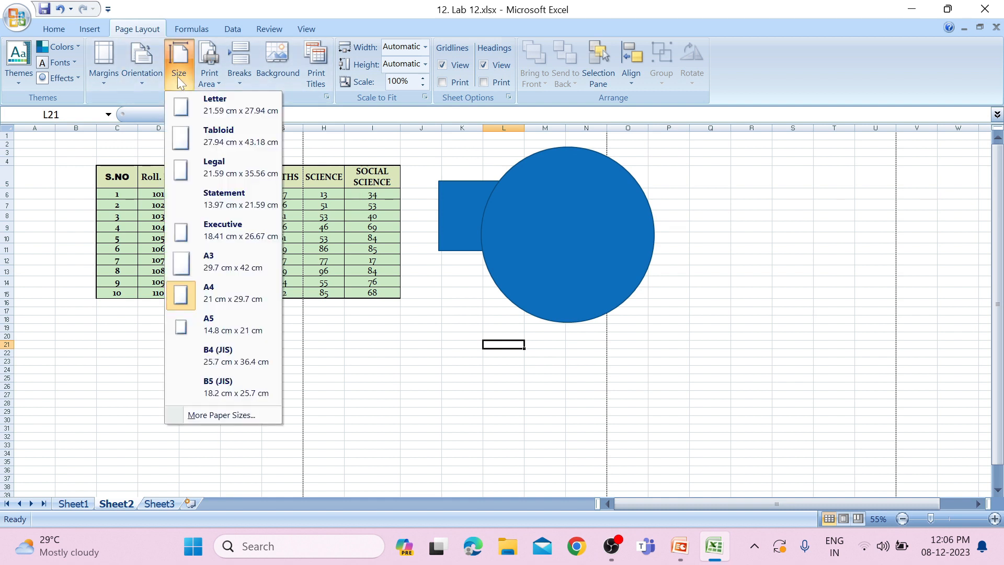
left_click(207, 261)
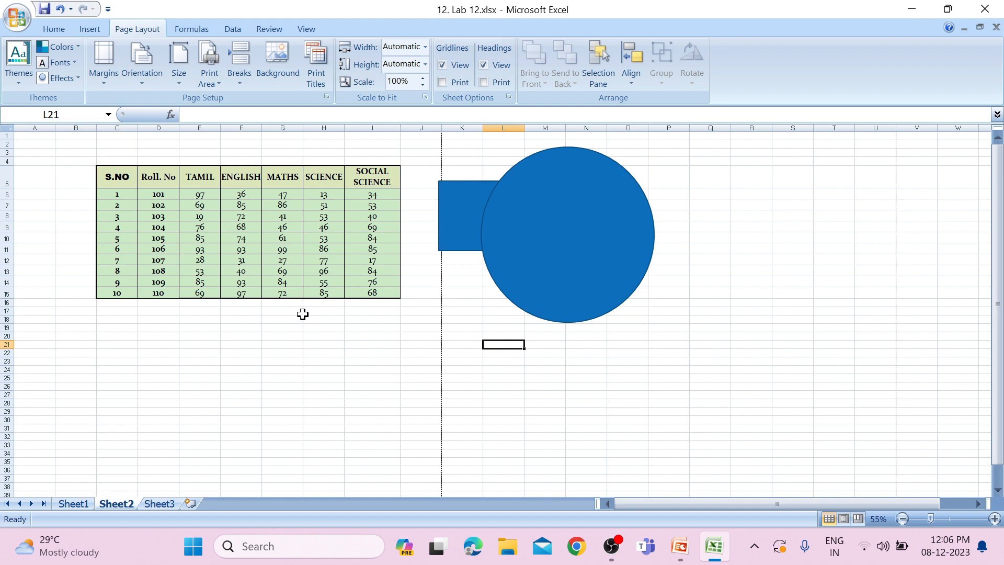
View the sheet in the print preview to see how it fits the A3 page, and close the preview
left_click(17, 25)
mouse_move(21, 184)
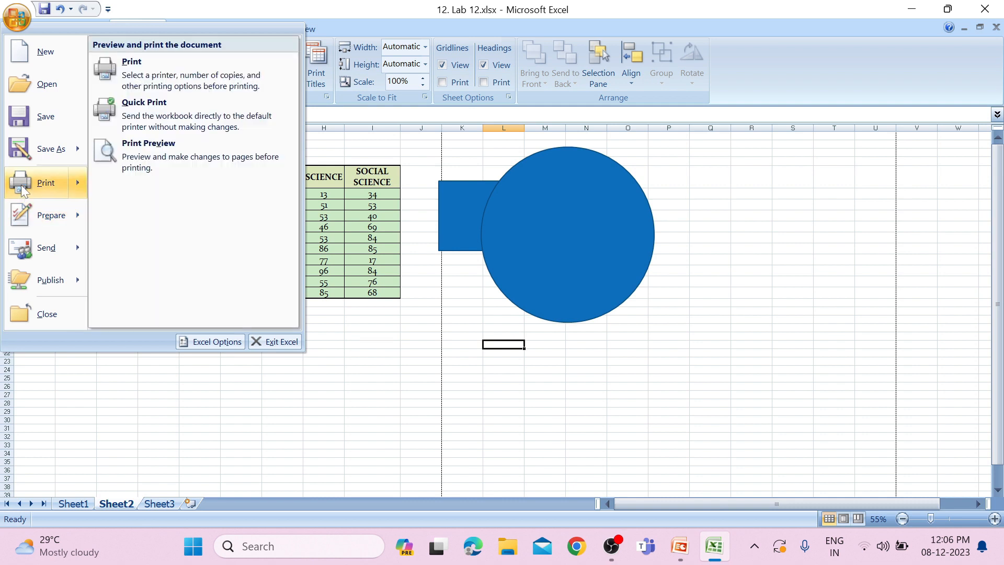
left_click(126, 170)
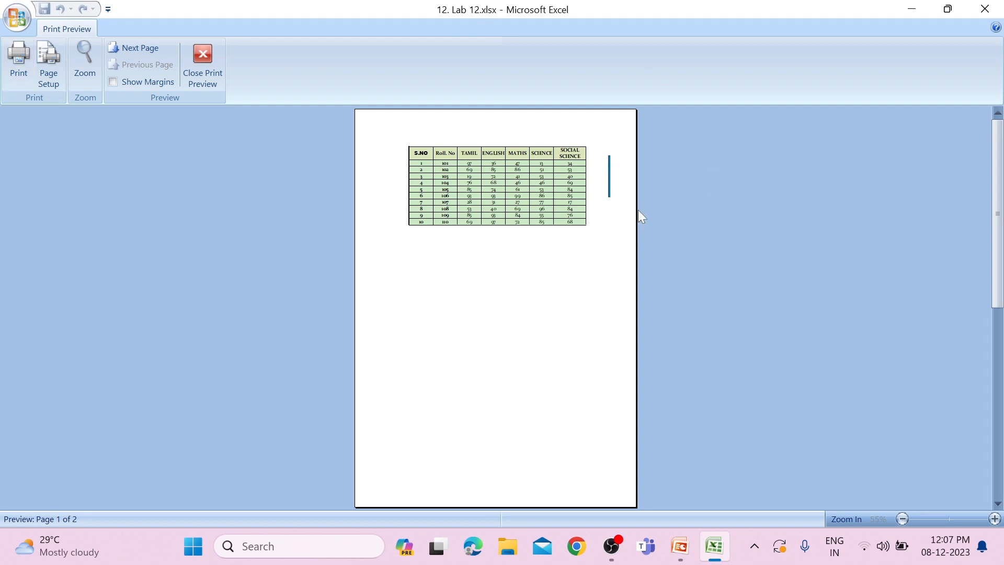
left_click(217, 72)
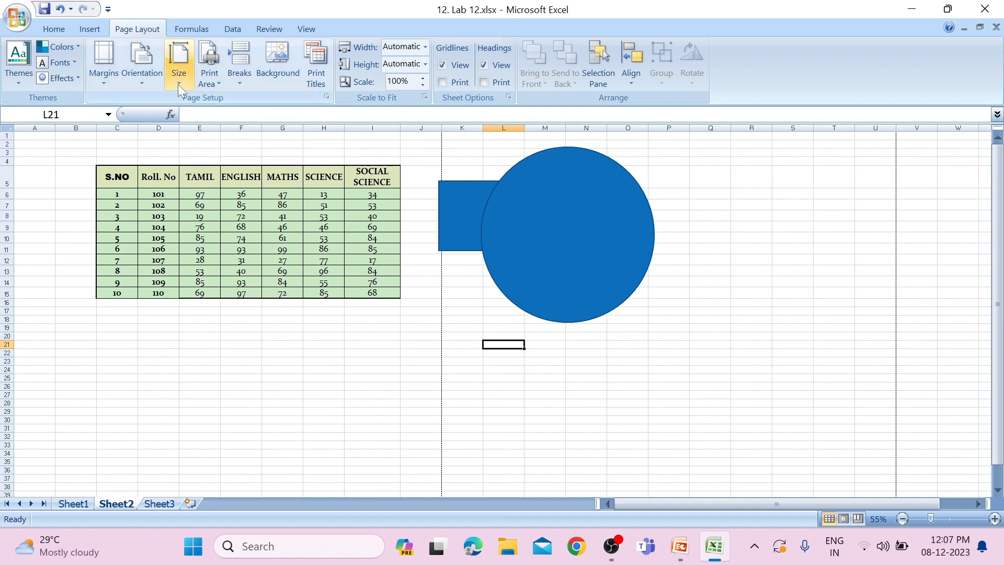
Set the paper size to A4, and open the sheet in the print preview
left_click(177, 83)
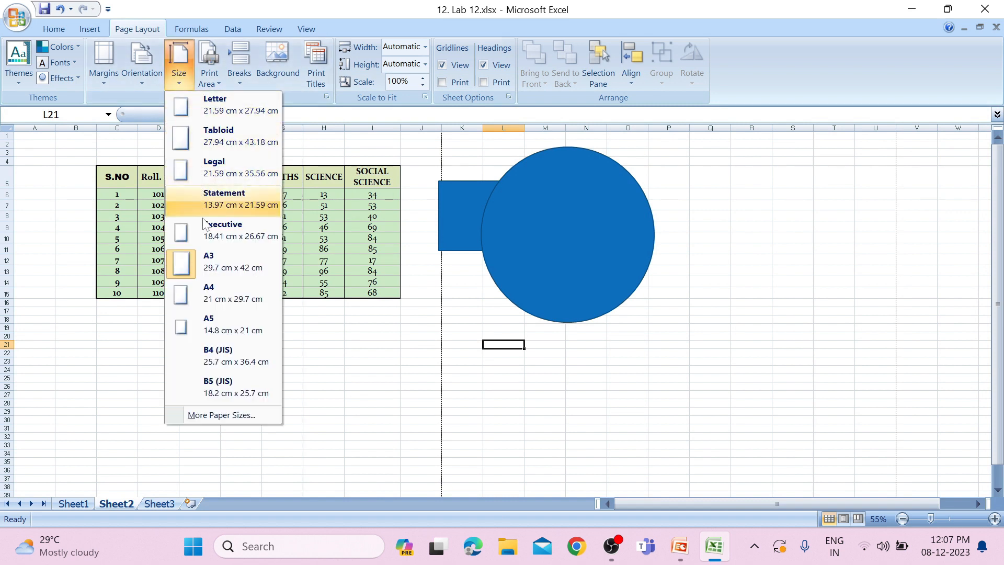
left_click(204, 287)
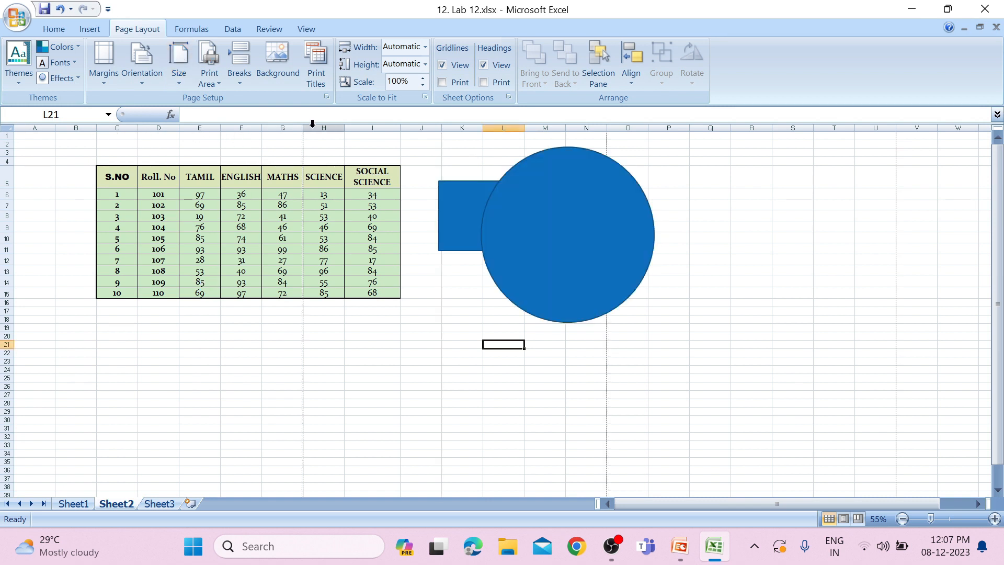
left_click(17, 17)
mouse_move(62, 185)
left_click(125, 159)
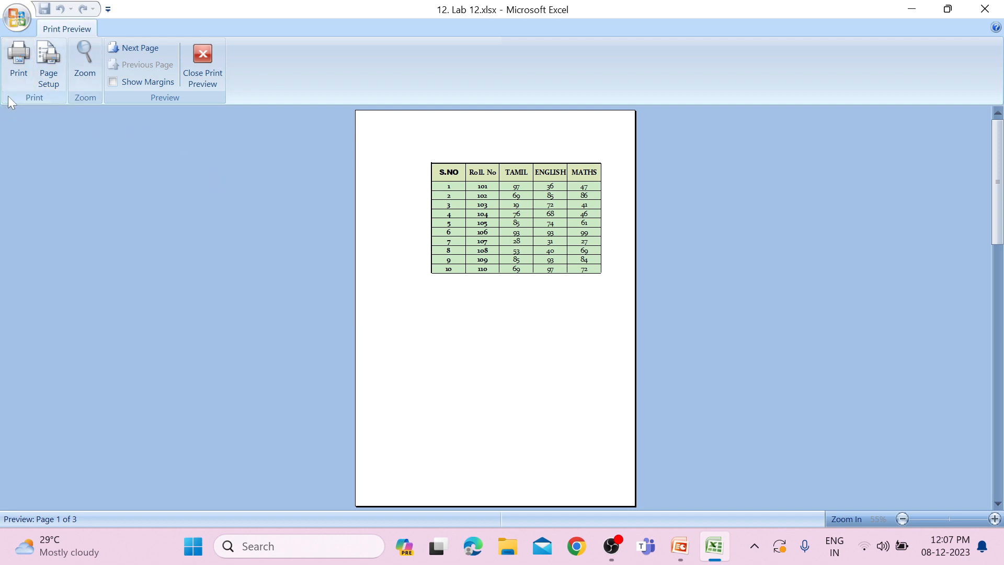
Look over the page and margin settings in Page Setup, and close it without changes
left_click(38, 84)
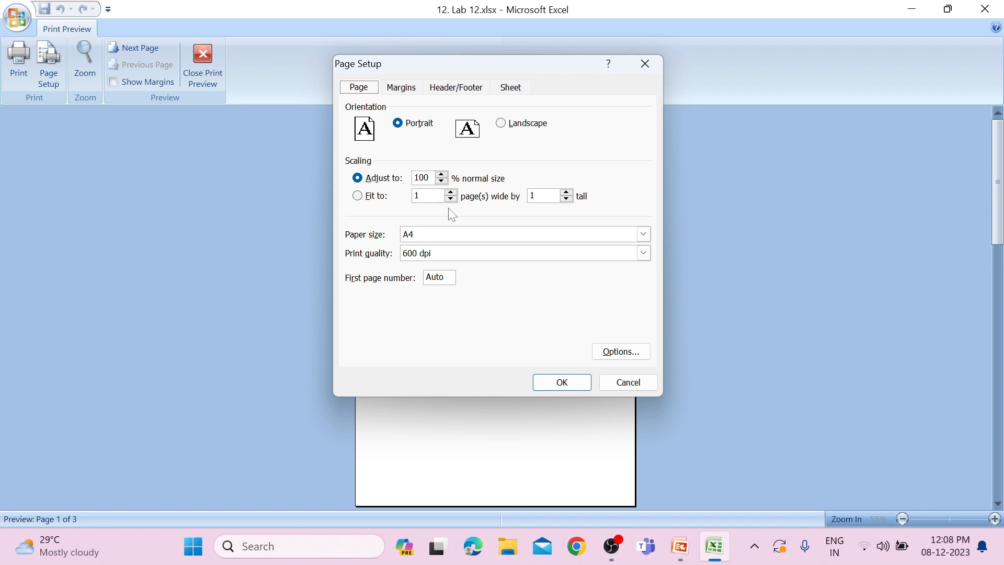
left_click(391, 85)
left_click(368, 84)
left_click(651, 72)
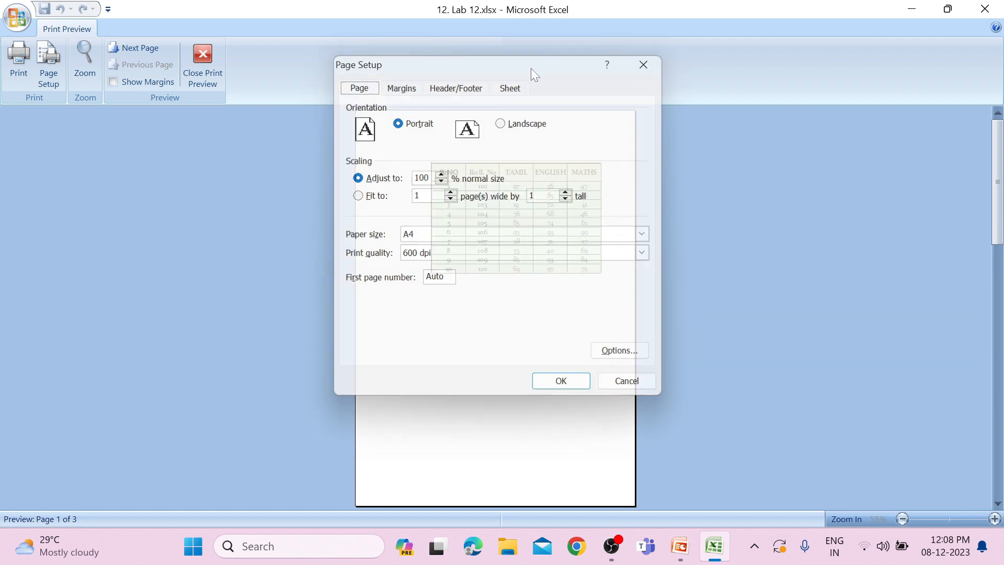
Zoom in on the previewed page and back out, and go to the second page of the preview
left_click(90, 78)
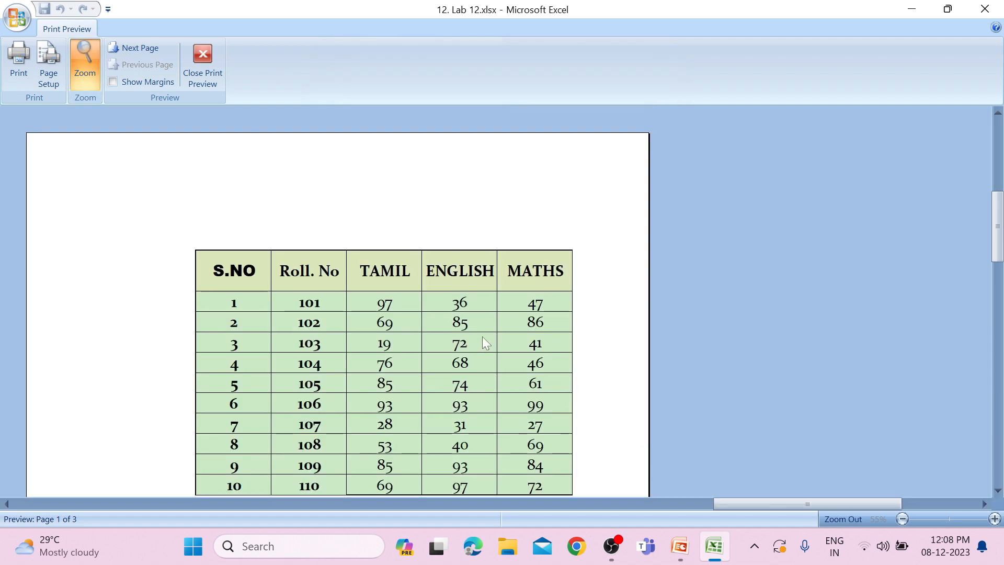
left_click(84, 84)
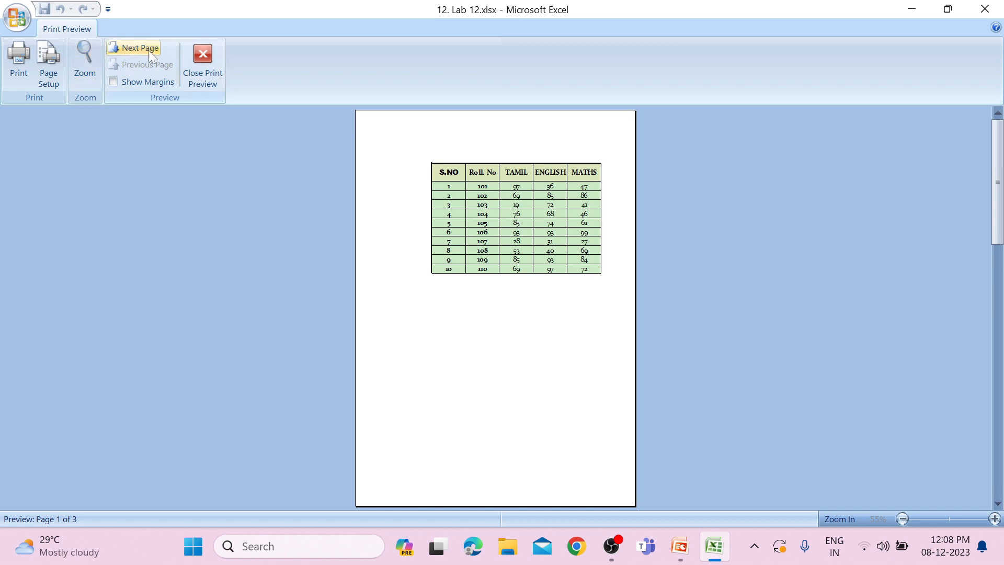
left_click(141, 49)
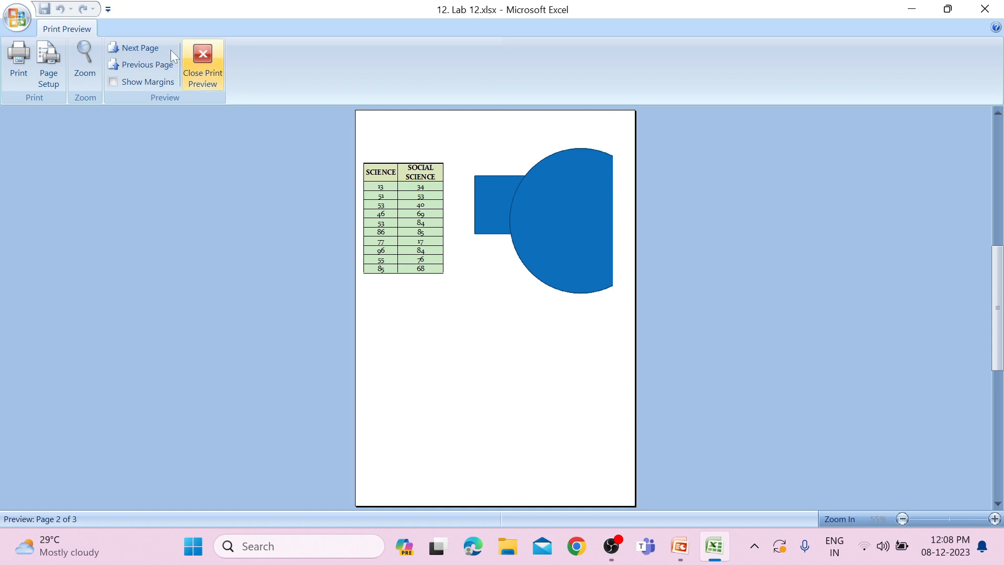
Look at the third page of the print preview and return to the first page
left_click(148, 45)
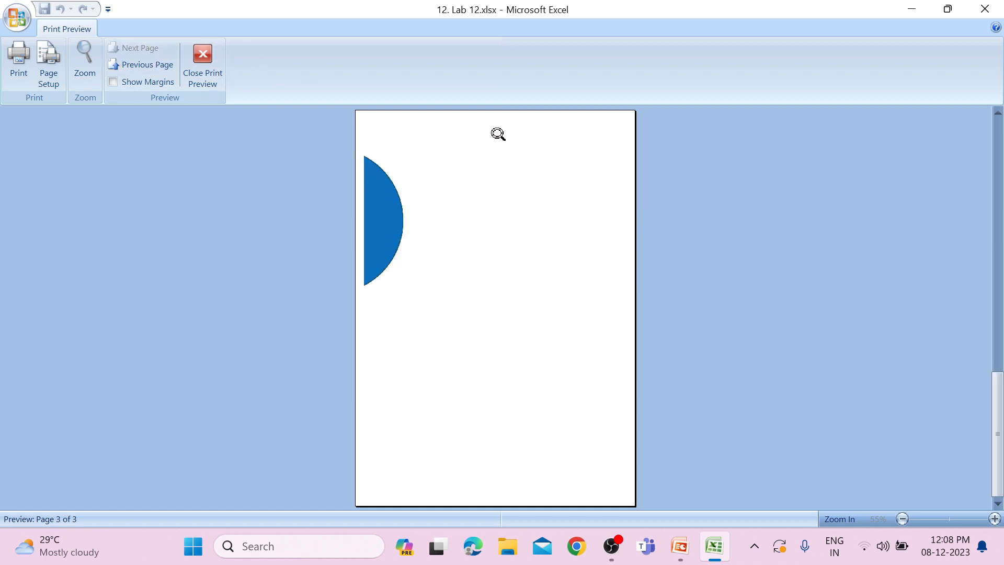
left_click(130, 63)
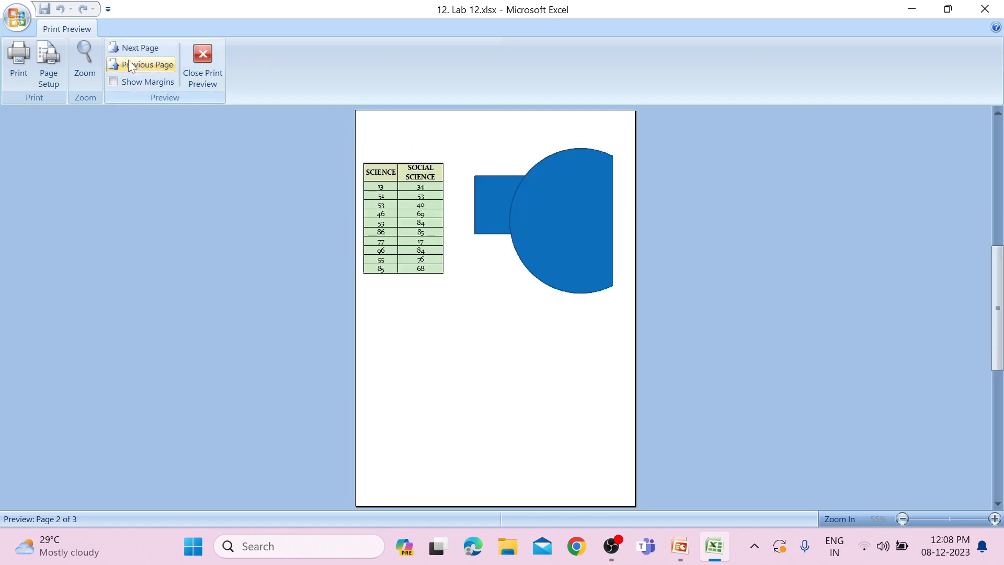
left_click(128, 63)
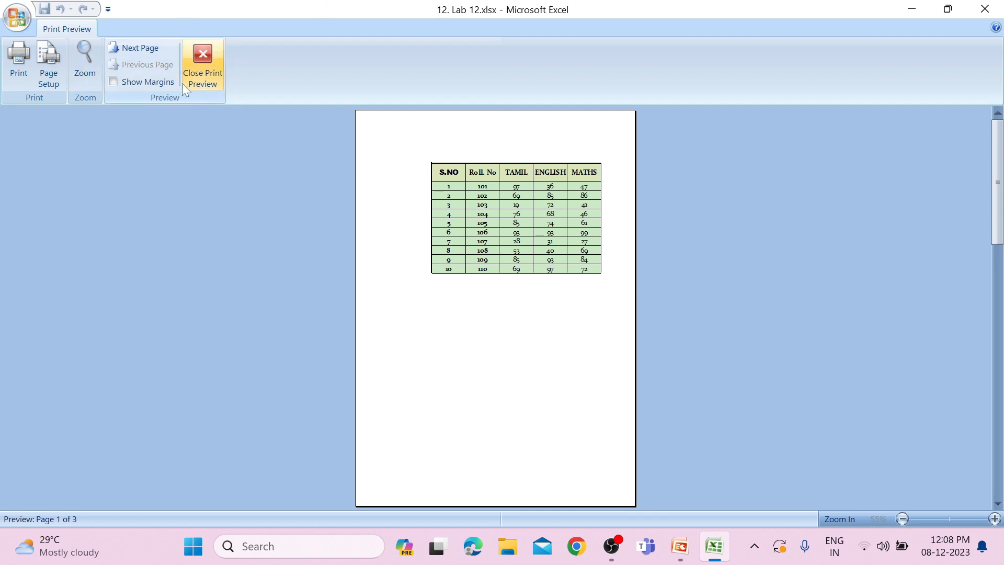
Show the margin guides in the print preview, move the top margin further down the page, and close the preview with the guides hidden
left_click(113, 83)
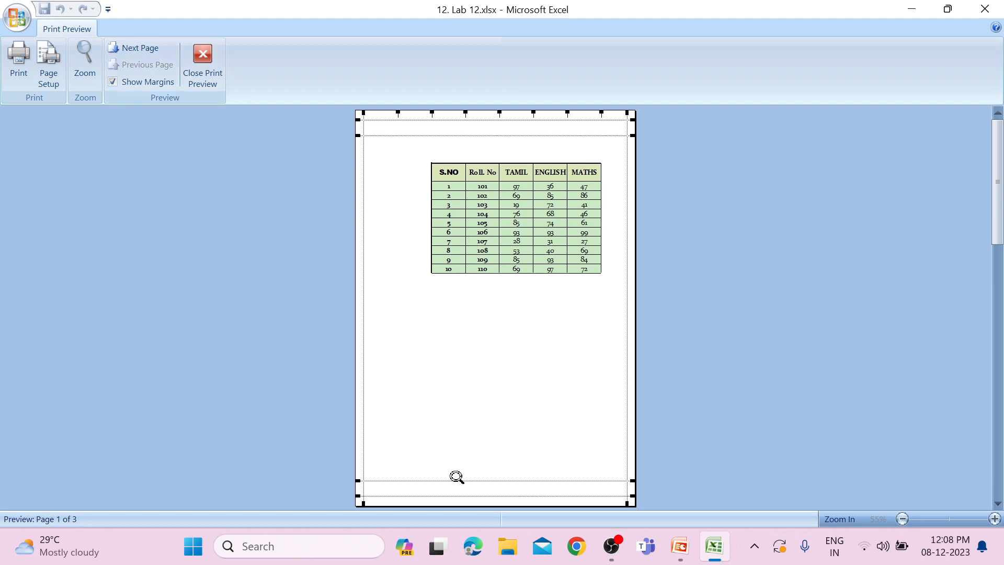
left_click_drag(455, 134, 459, 156)
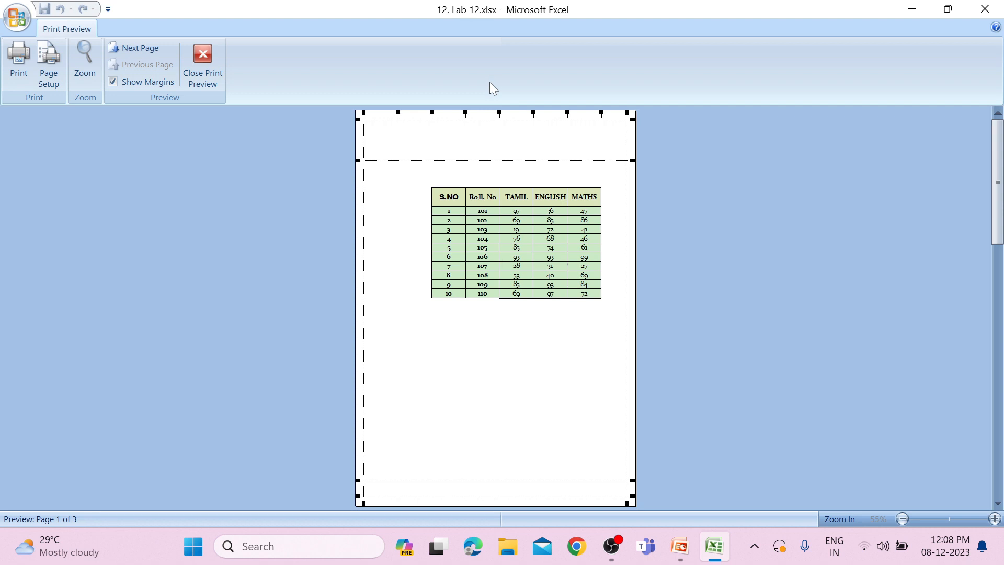
left_click_drag(488, 158, 495, 107)
left_click(113, 82)
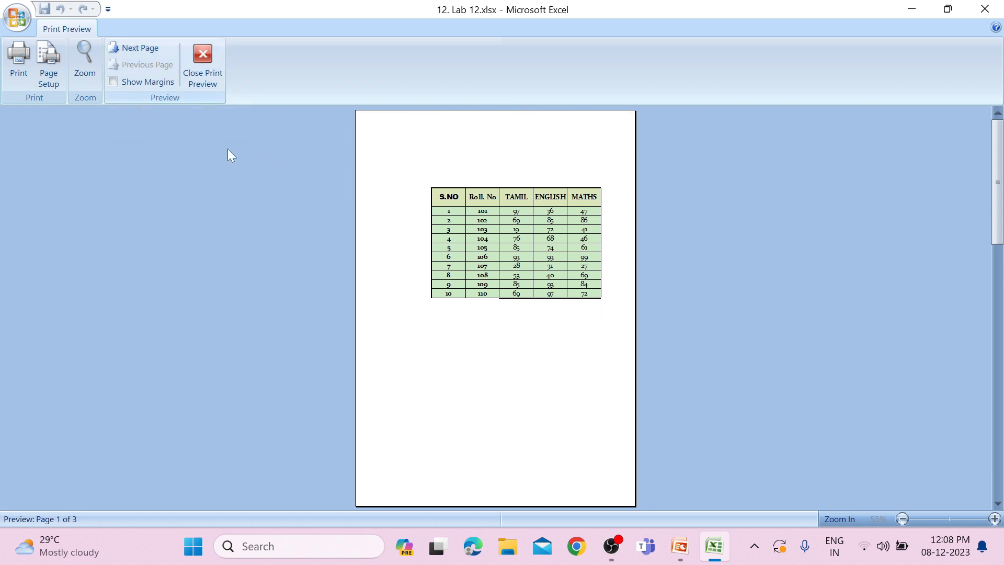
left_click(220, 86)
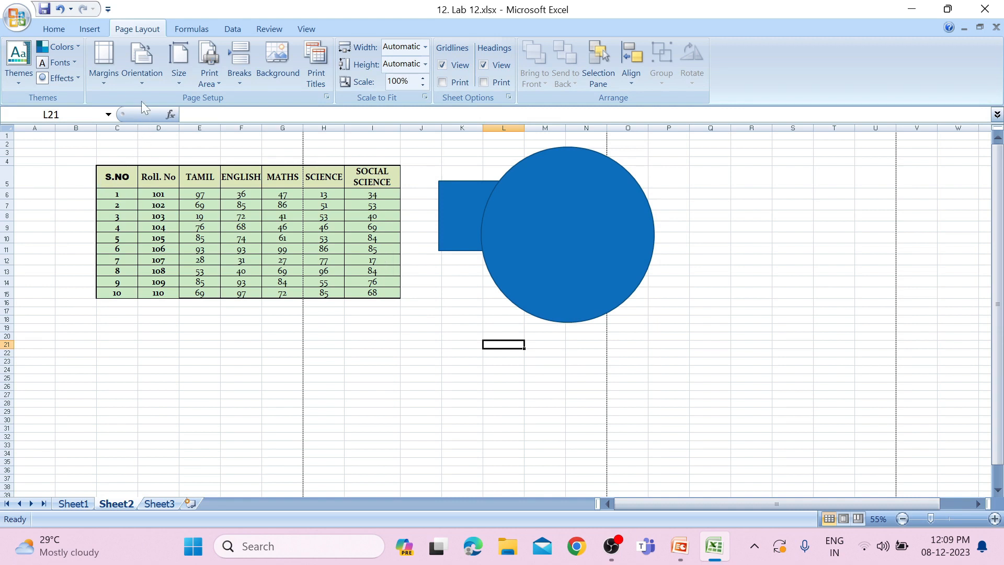
Switch the page orientation to Landscape to compare the page breaks, and set it back to Portrait
left_click(139, 73)
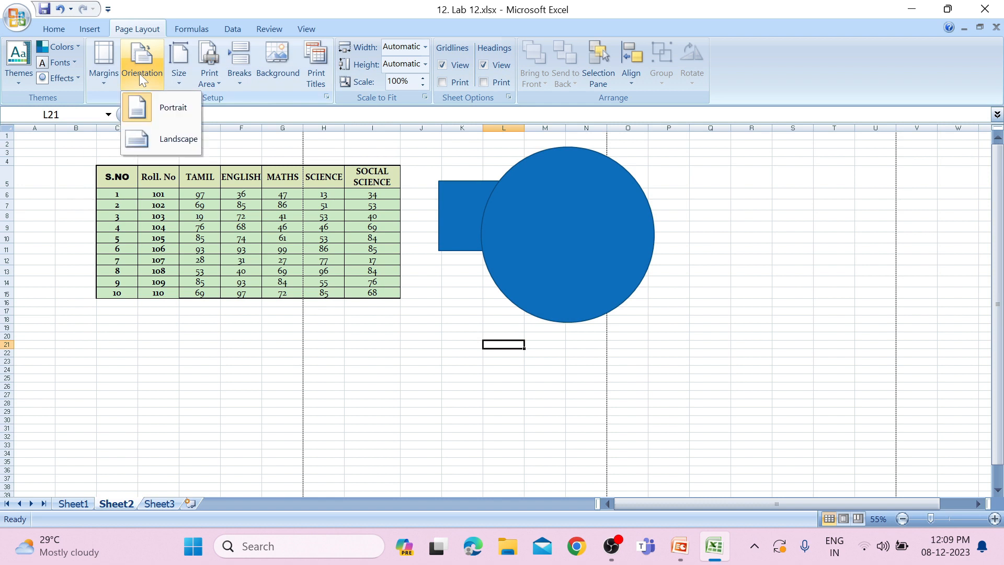
left_click(153, 139)
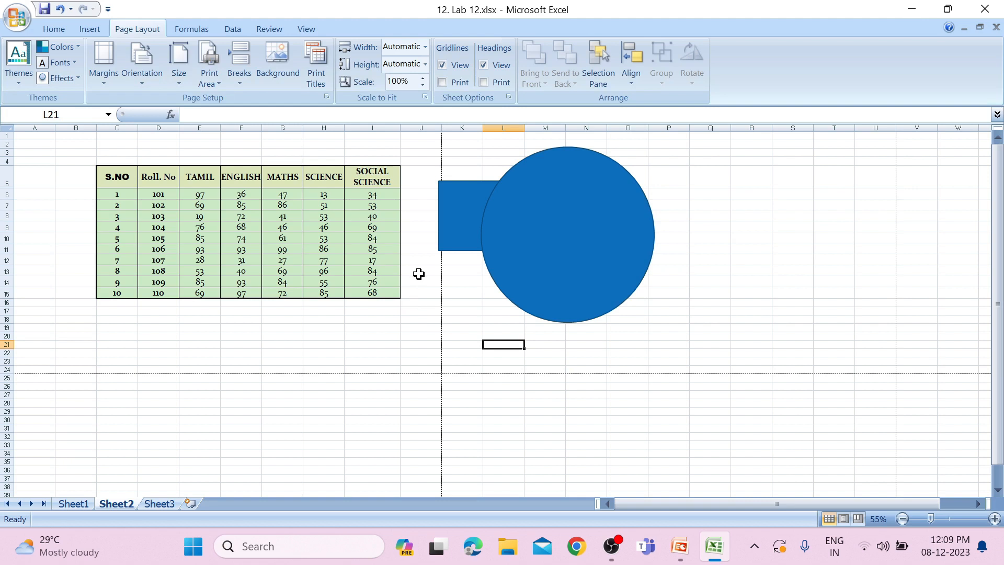
left_click(143, 74)
left_click(145, 99)
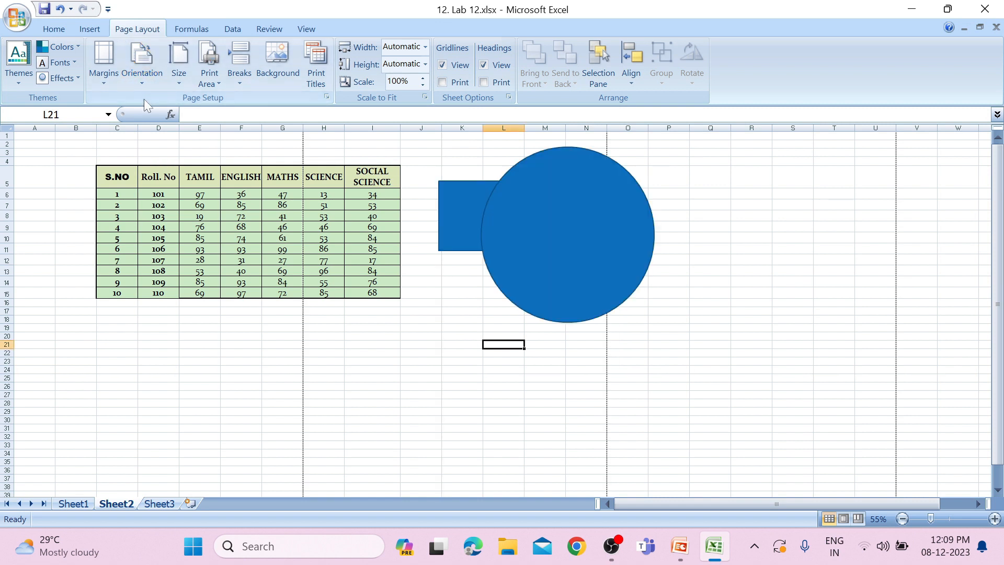
Narrow the marks table's columns C to I to fit one portrait page, and check the result in the print preview
left_click_drag(138, 128, 122, 129)
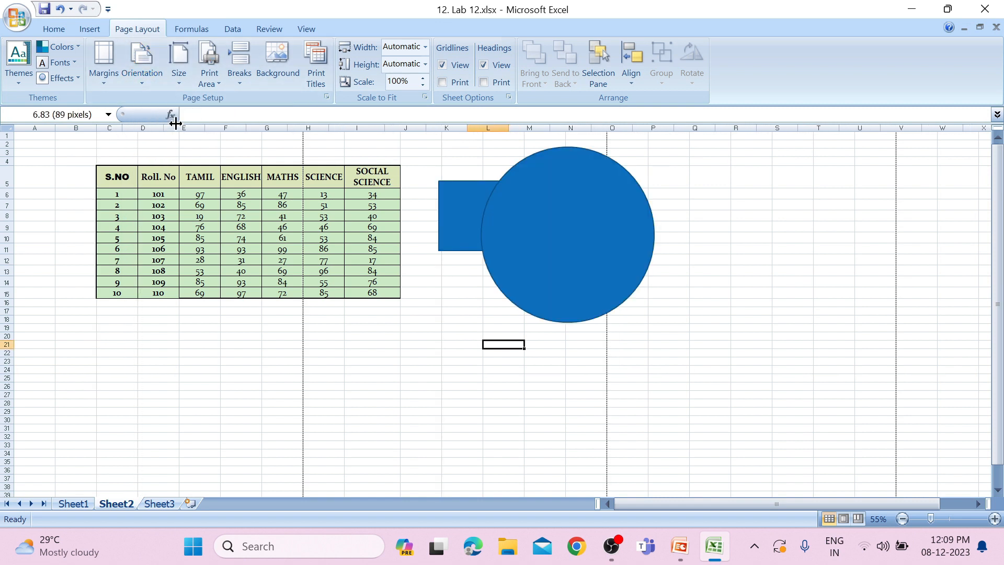
left_click_drag(162, 120, 251, 132)
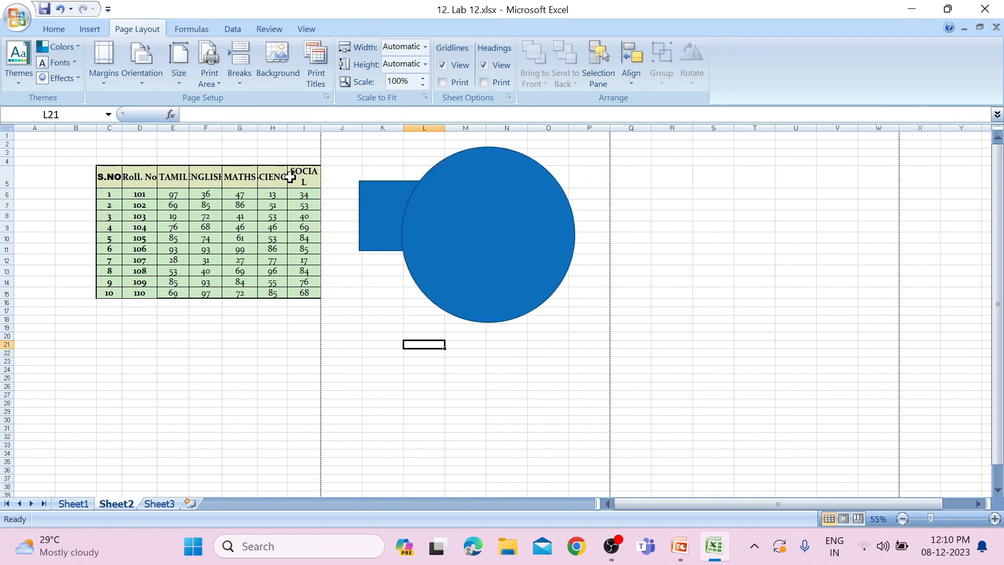
left_click(23, 23)
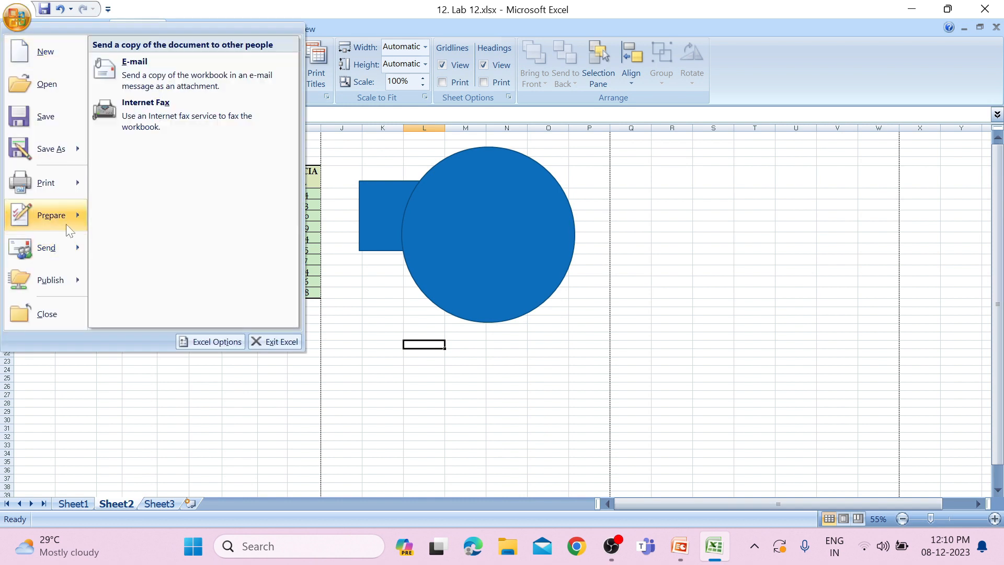
left_click(147, 161)
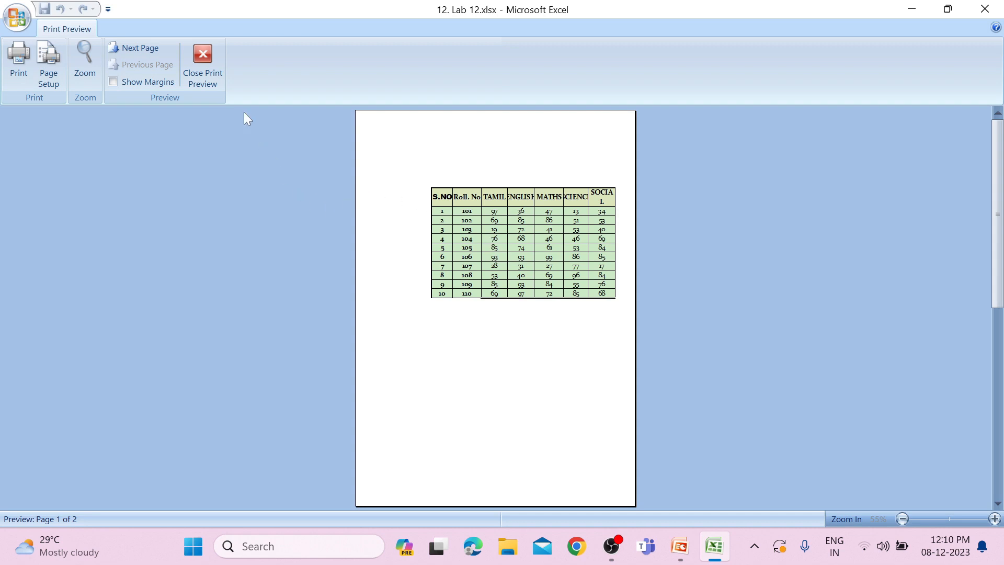
left_click(215, 83)
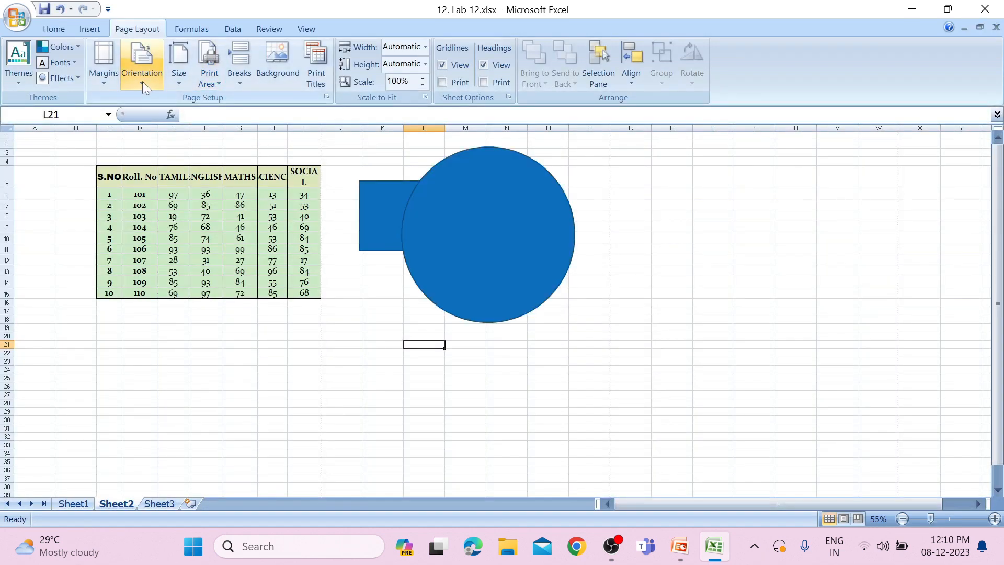
Set the page orientation to Landscape and check the sheet in the print preview
left_click(143, 81)
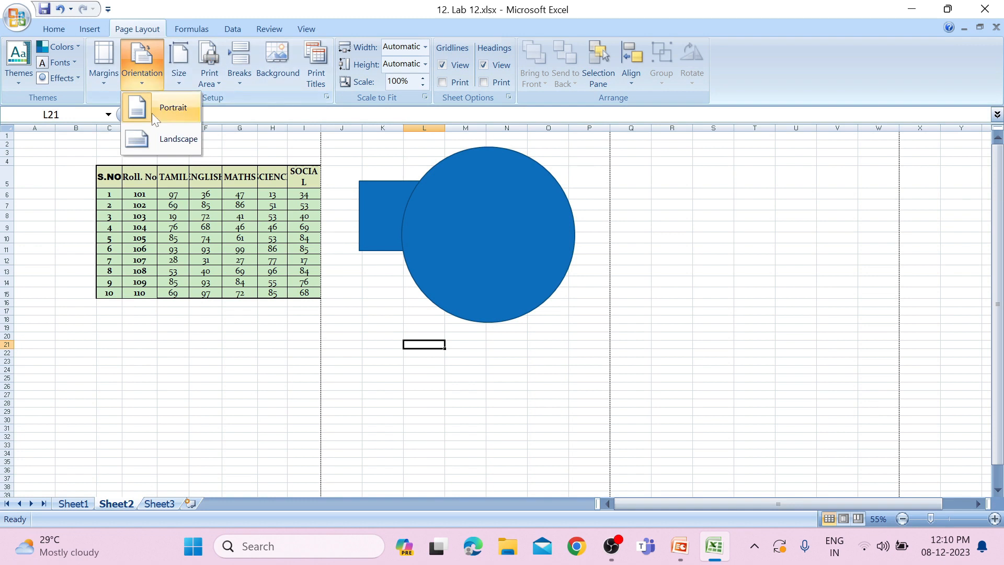
left_click(158, 139)
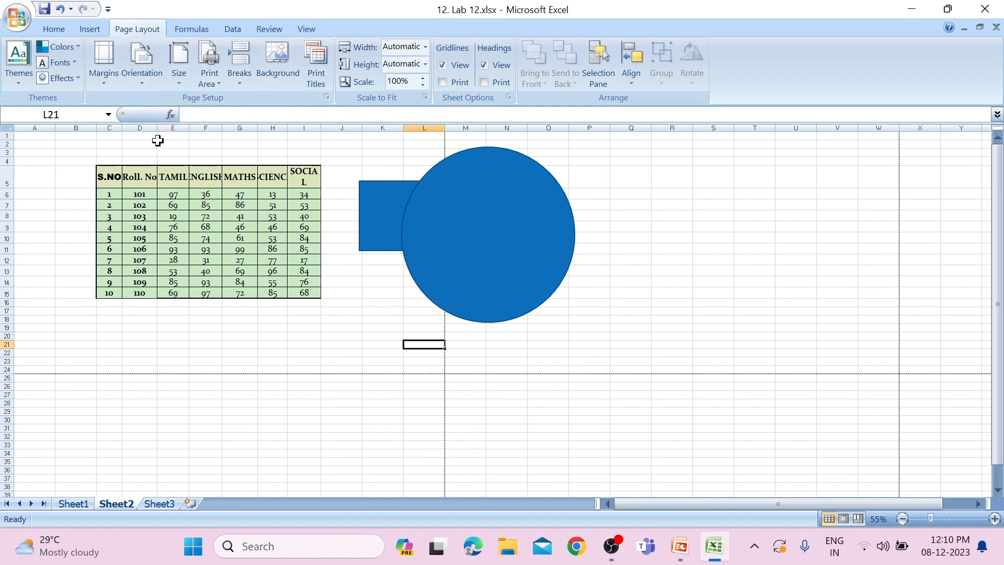
left_click(17, 17)
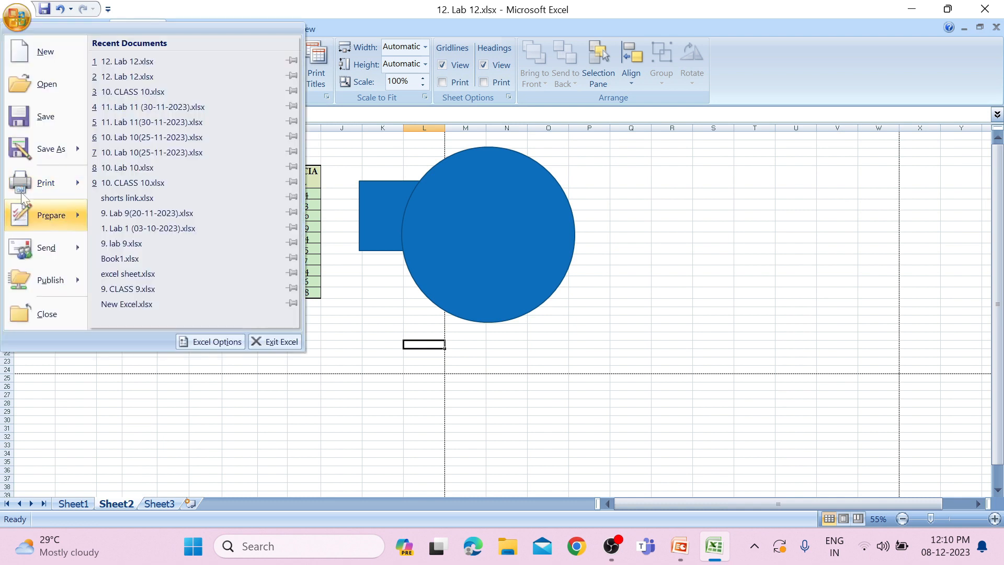
mouse_move(24, 183)
left_click(183, 160)
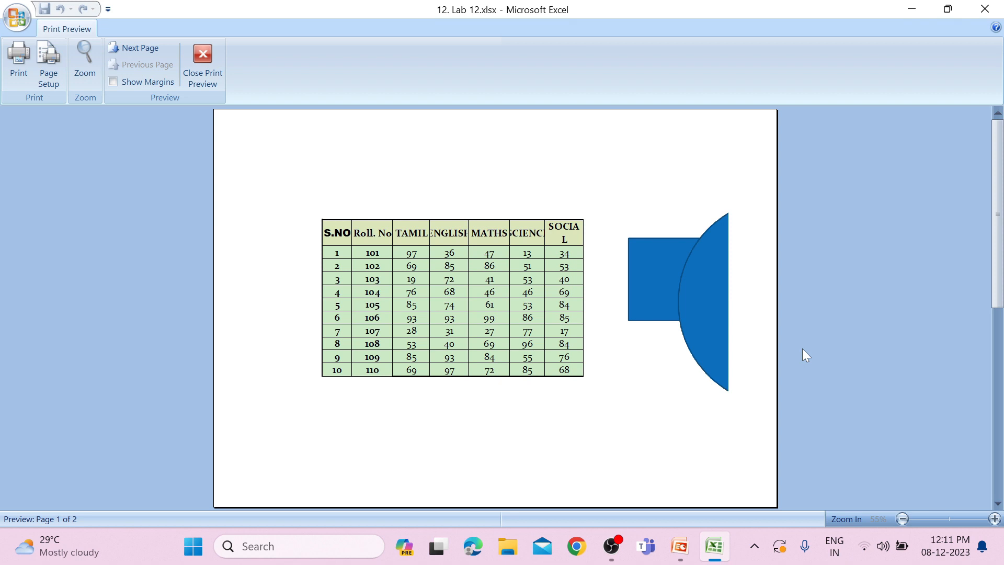
left_click(202, 62)
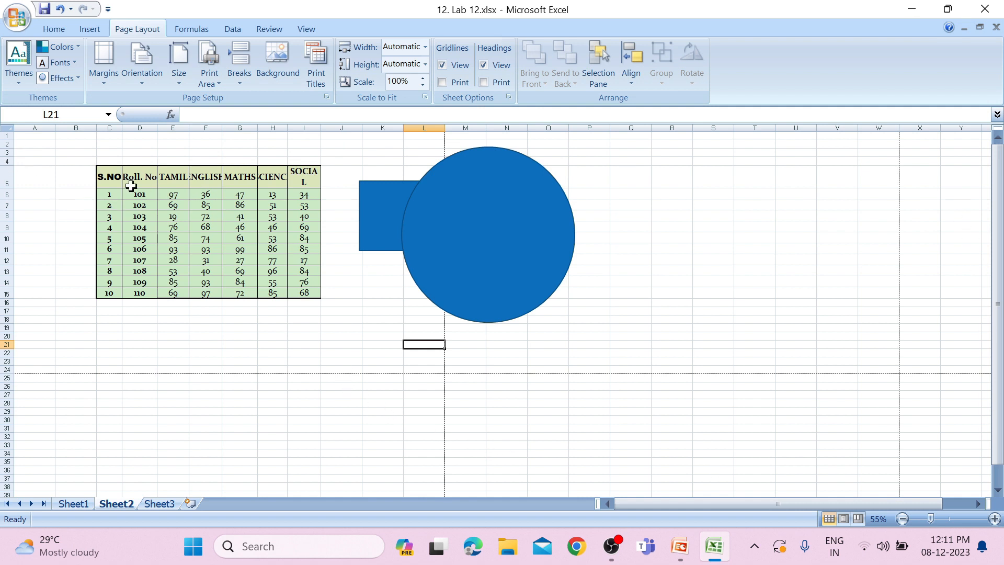
Set the marks table C5:I15 as the print area and check it in the print preview
left_click_drag(105, 177, 315, 294)
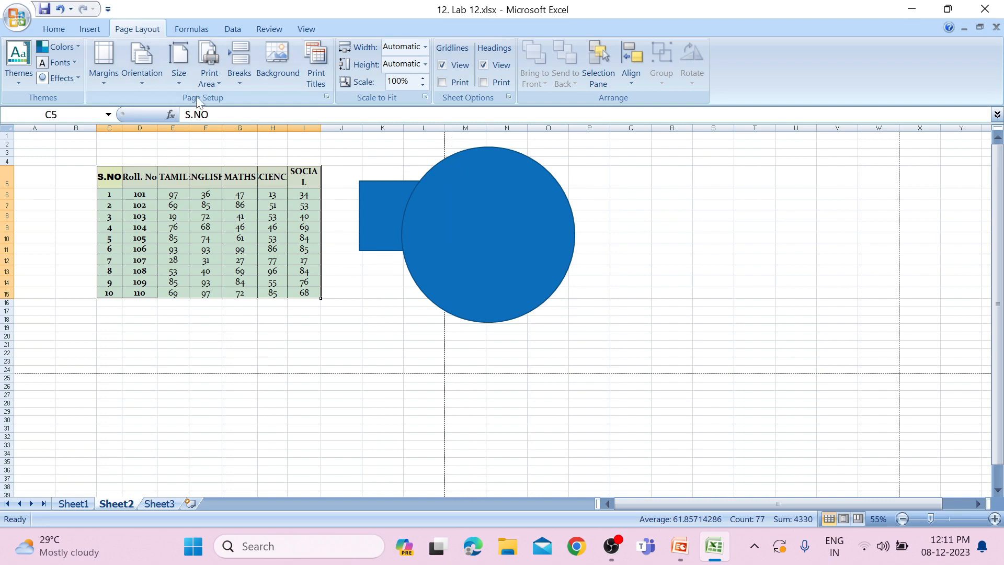
left_click(212, 83)
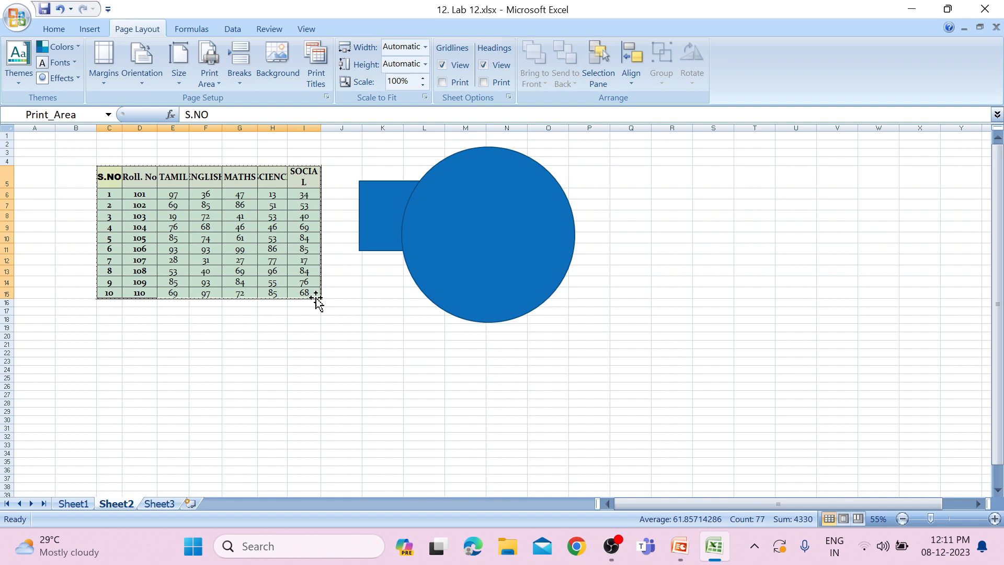
left_click(17, 19)
mouse_move(46, 186)
left_click(133, 169)
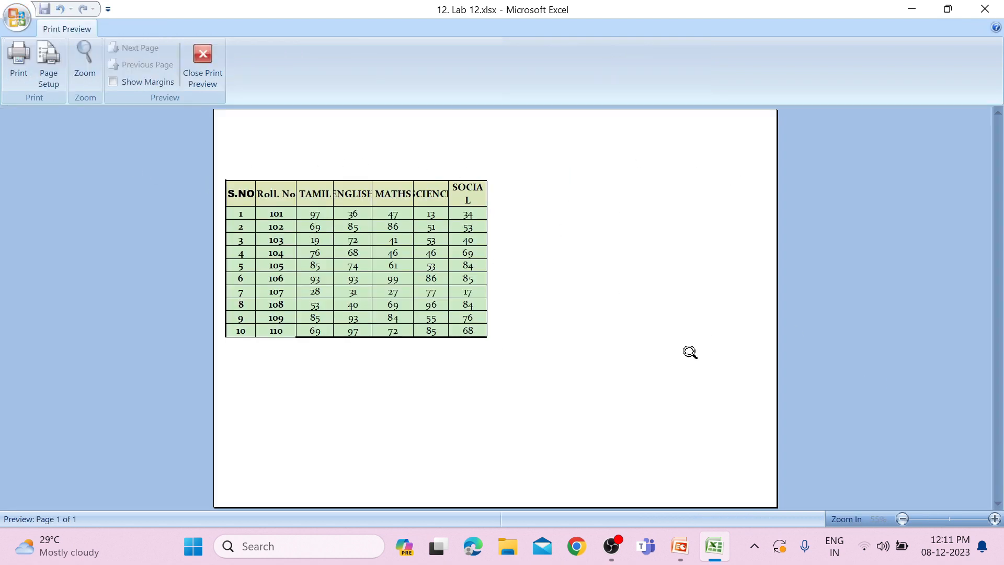
left_click(212, 78)
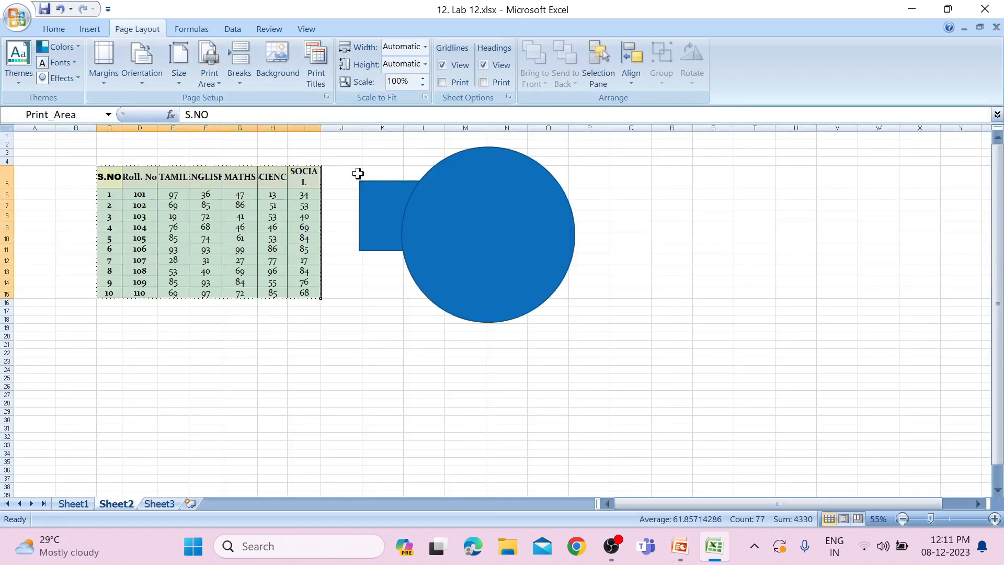
Clear the sheet's print area
left_click(209, 73)
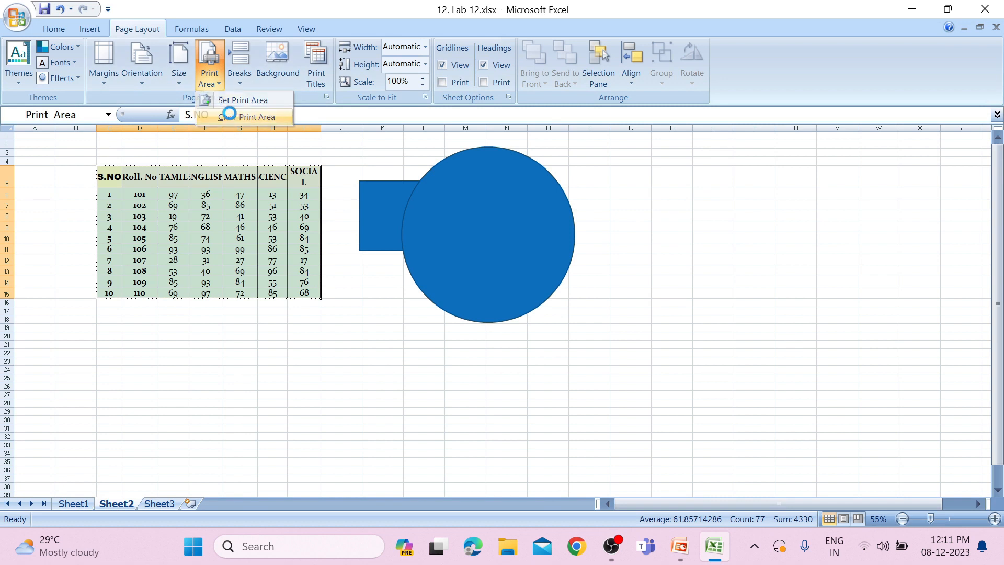
left_click(233, 118)
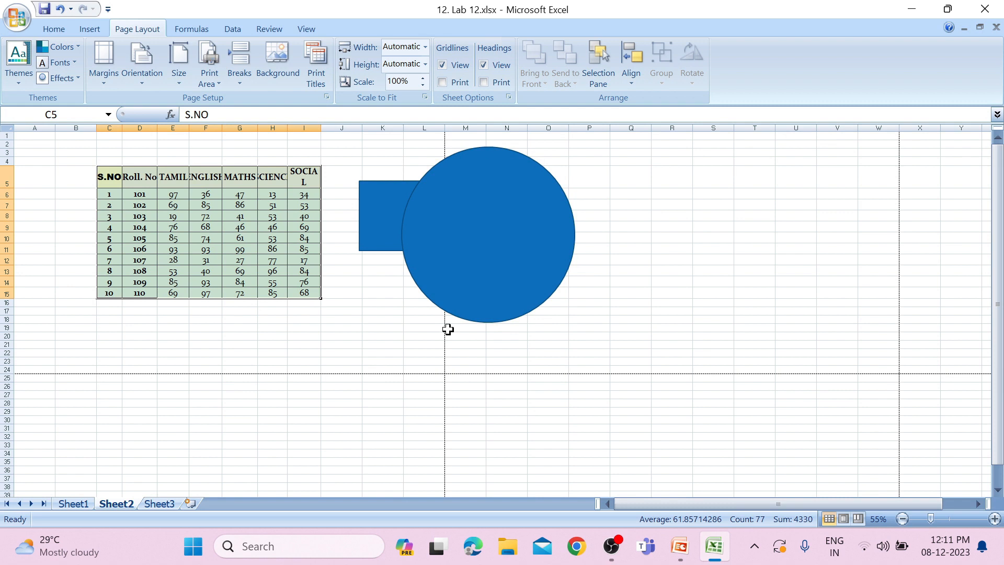
Insert a page break at cell D7 of the marks table
left_click(239, 82)
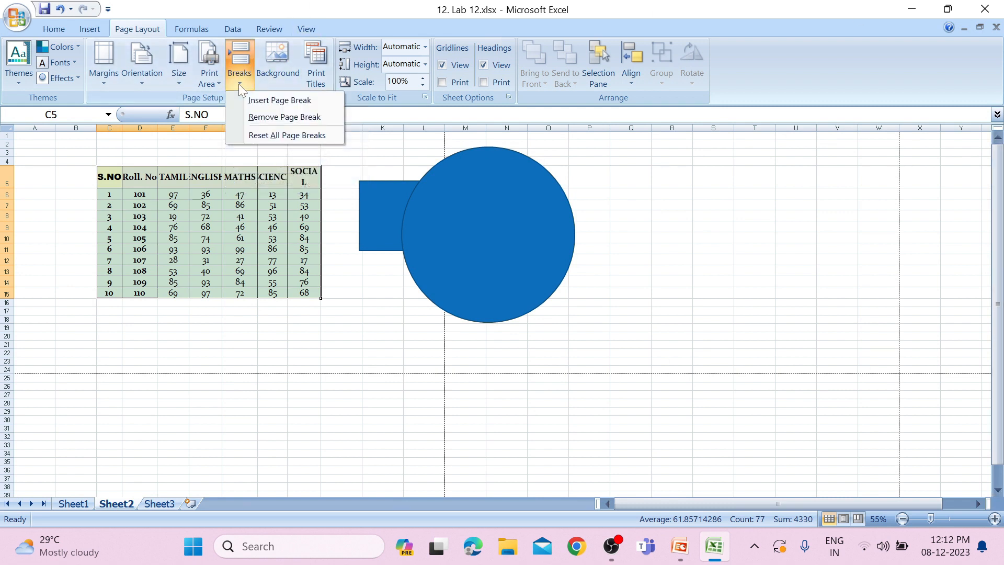
left_click(78, 234)
left_click(83, 202)
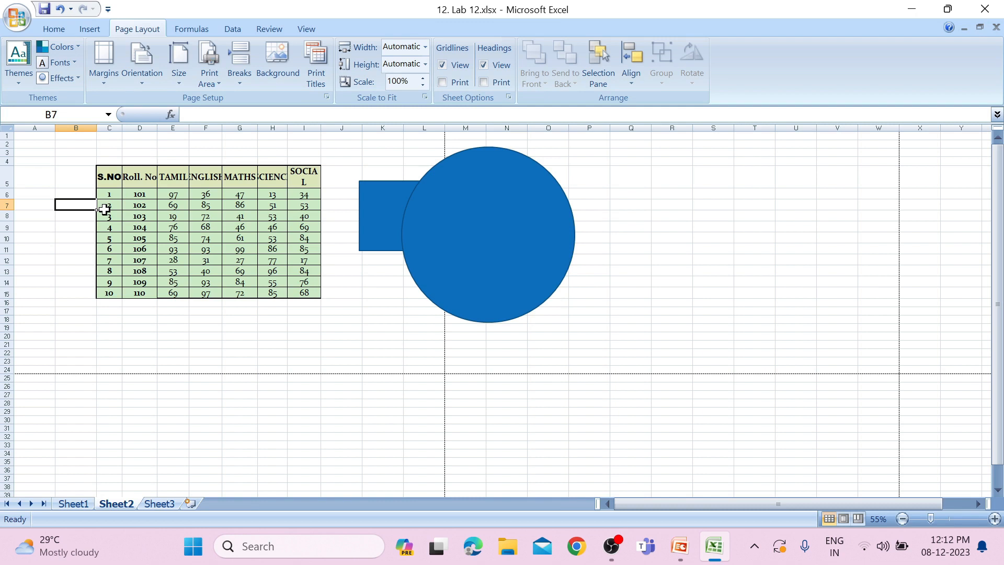
left_click(146, 203)
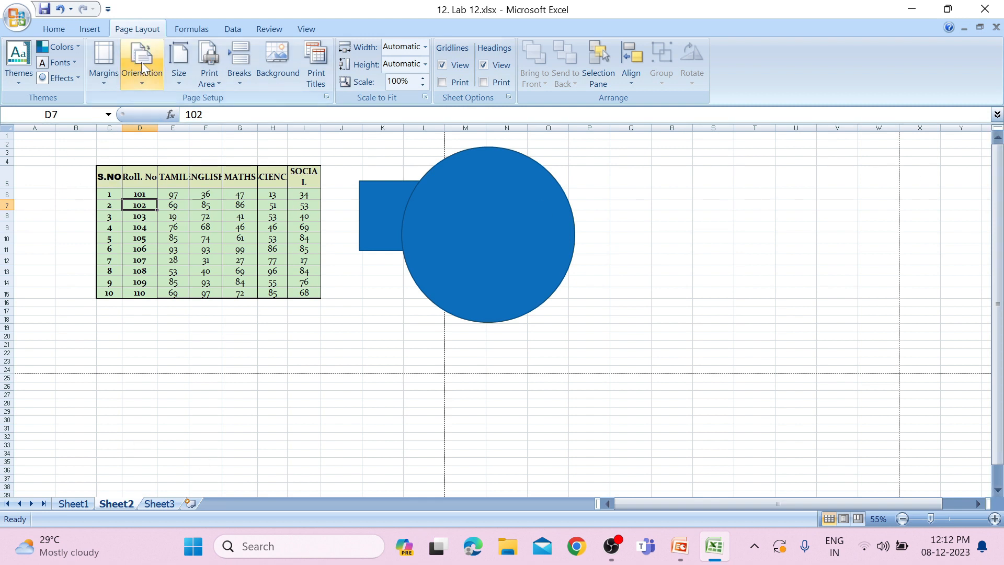
left_click(240, 84)
left_click(261, 100)
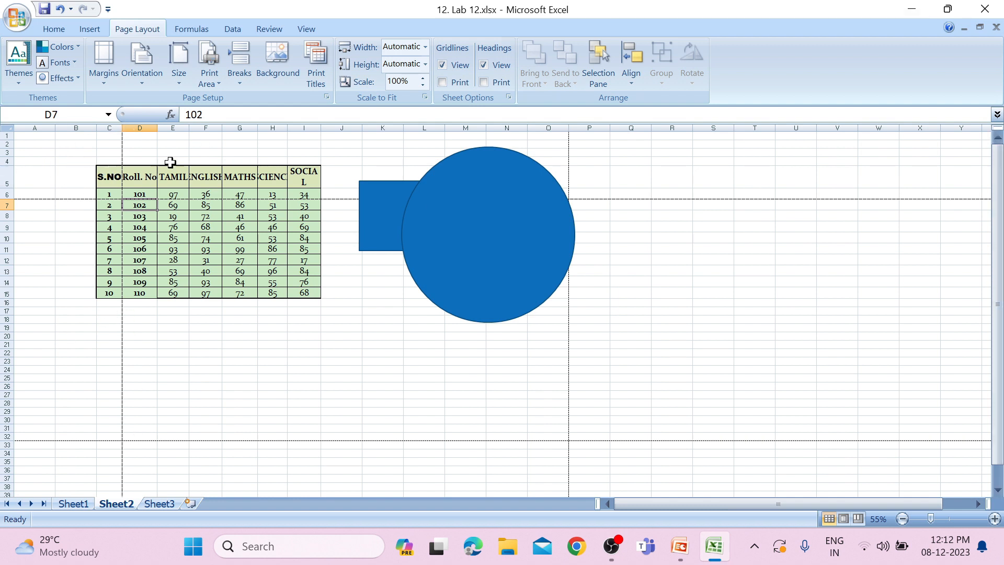
Page through the print preview to see how the page break splits the table and shapes, and close it
left_click(17, 17)
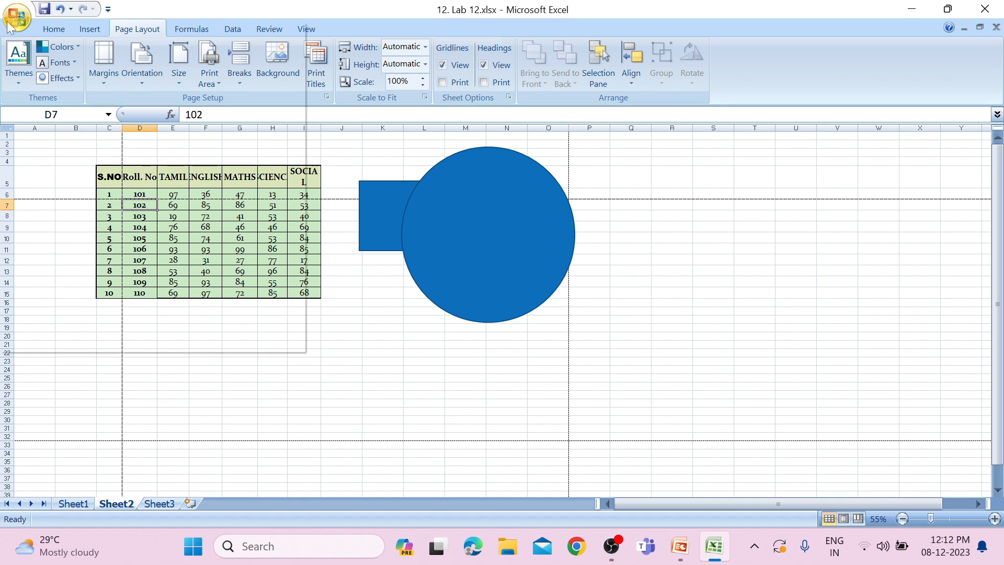
mouse_move(21, 189)
left_click(145, 164)
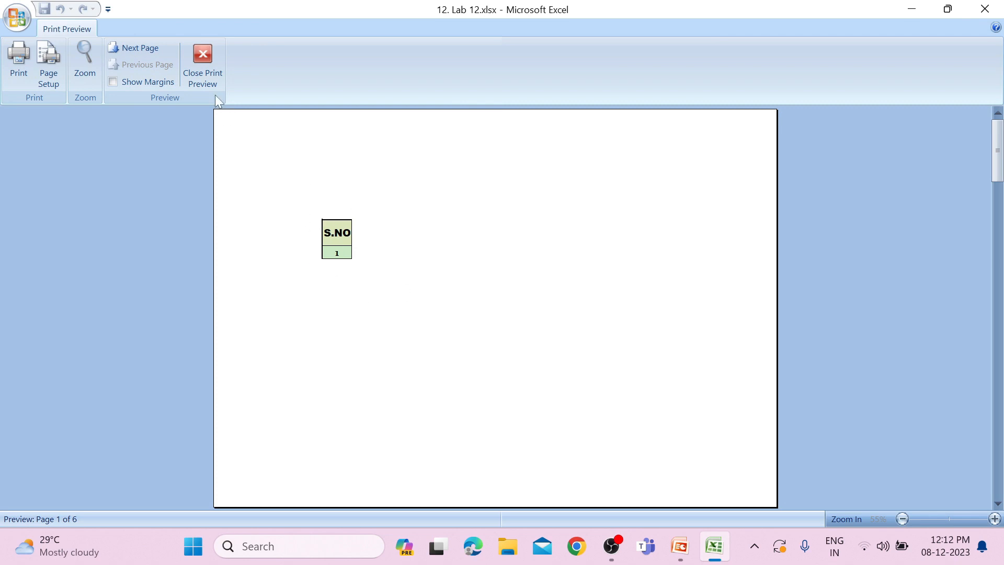
left_click(130, 47)
left_click(150, 55)
left_click(150, 55)
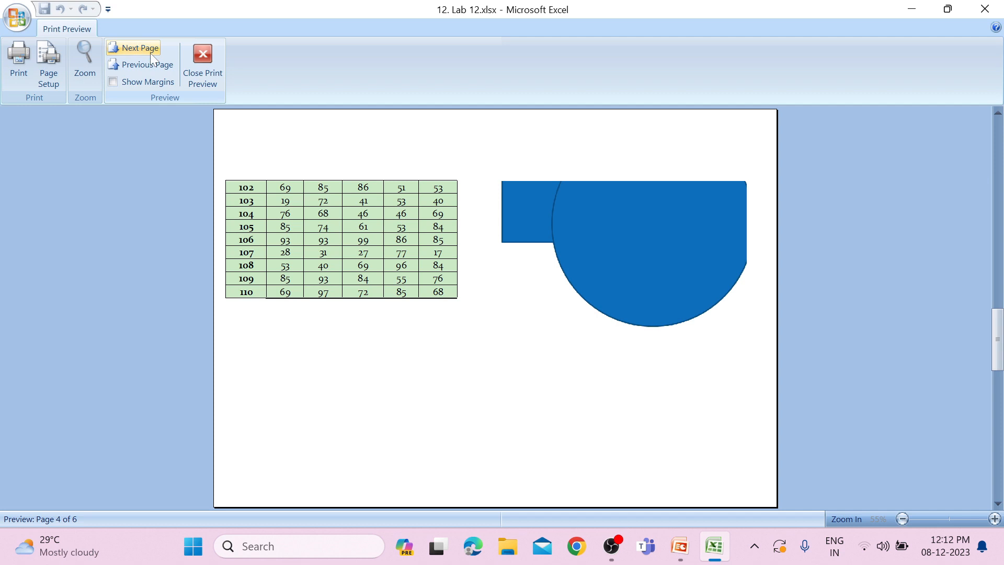
left_click(151, 55)
left_click(122, 65)
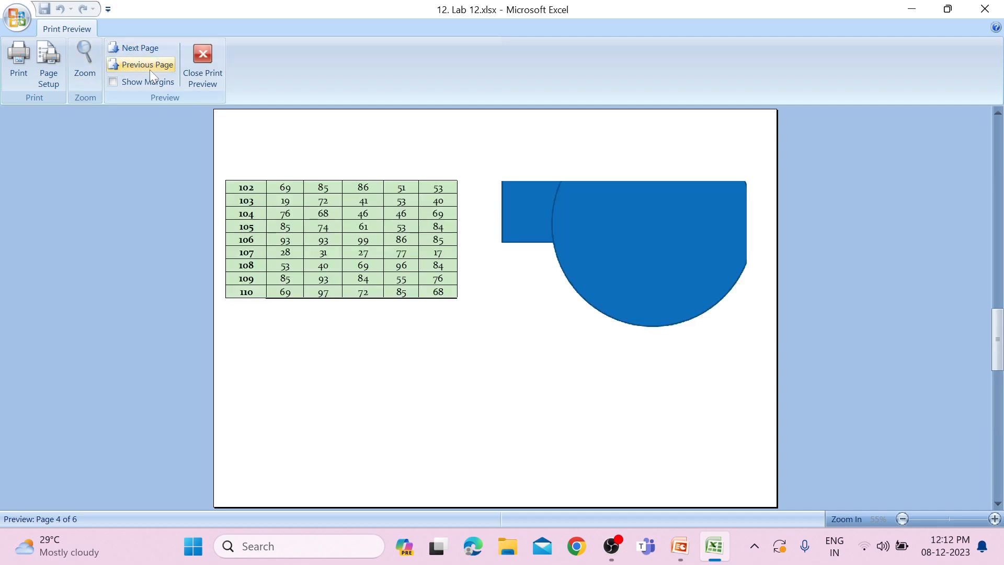
left_click(203, 60)
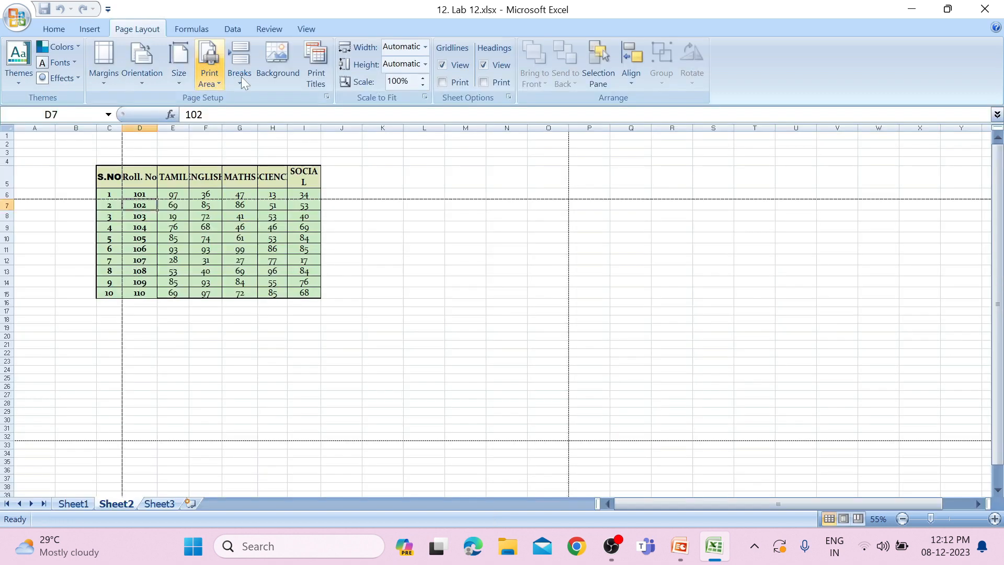
Remove the manual page break at cell D7 of the marks table
left_click(239, 65)
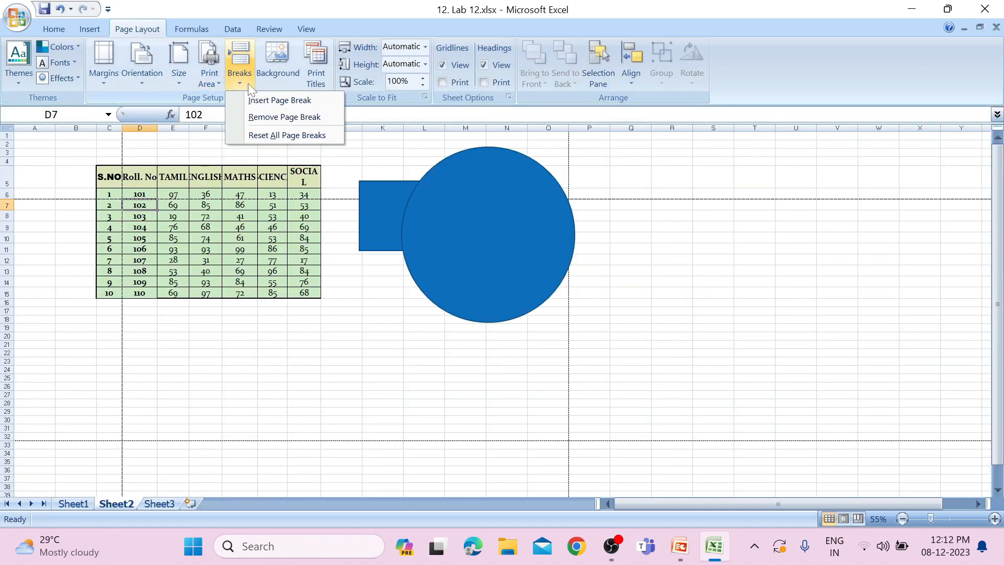
left_click(275, 117)
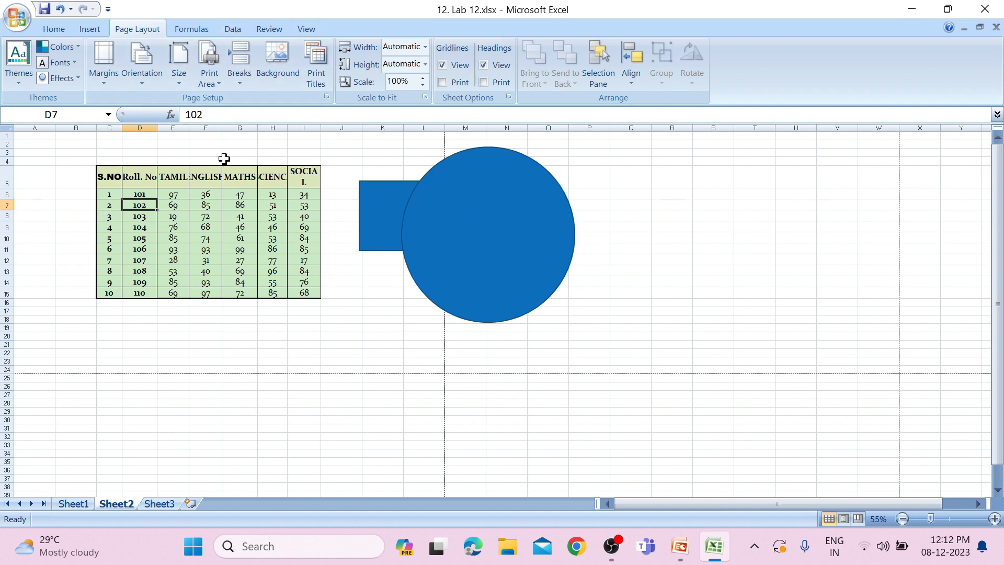
left_click(230, 250)
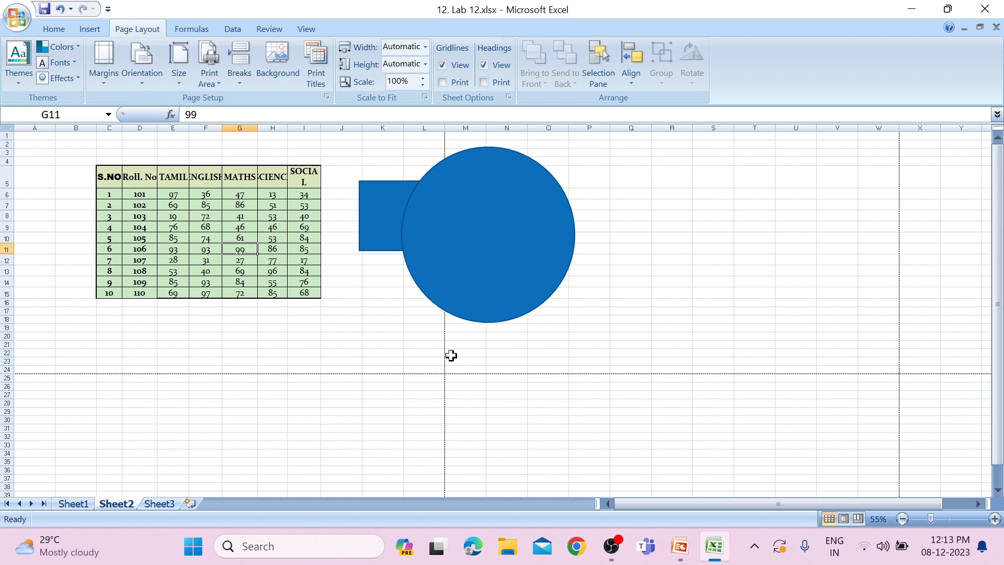
Set the picture 4. EDUCATION.jpg as the sheet background, look it over, and delete the background
left_click(272, 59)
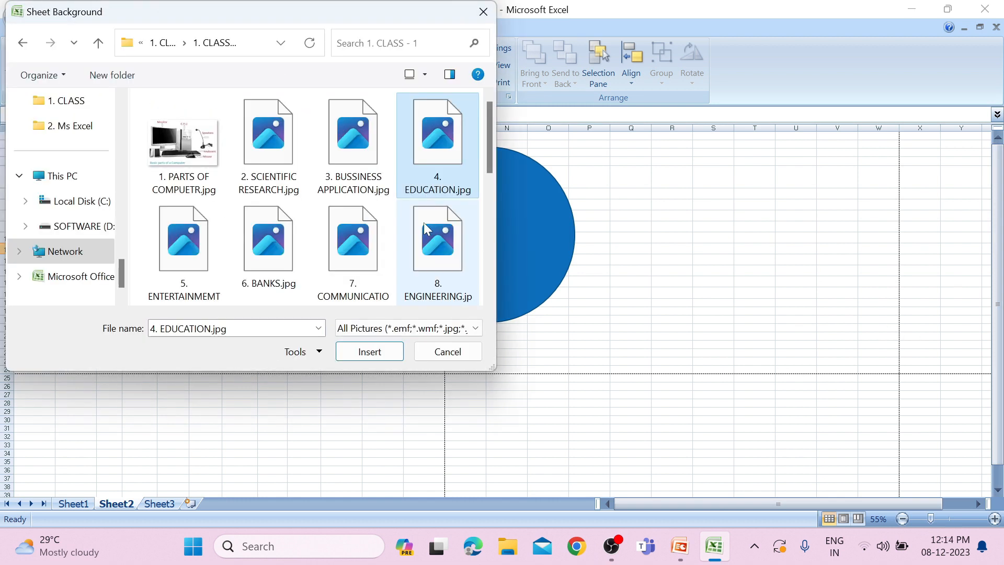
left_click(353, 351)
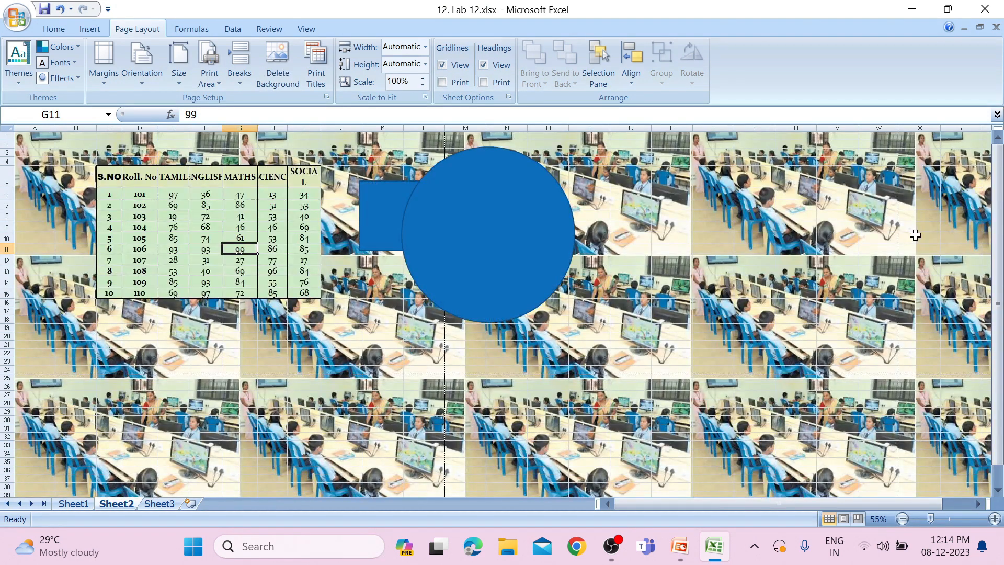
scroll(915, 231, "down", 12)
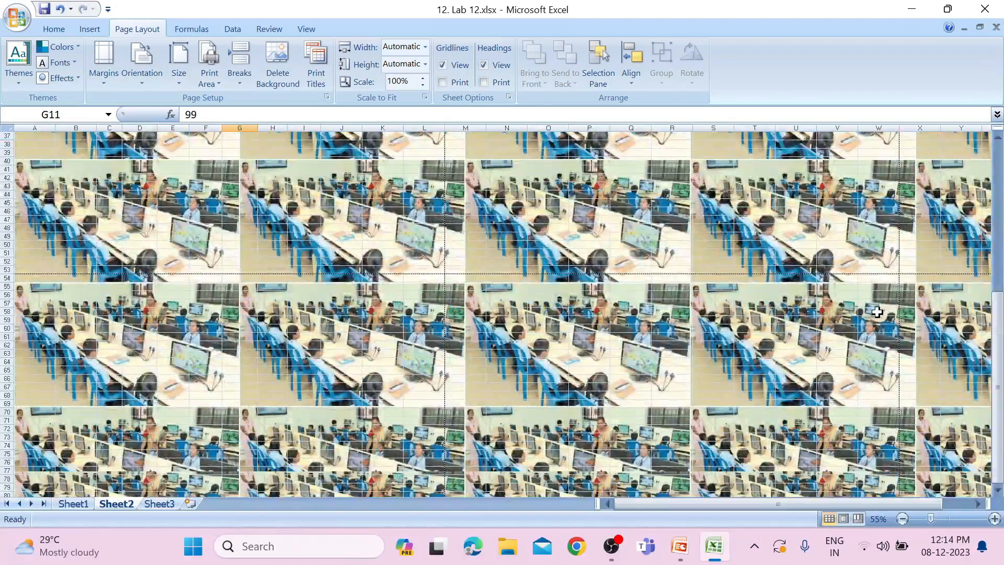
scroll(418, 259, "up", 12)
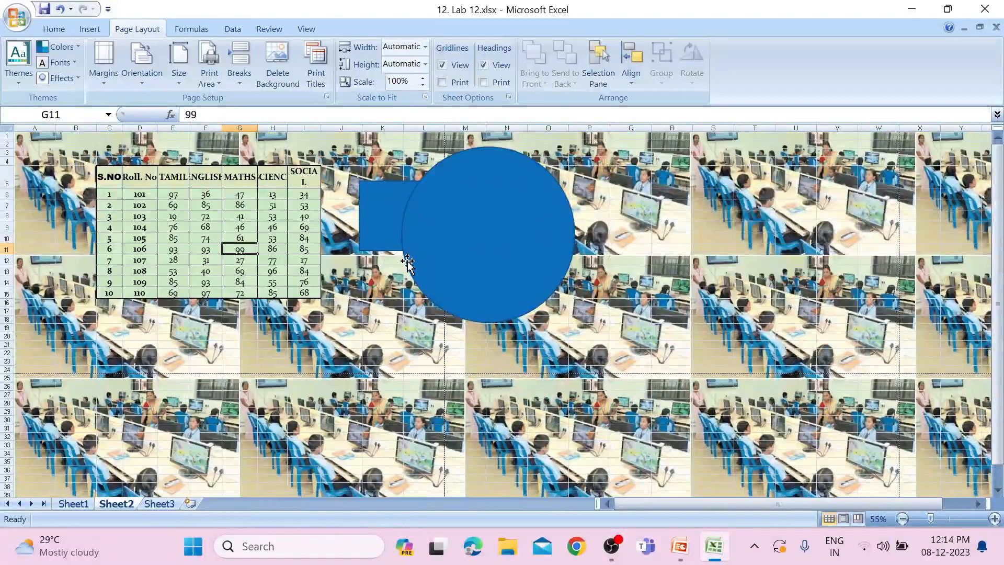
left_click(278, 67)
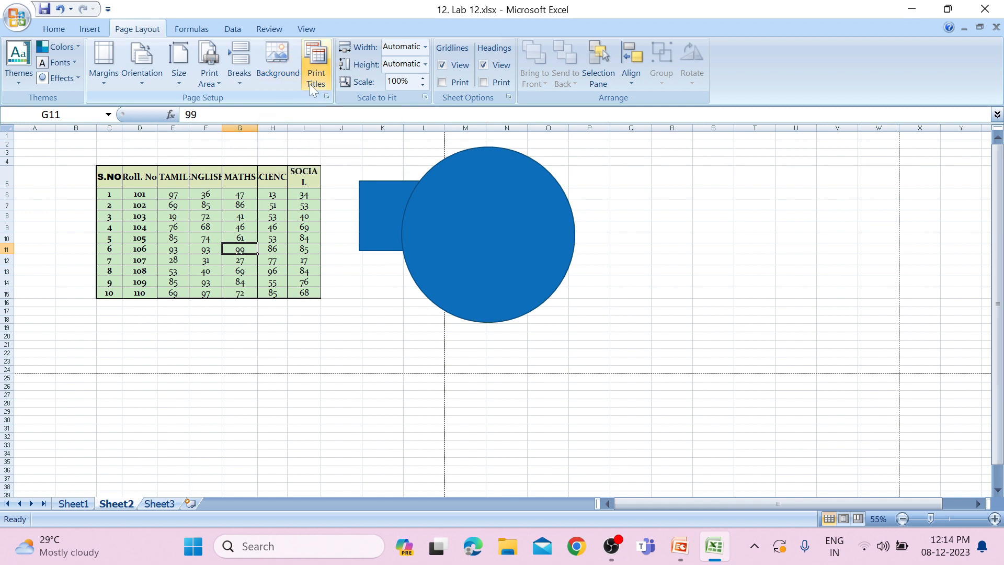
Copy the marks rows C8:I15 and paste them directly below the table at C16
scroll(340, 244, "up", 2)
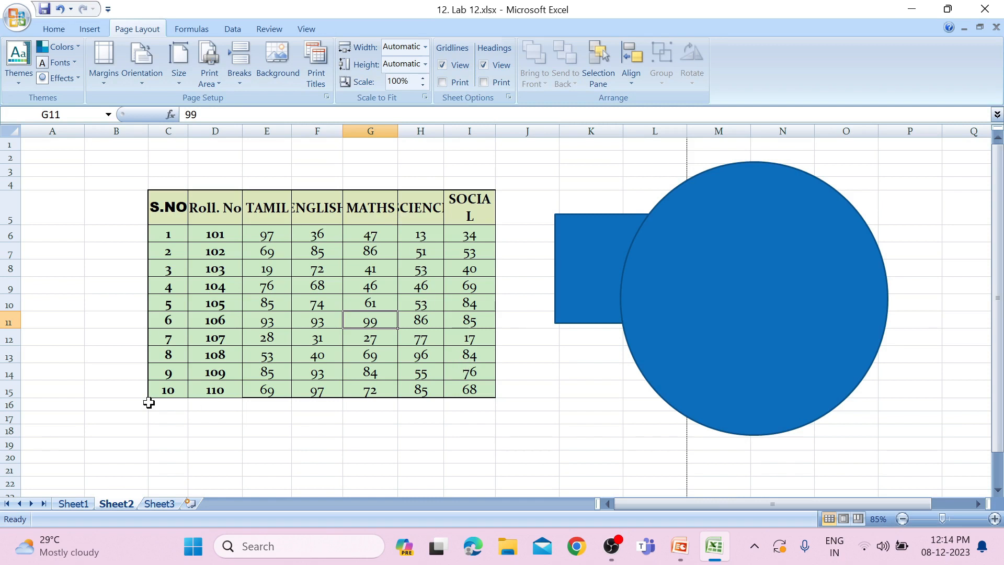
scroll(209, 436, "down", 1)
scroll(208, 416, "down", 1)
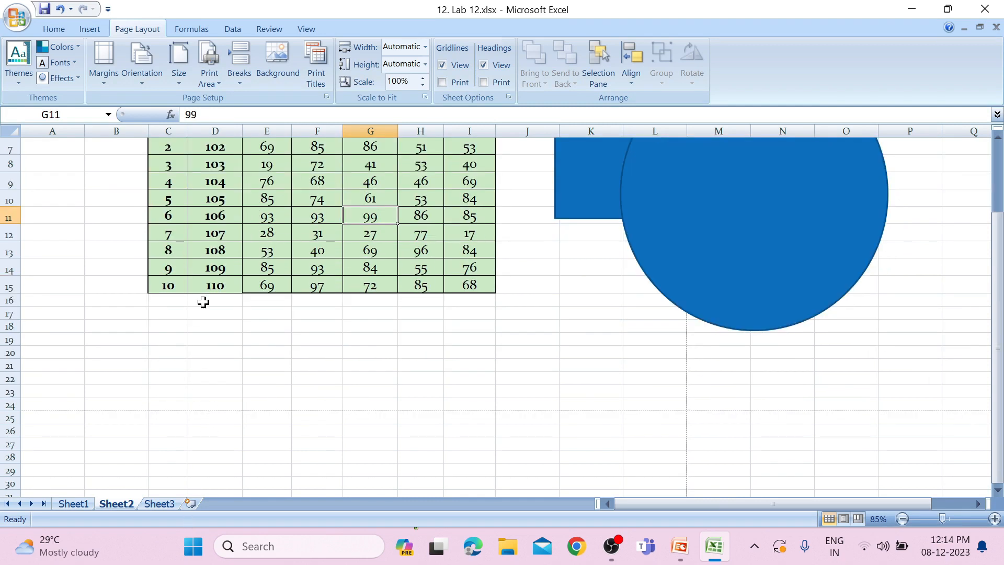
left_click_drag(167, 255, 473, 282)
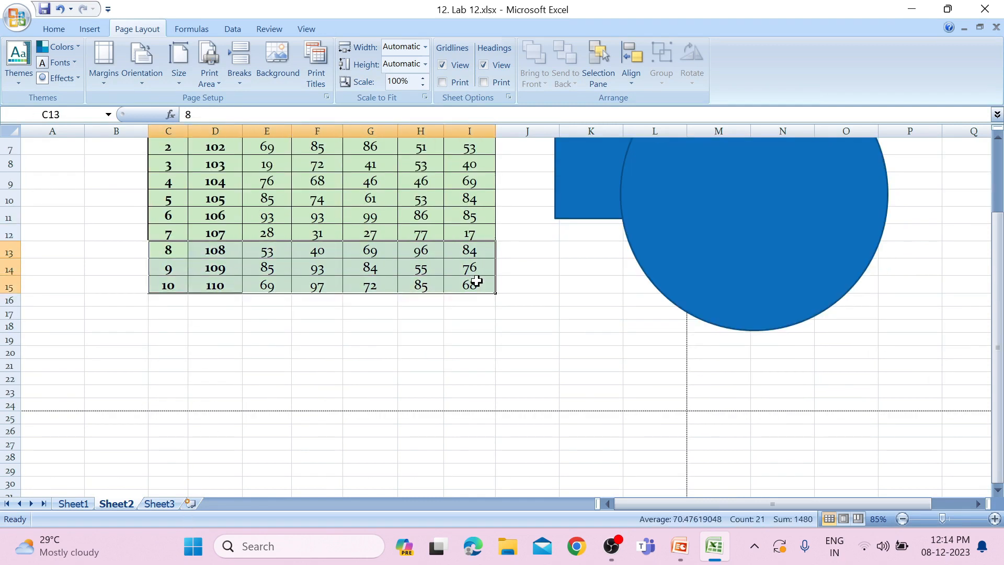
scroll(376, 302, "up", 2)
left_click_drag(168, 268, 465, 386)
key("ctrl+c")
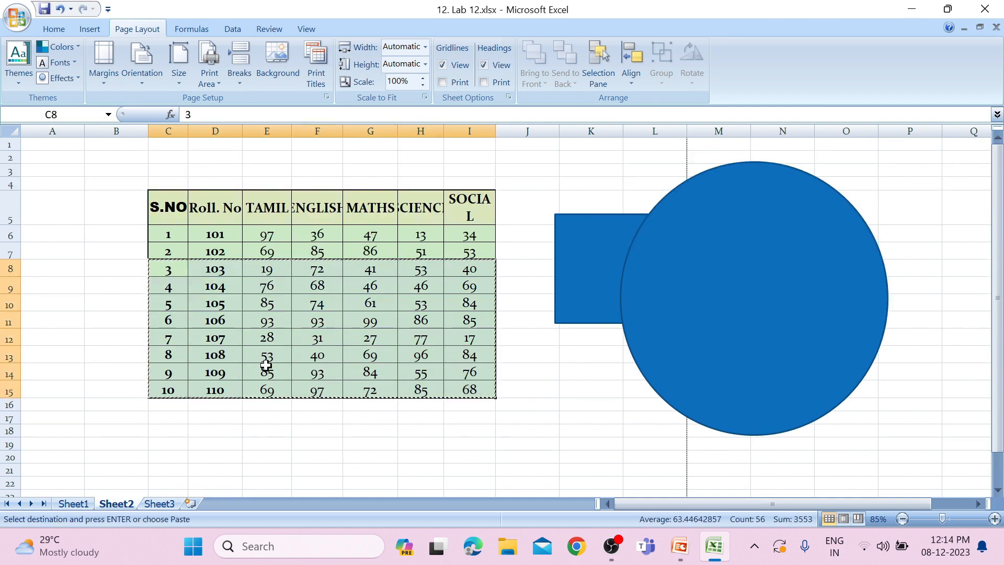
scroll(256, 366, "down", 2)
left_click(180, 301)
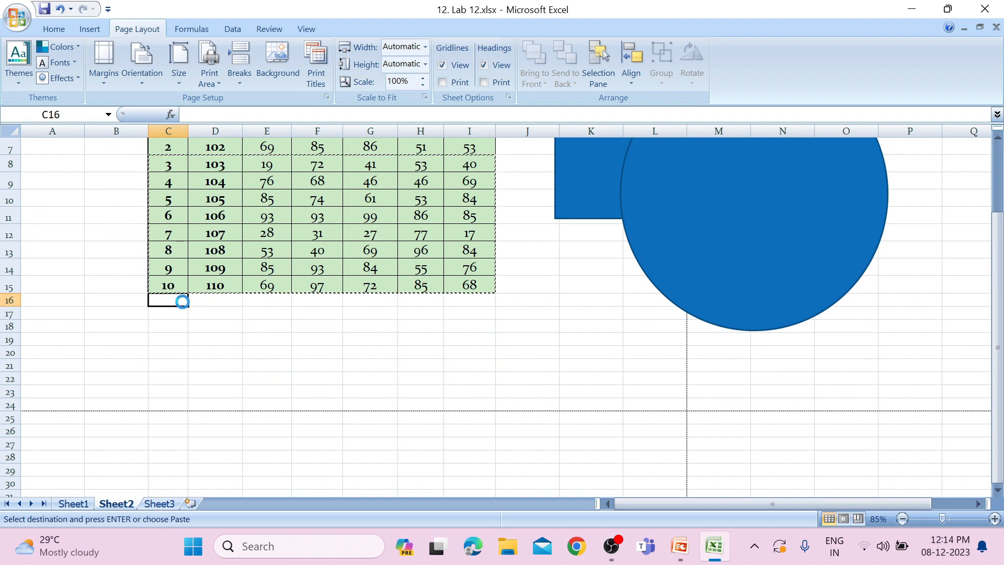
key("ctrl+v")
Paste the copied marks rows three more times, at C24, C32 and C40, to lengthen the table to row 47
scroll(180, 314, "down", 2)
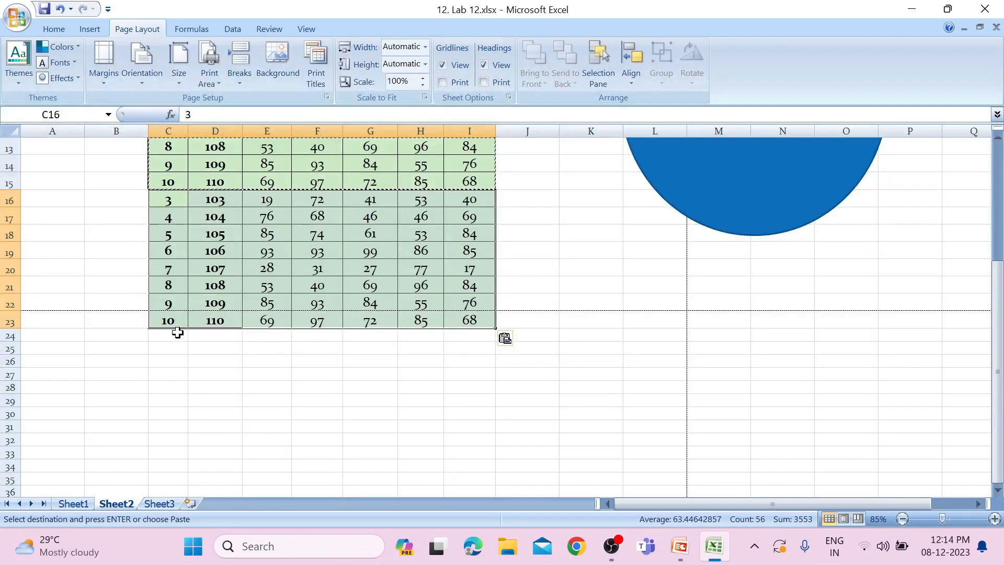
left_click(177, 333)
key("ctrl+v")
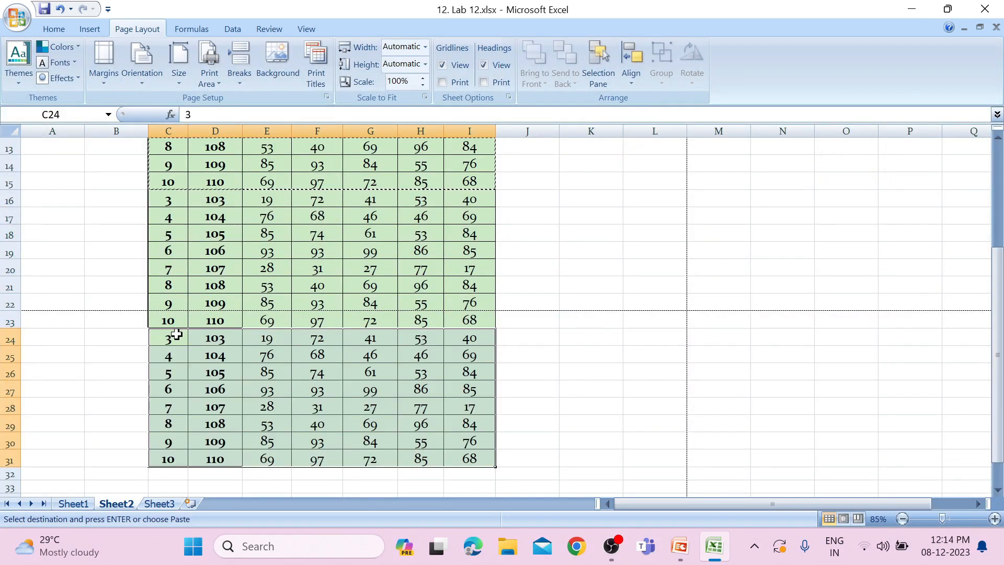
scroll(176, 332, "down", 4)
left_click(173, 273)
key("ctrl+v")
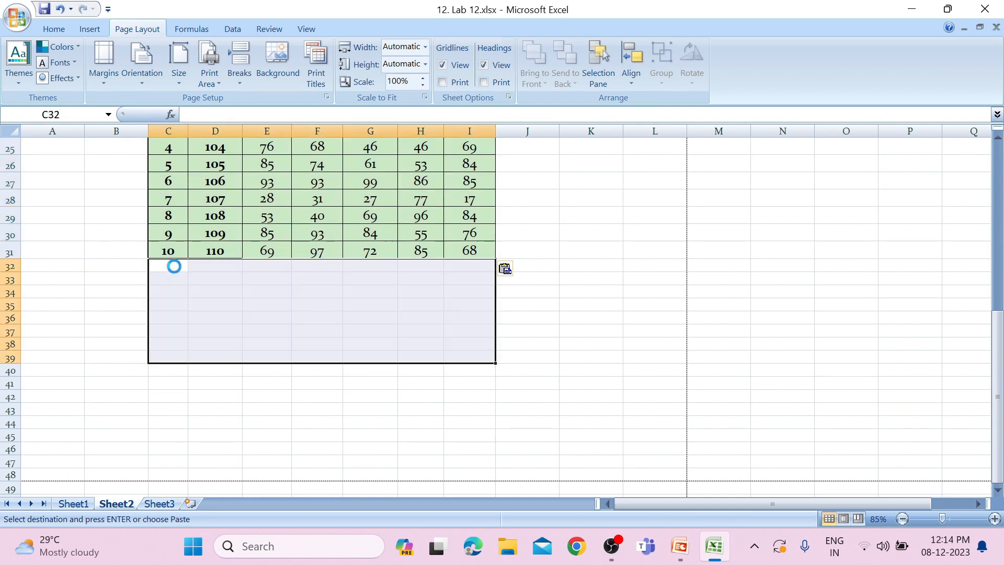
scroll(169, 334, "down", 2)
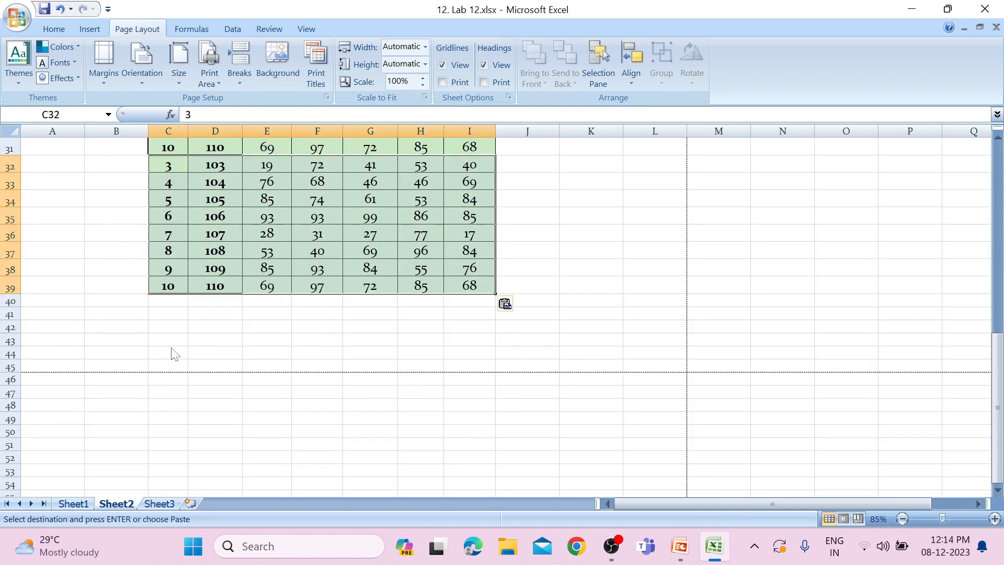
left_click(172, 302)
key("ctrl+v")
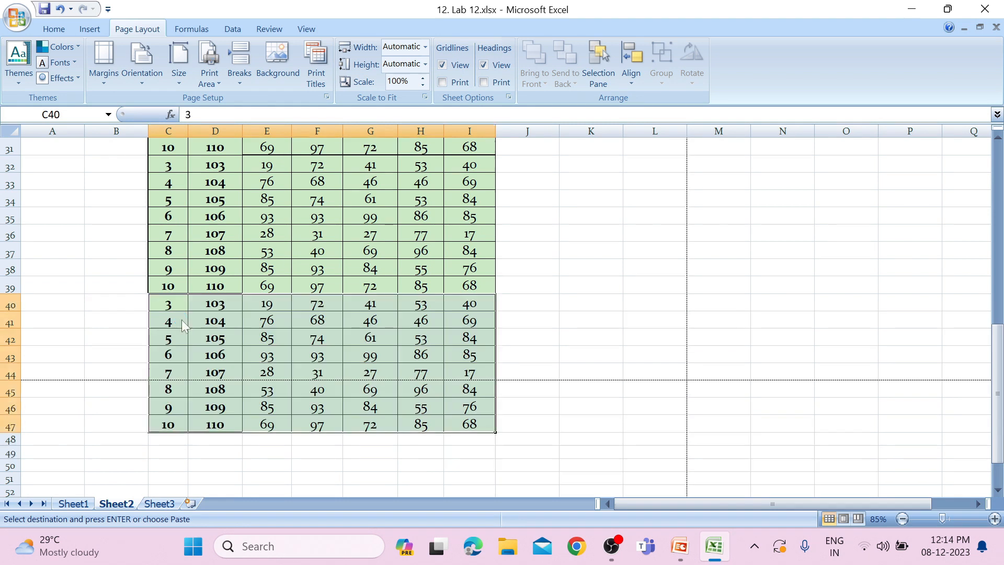
Look over the lengthened marks table from its header to its last row and find where the automatic page breaks cross it
scroll(180, 320, "up", 10)
scroll(415, 365, "down", 3)
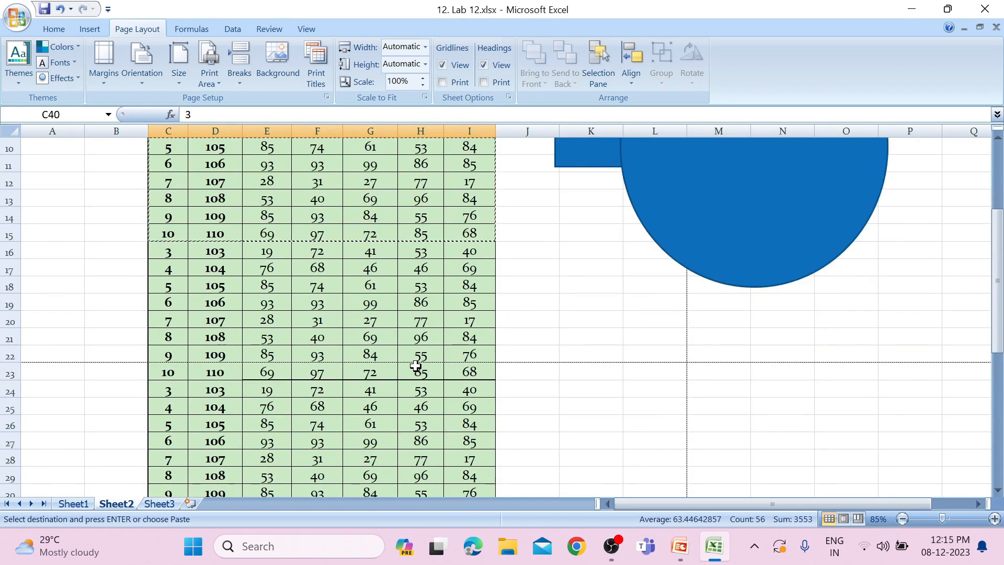
scroll(566, 379, "down", 4)
scroll(566, 376, "down", 3)
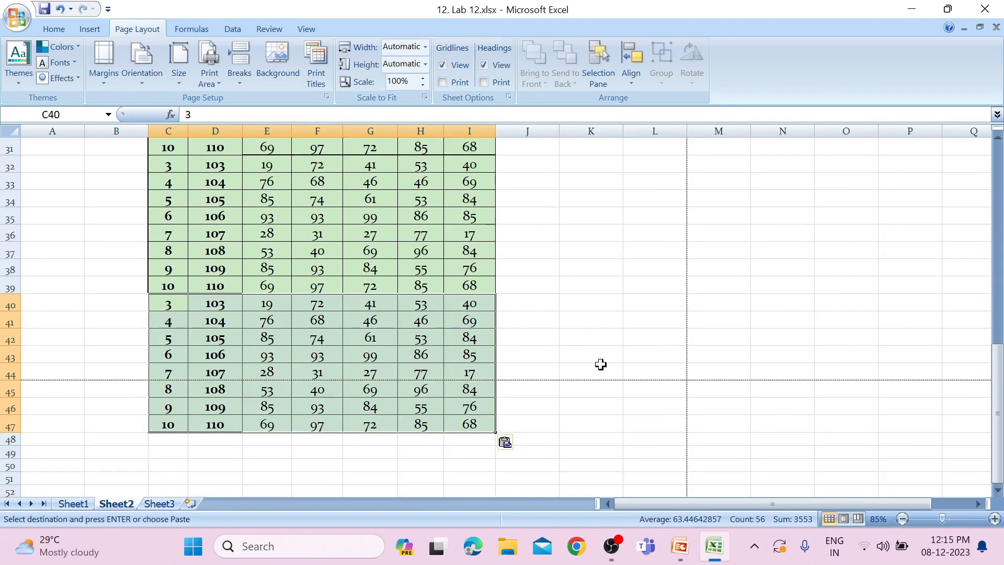
scroll(628, 394, "down", 4)
scroll(597, 324, "down", 4)
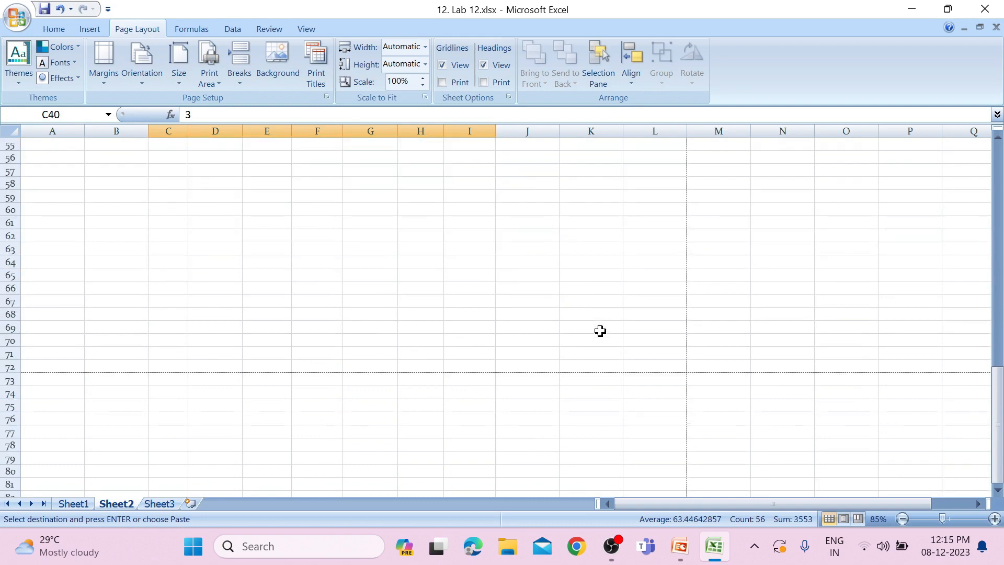
scroll(598, 329, "up", 18)
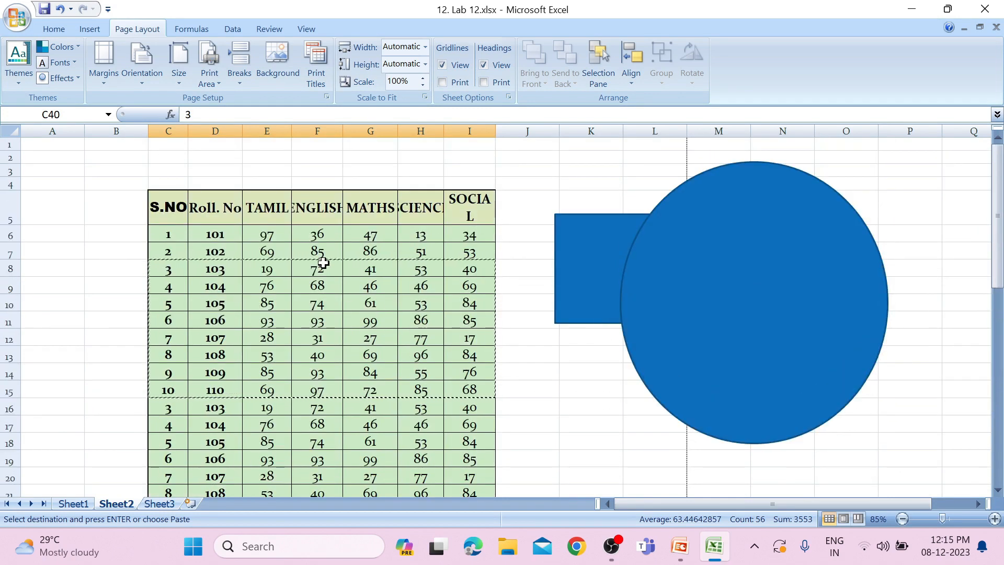
scroll(323, 263, "down", 2)
scroll(299, 282, "up", 1)
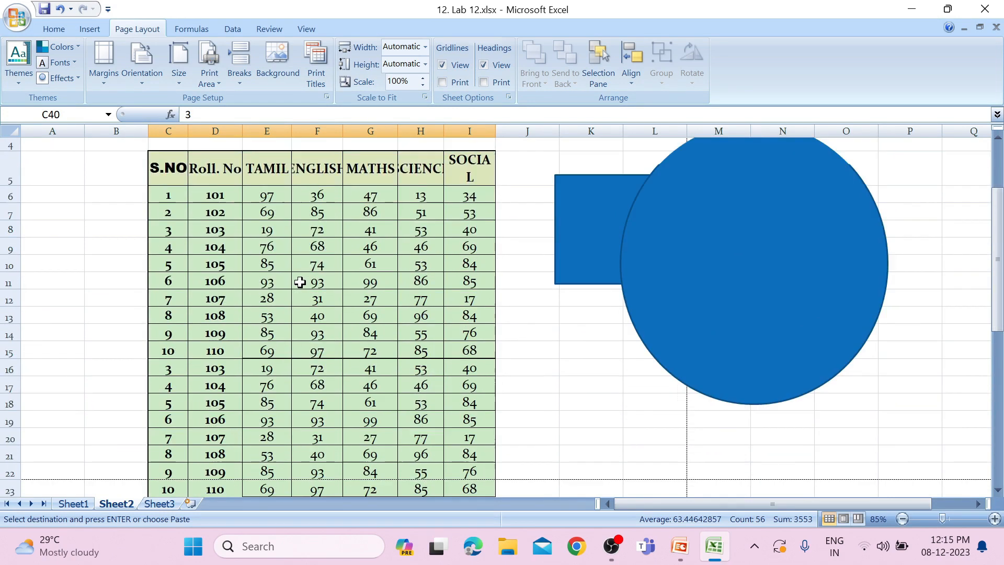
scroll(300, 282, "up", 1)
Page back and forth through the print preview to compare the header row across the table's pages, and close it
left_click(16, 17)
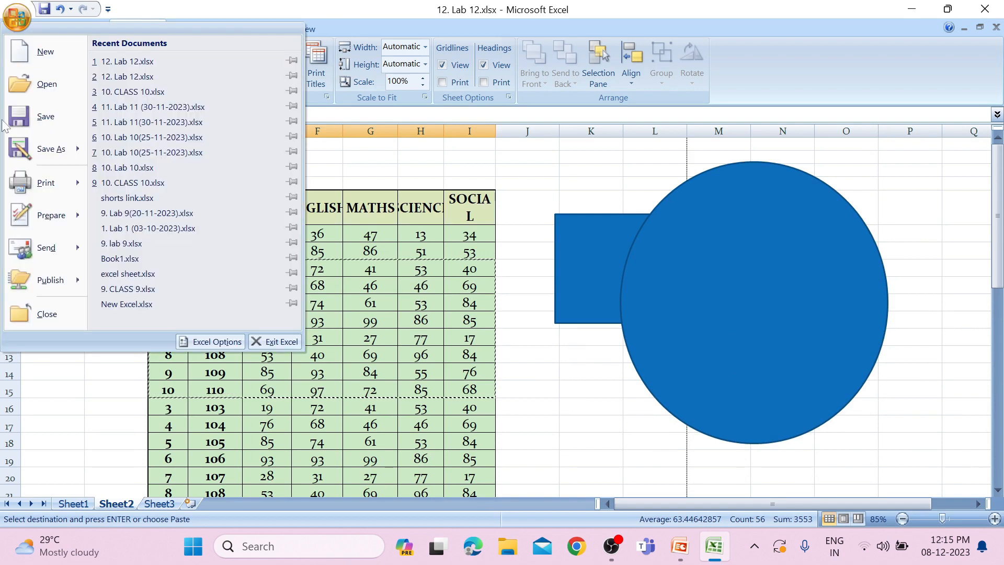
left_click(150, 157)
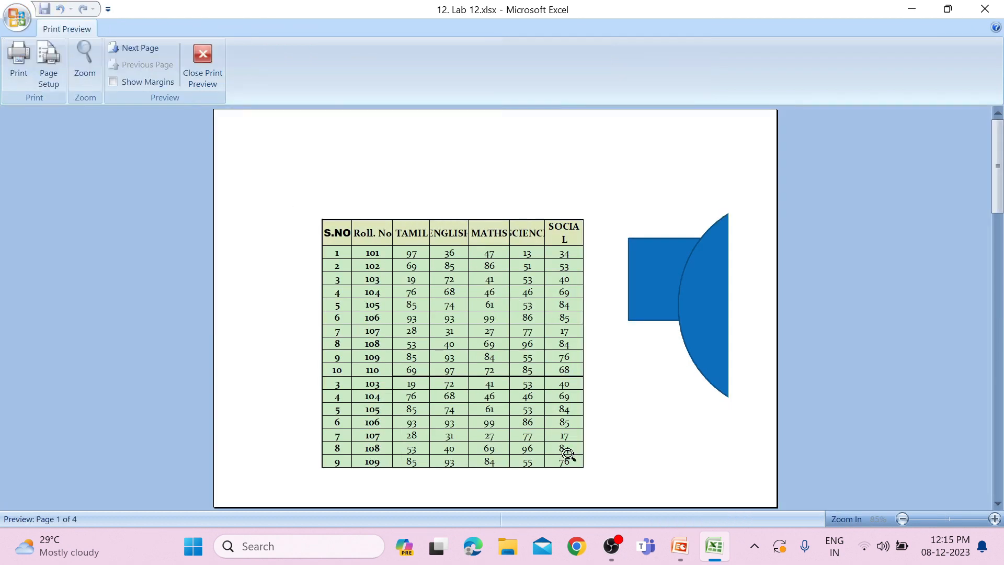
left_click(142, 47)
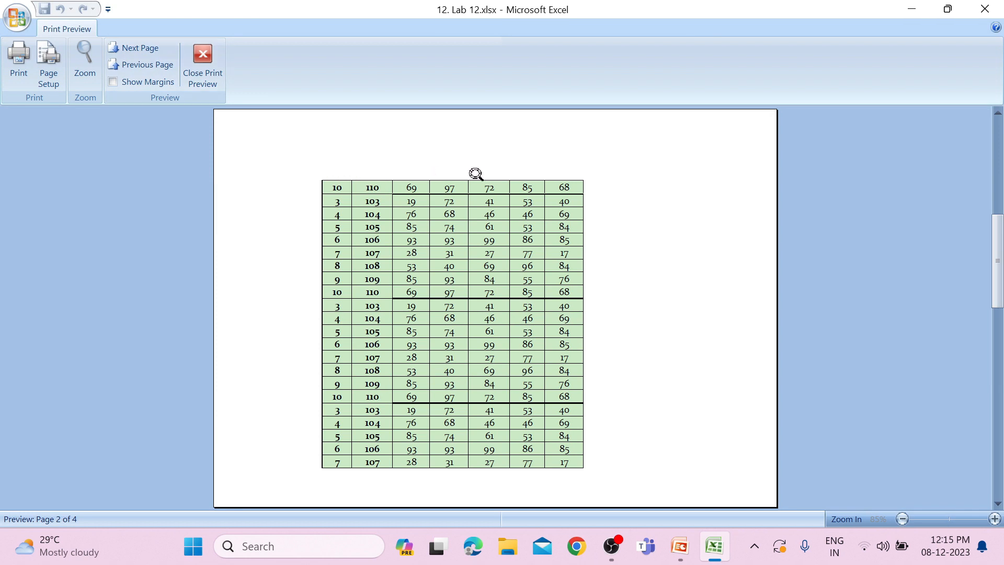
left_click(142, 48)
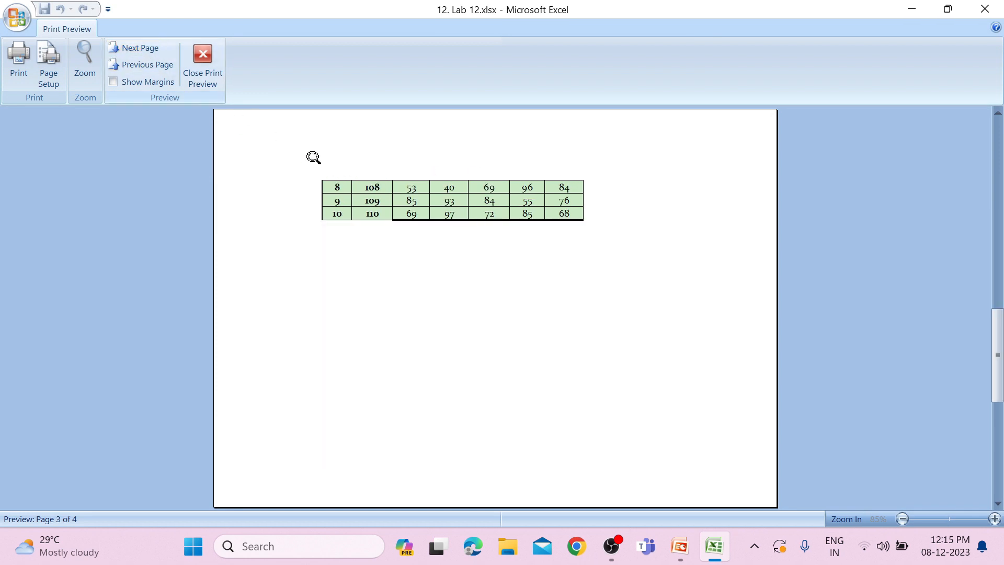
left_click(115, 64)
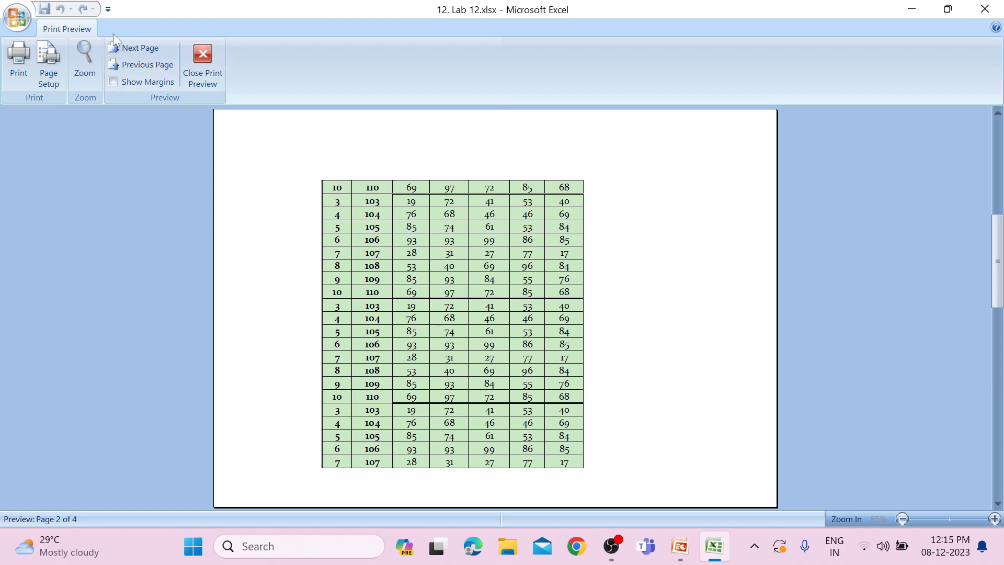
left_click(125, 48)
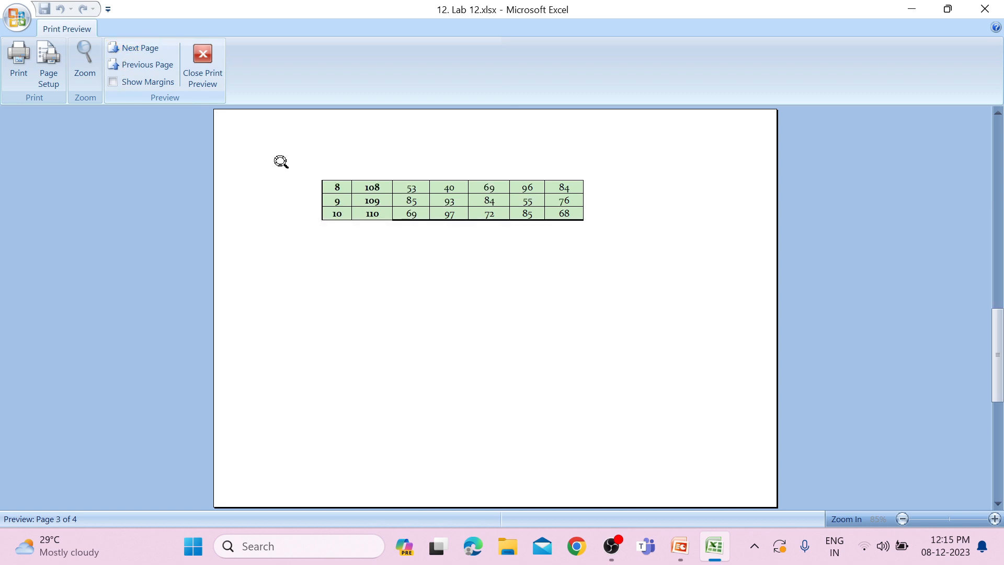
double_click(159, 65)
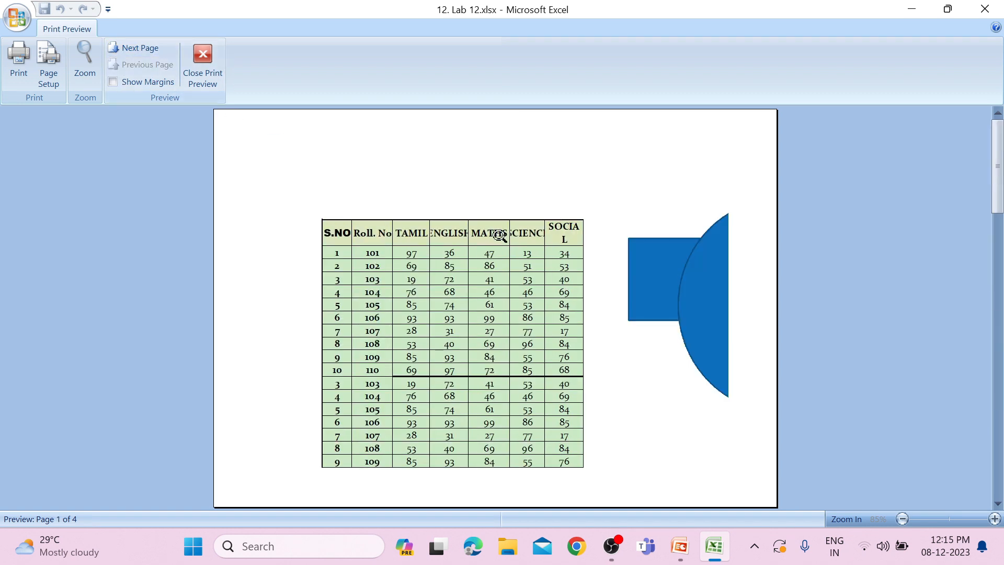
scroll(430, 351, "down", 1)
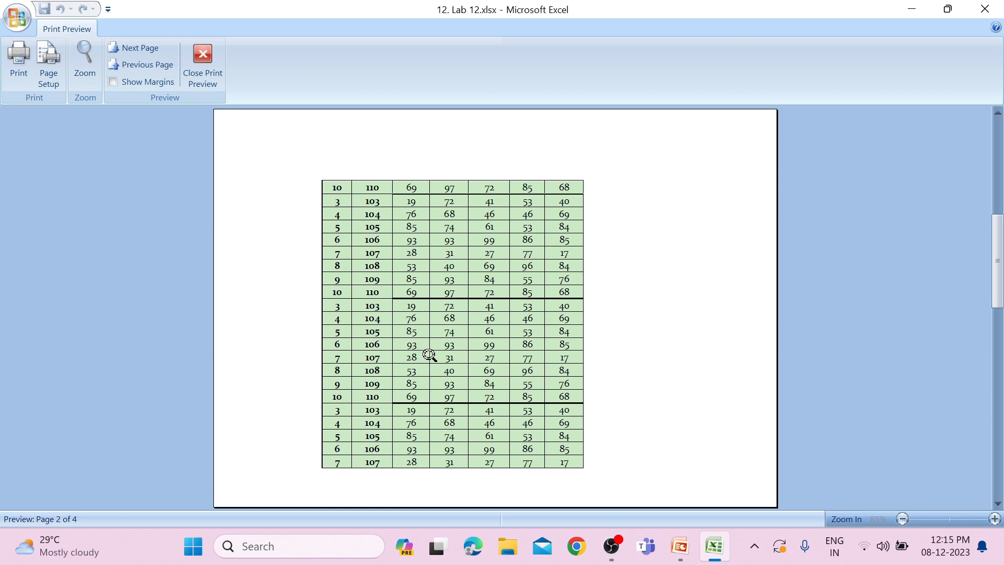
left_click(207, 78)
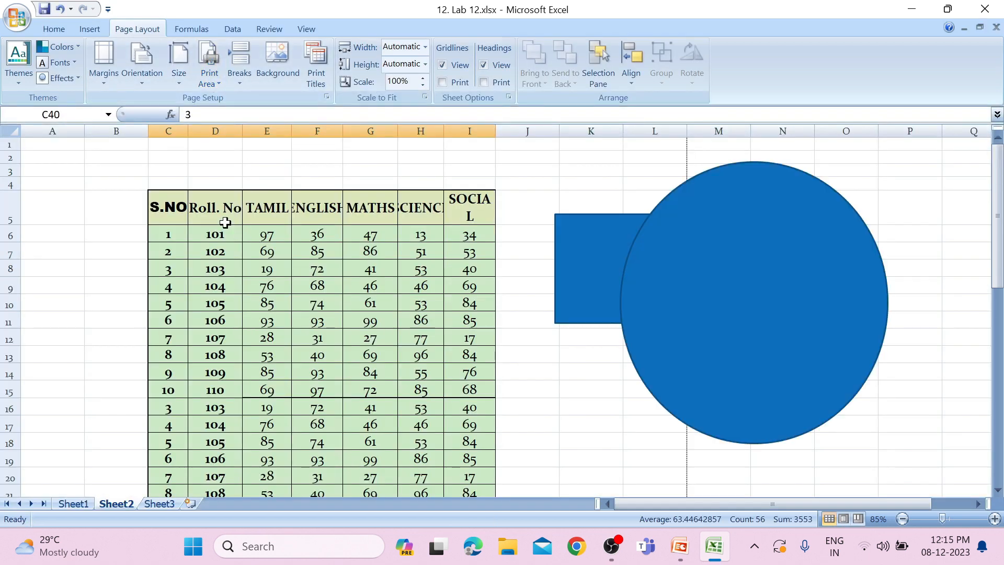
Look through the lengthened marks table and set the print area to C5:I47 in the page setup
scroll(102, 251, "down", 3)
scroll(152, 345, "down", 2)
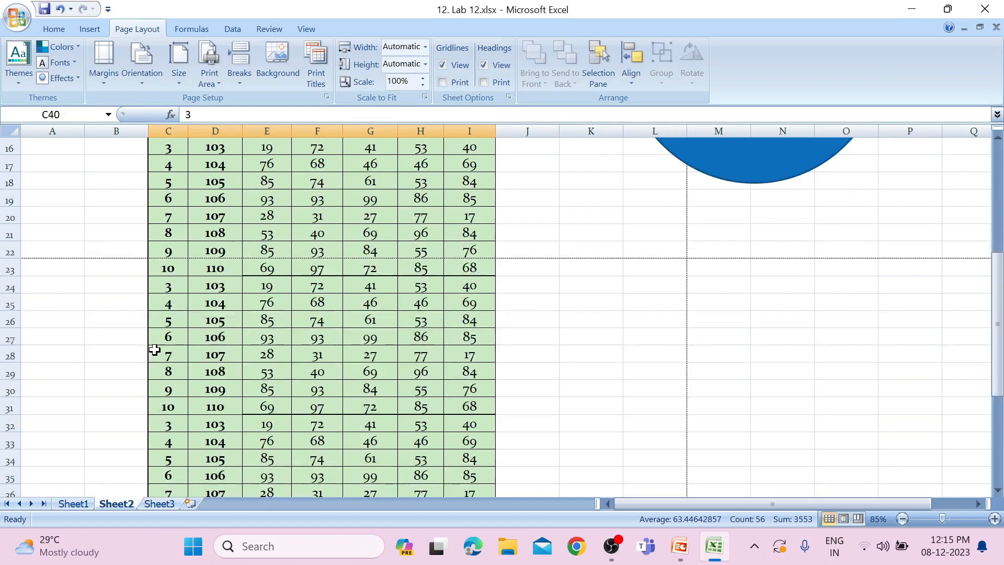
scroll(155, 347, "down", 7)
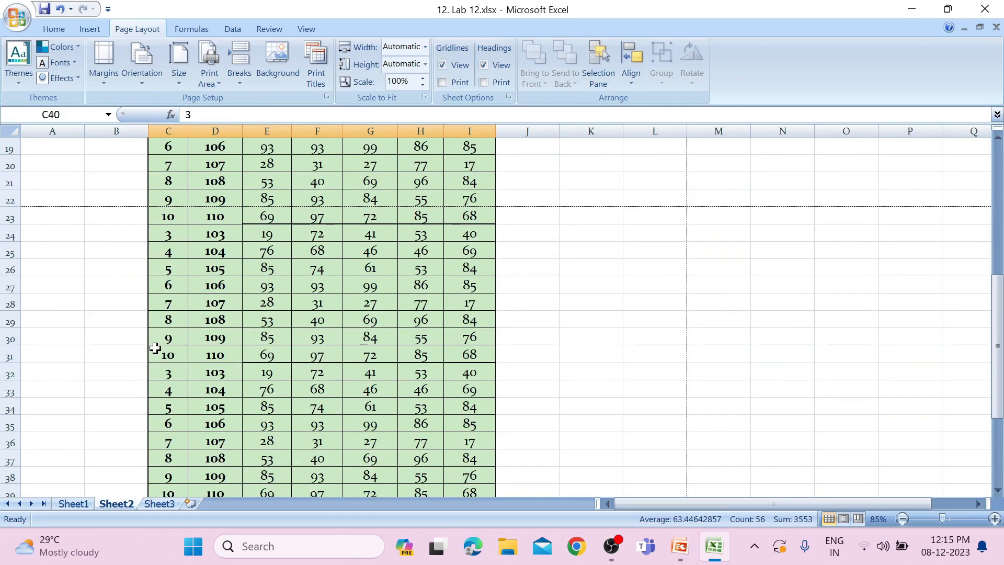
scroll(232, 343, "up", 11)
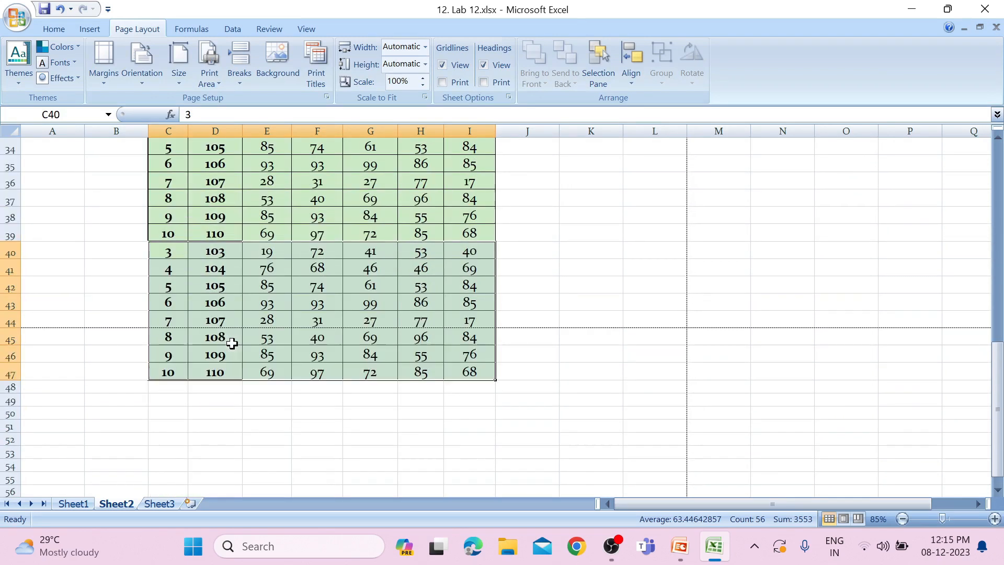
scroll(232, 343, "up", 1)
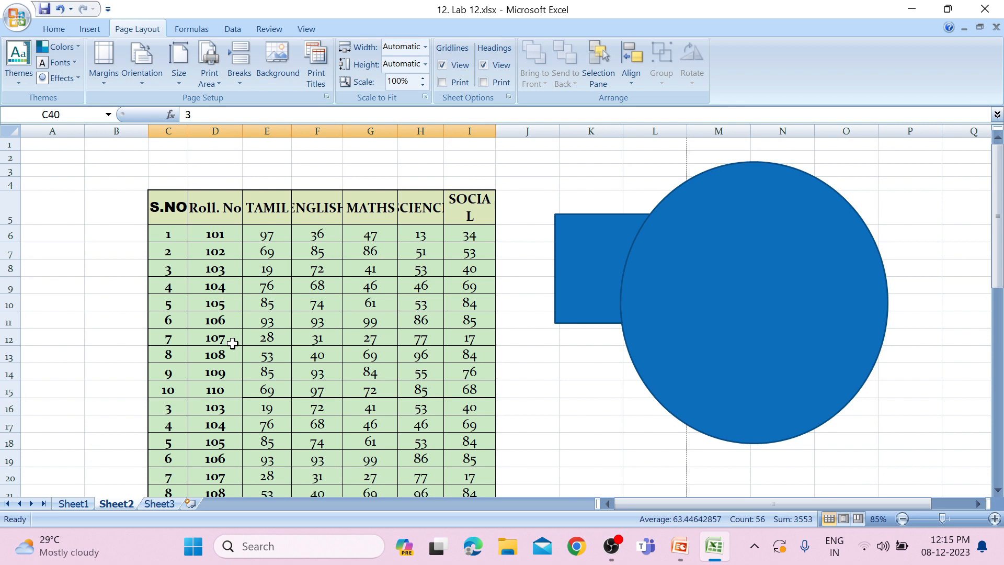
left_click(314, 77)
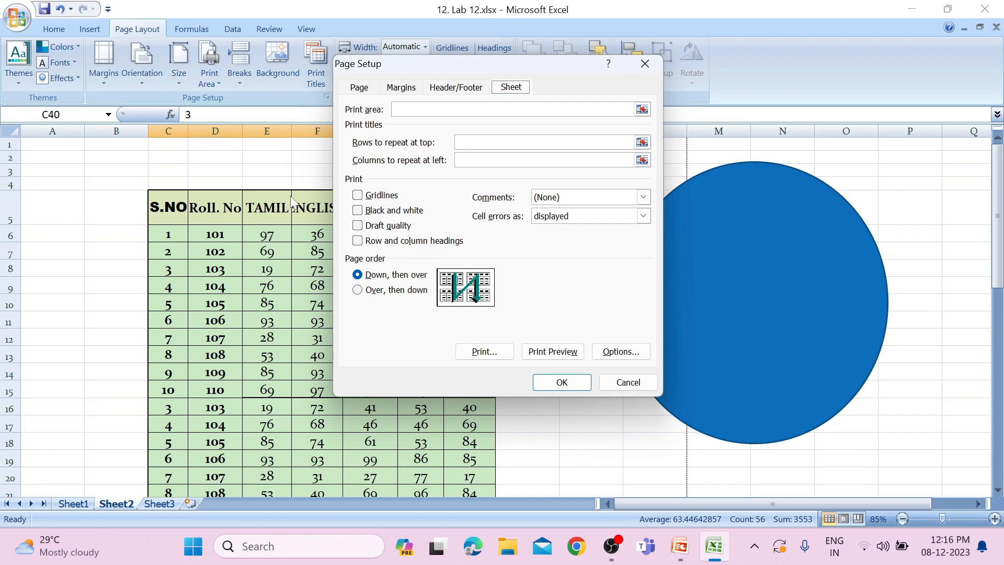
left_click(642, 111)
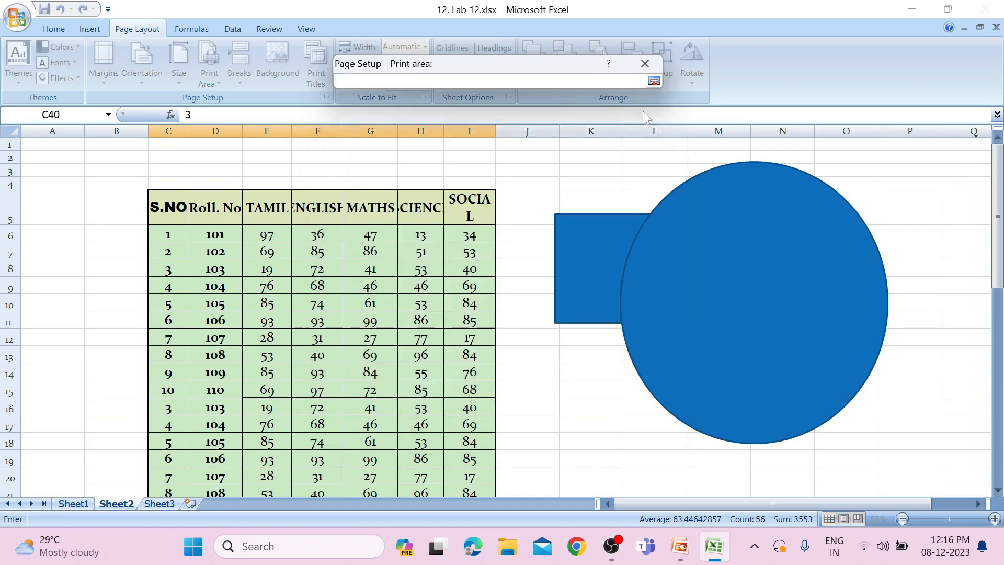
left_click_drag(180, 207, 469, 483)
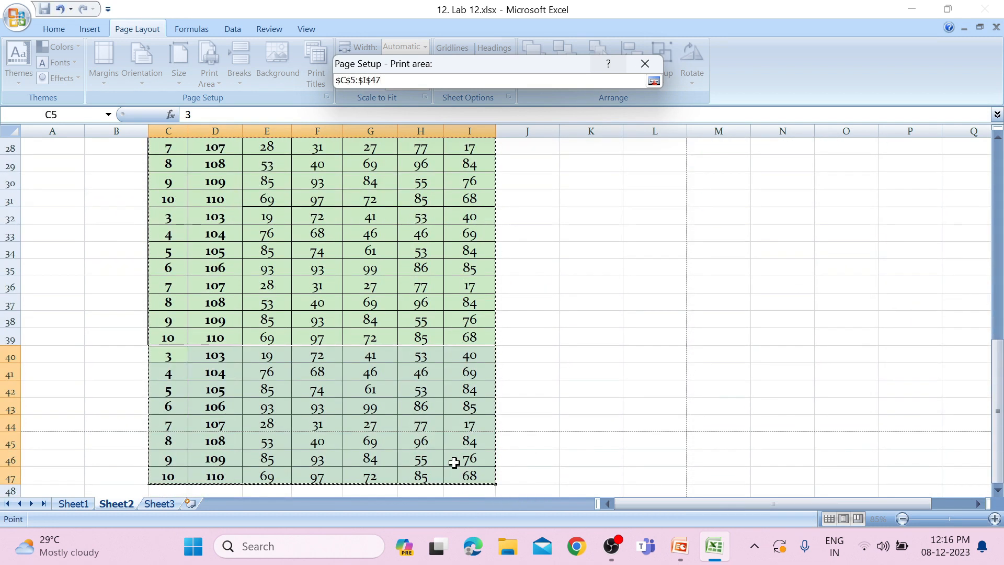
scroll(458, 427, "up", 9)
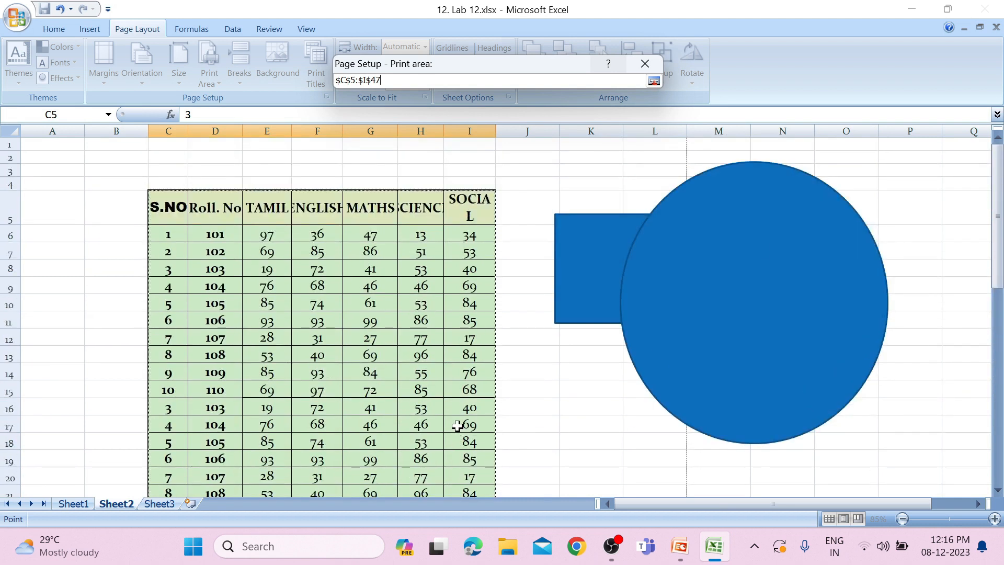
left_click(653, 81)
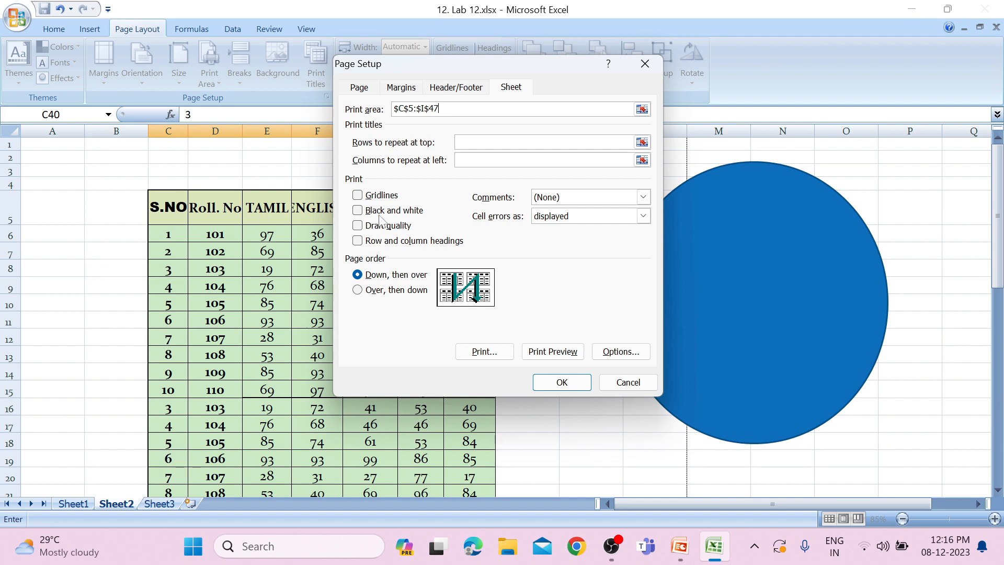
Set row 5 to repeat at the top of every printed page and keep the page order as Down, then over
left_click(642, 142)
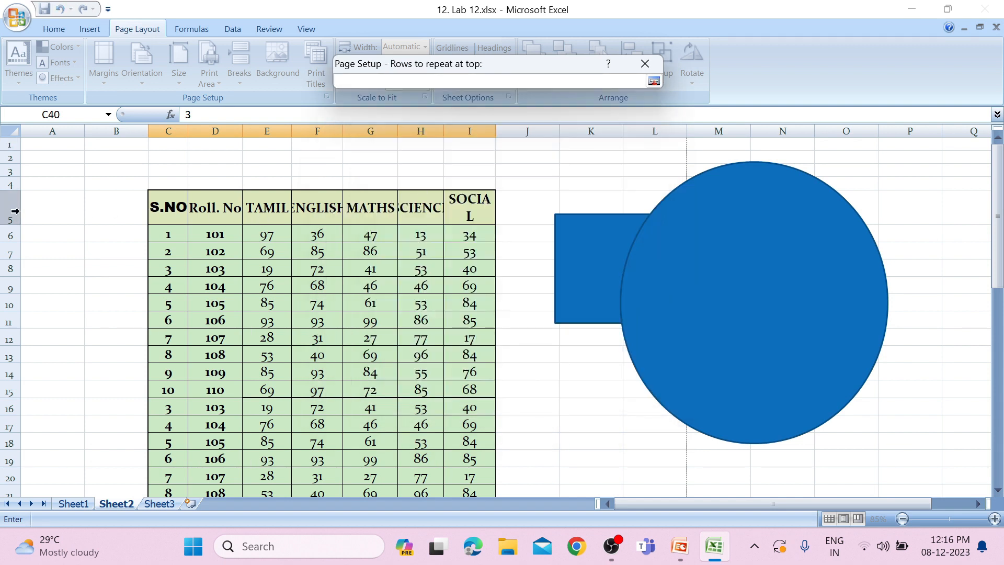
left_click_drag(14, 211, 911, 211)
left_click(653, 81)
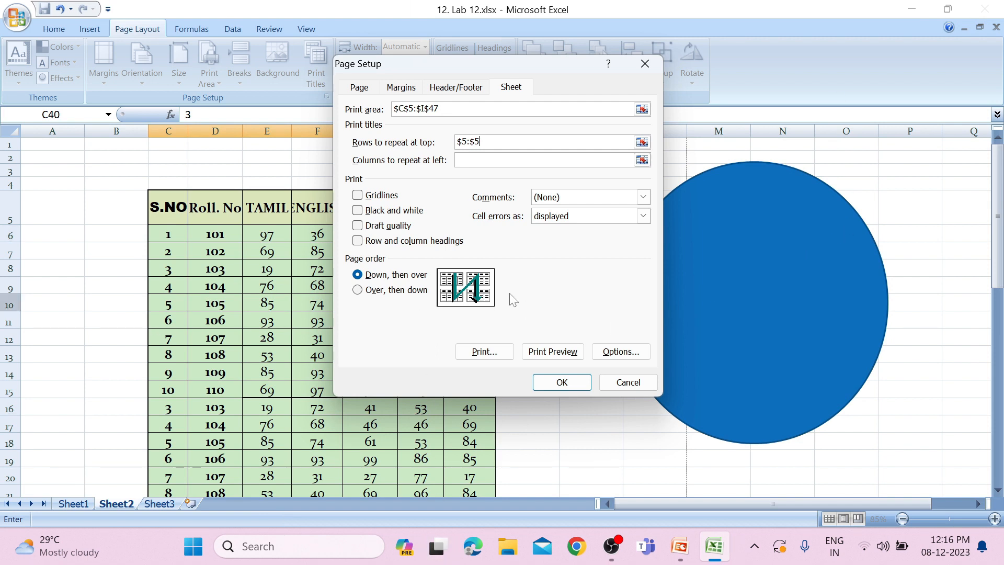
left_click(370, 296)
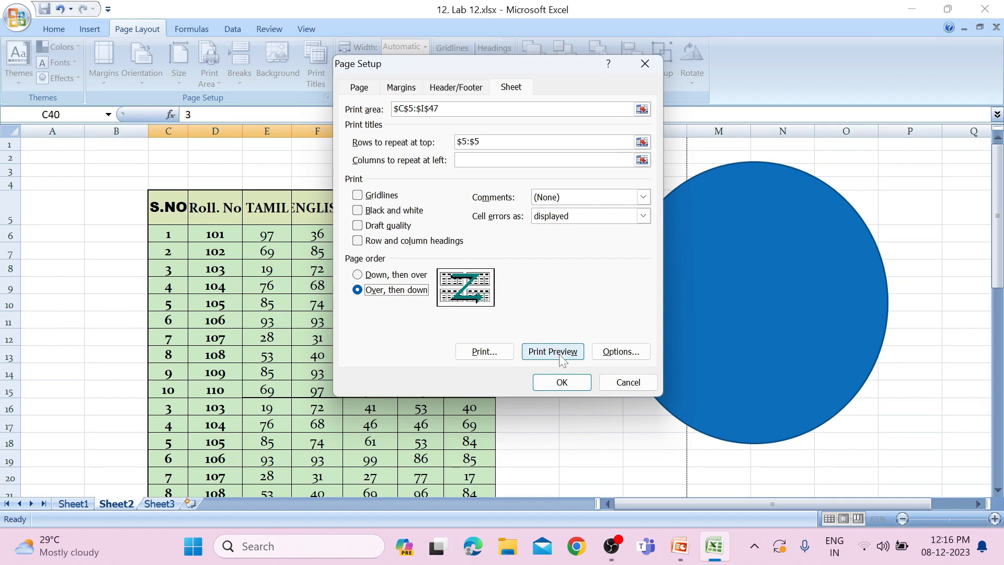
left_click(369, 276)
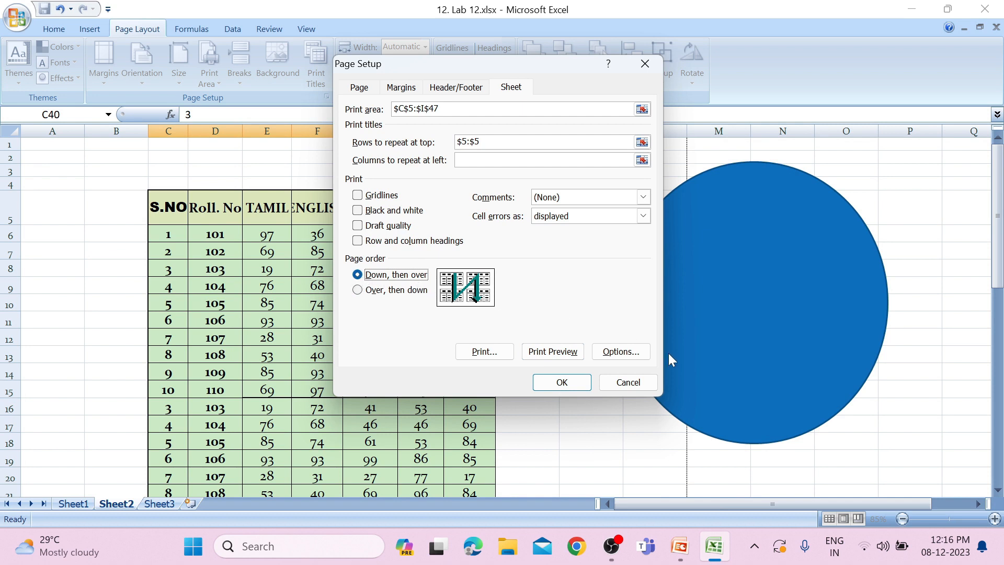
Preview the printout, page forward and back through all its pages to check the repeated header row, and close the preview
left_click(562, 360)
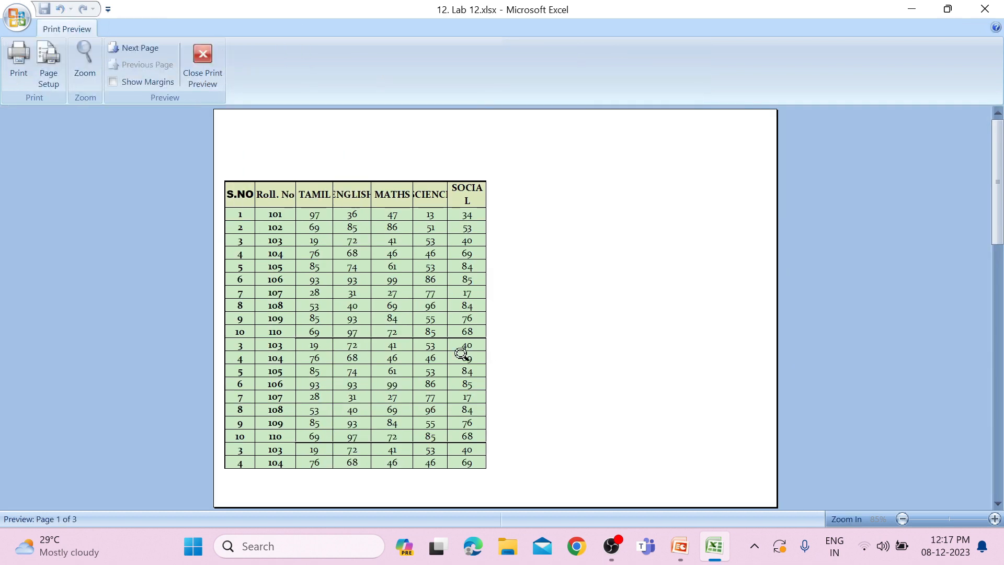
left_click(117, 50)
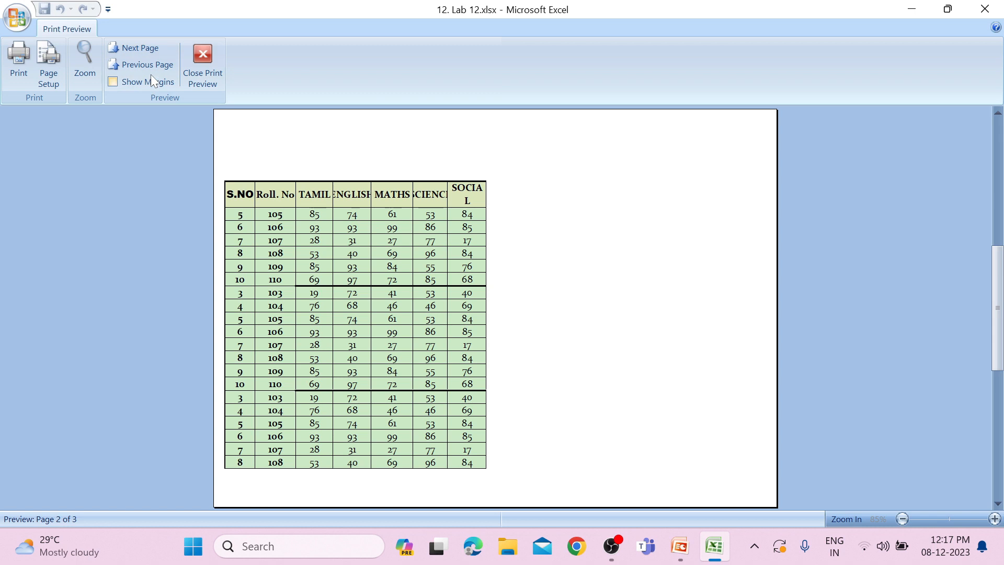
left_click(148, 46)
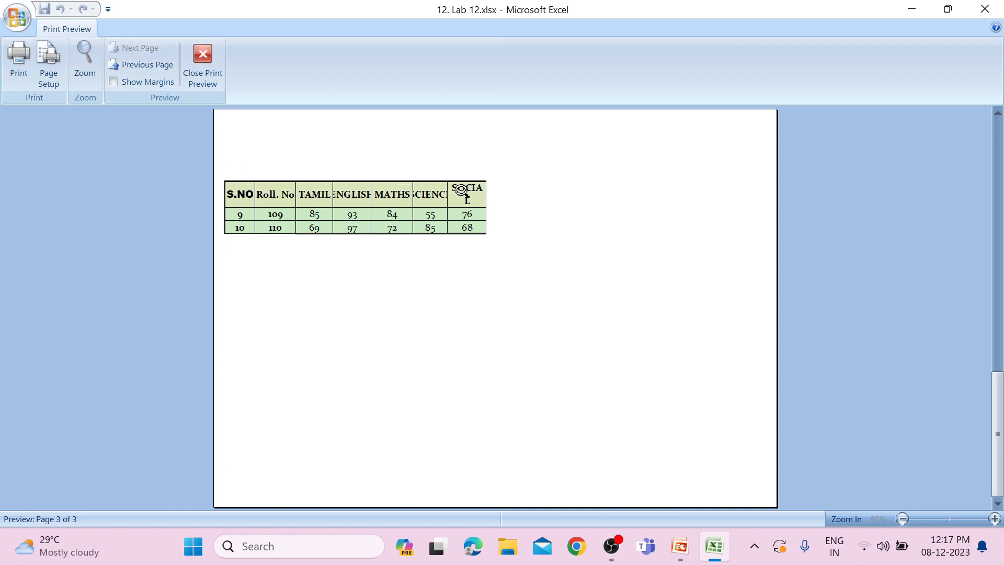
left_click(131, 69)
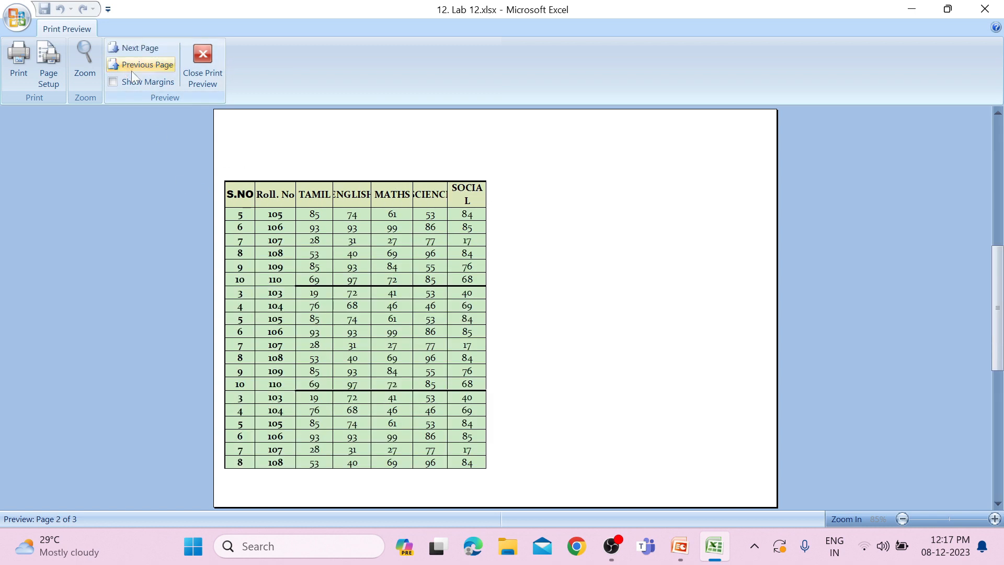
left_click(131, 69)
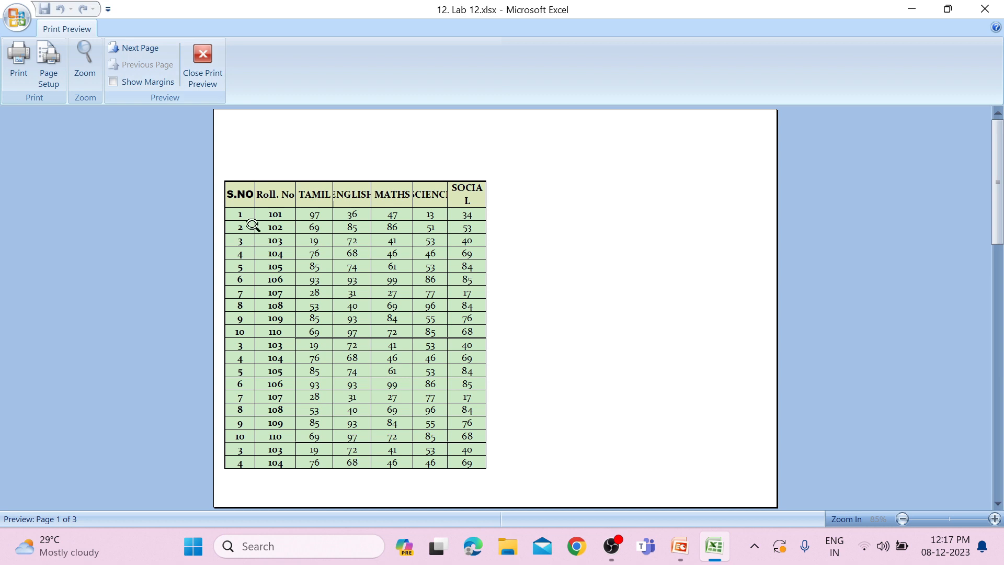
left_click(133, 49)
left_click(132, 50)
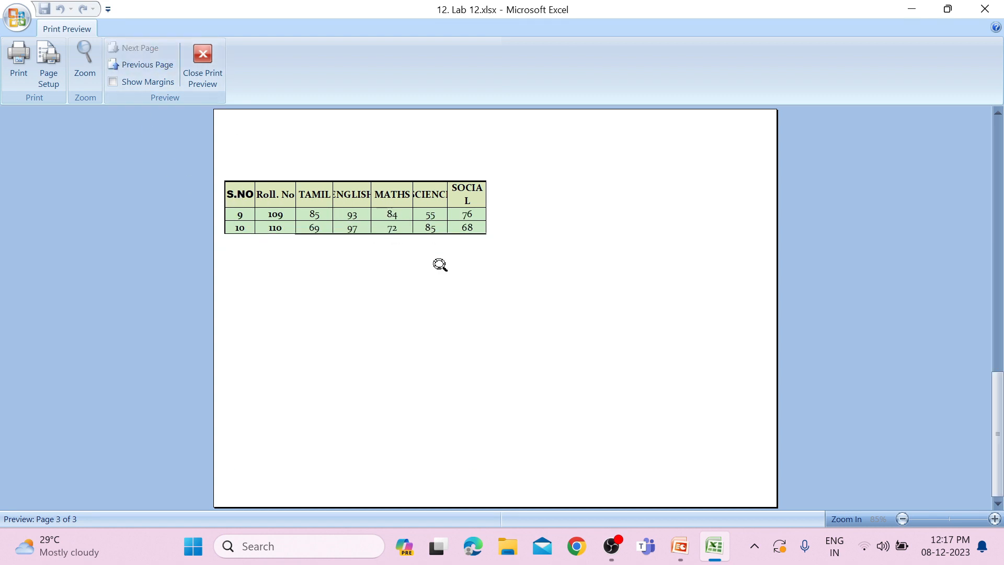
left_click(222, 79)
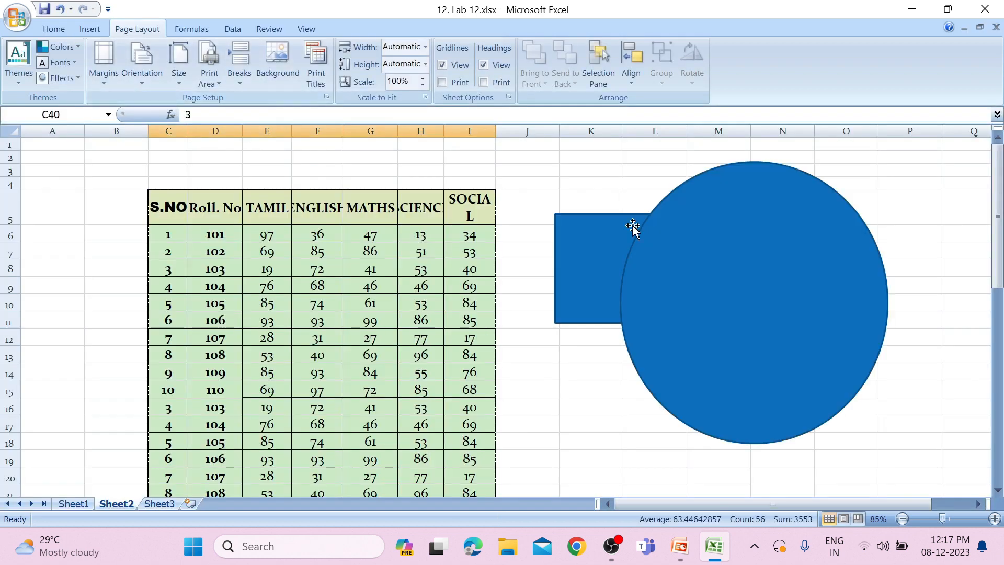
scroll(264, 275, "down", 1)
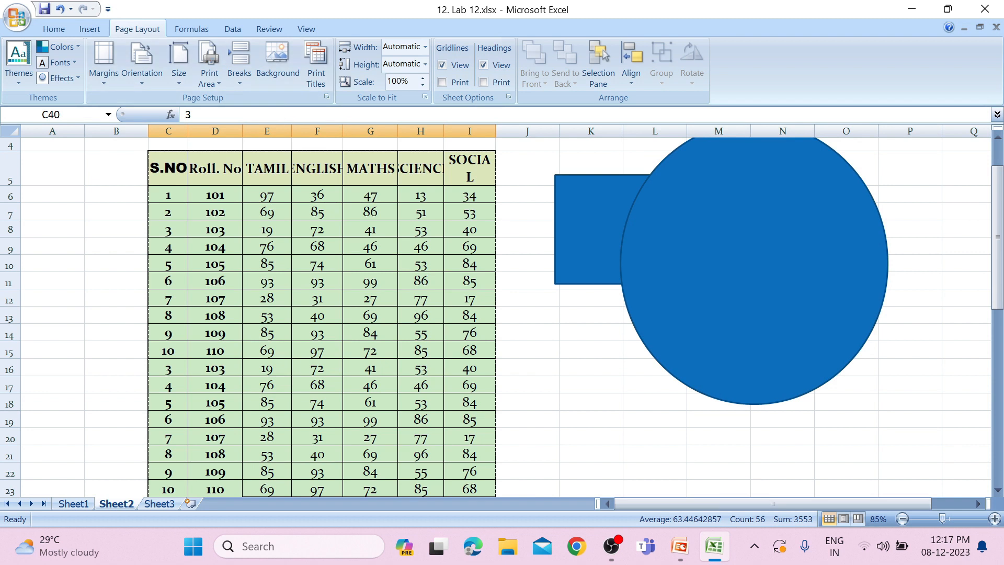
scroll(224, 319, "down", 4)
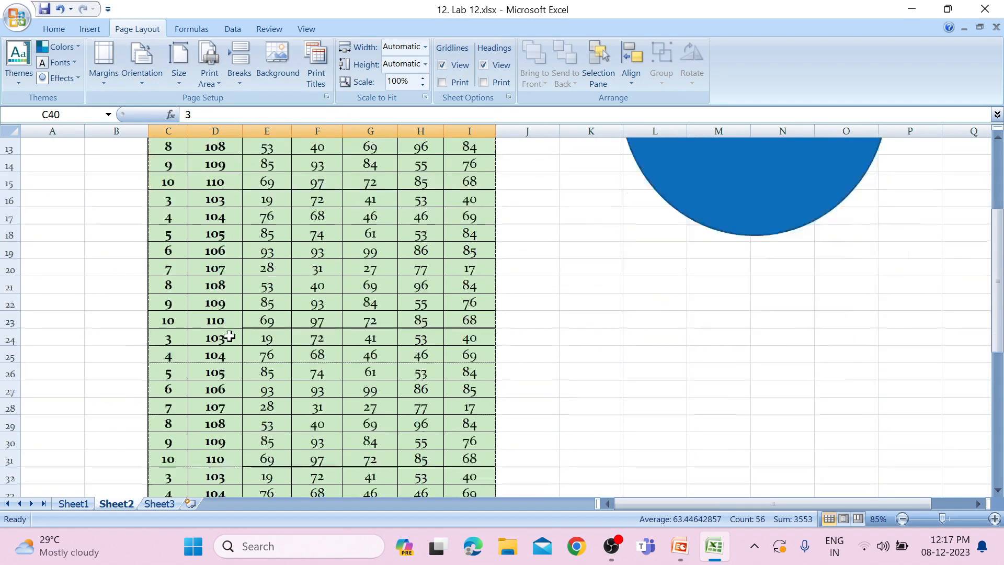
scroll(229, 336, "up", 5)
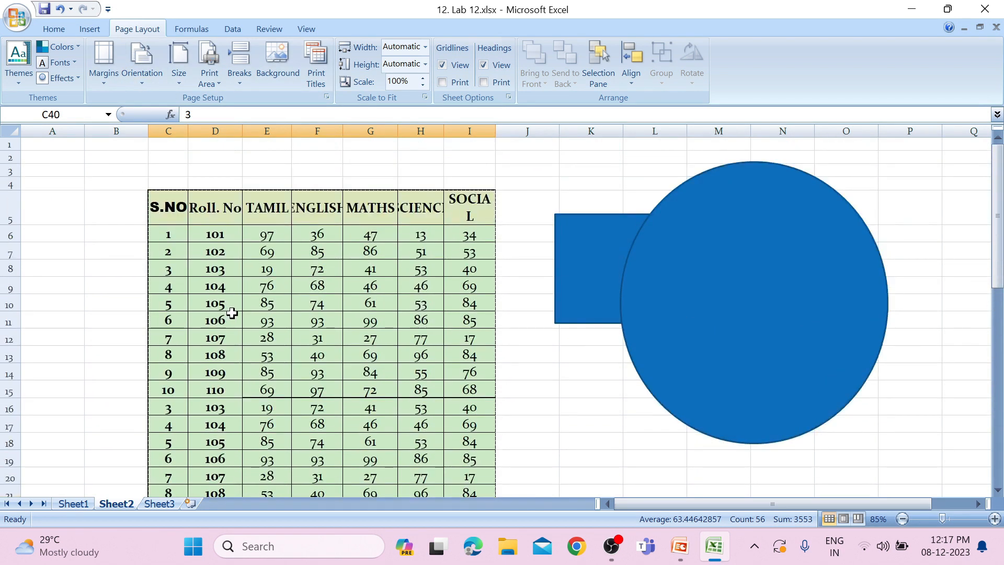
scroll(233, 313, "down", 4)
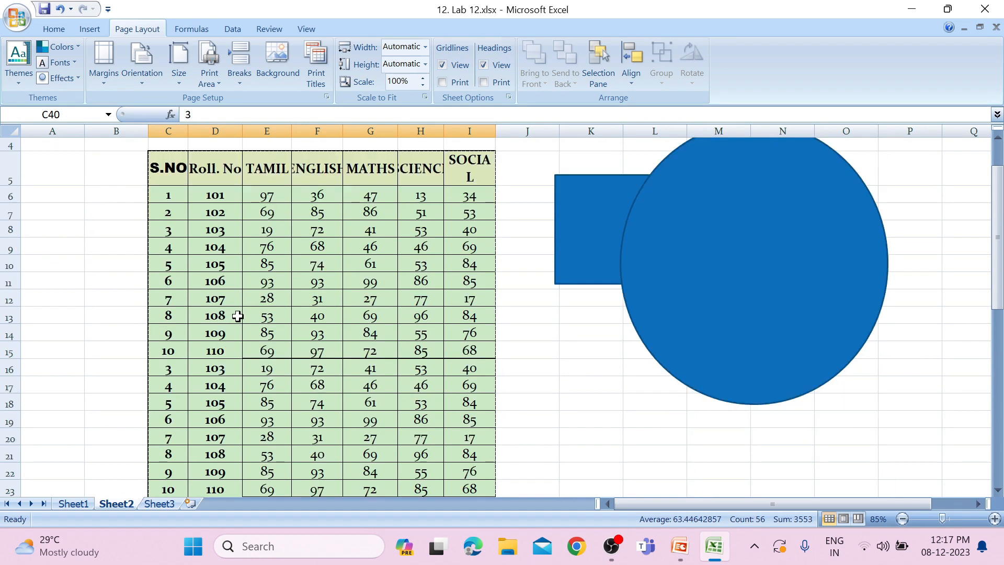
scroll(241, 305, "up", 4)
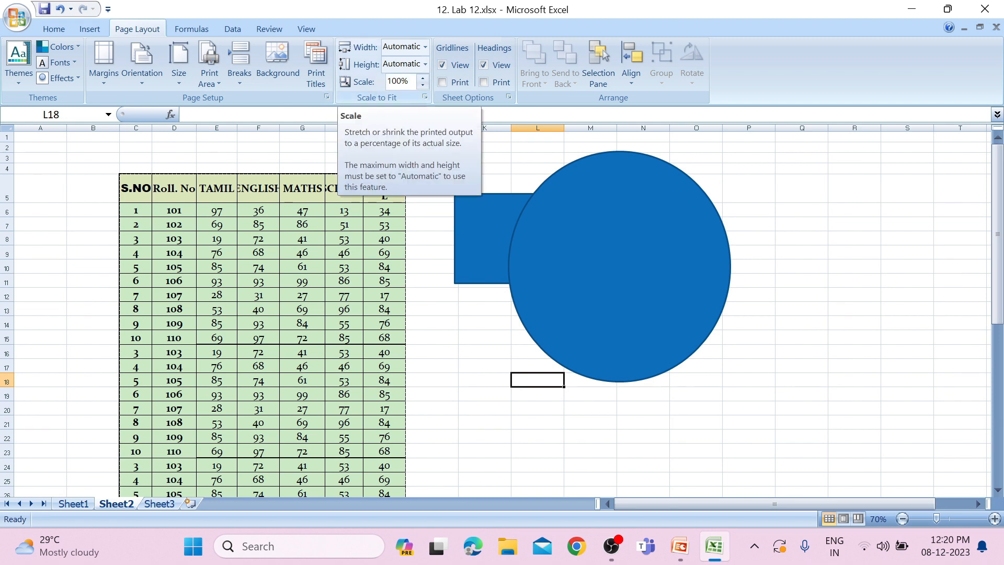
Check the table's size on the page in print preview before rescaling, and close the preview
left_click(17, 17)
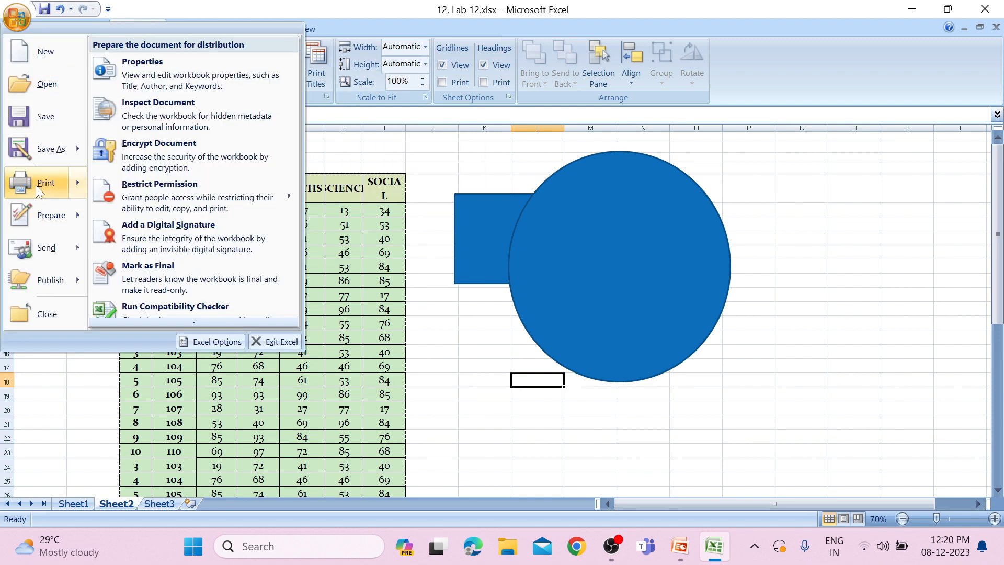
left_click(162, 167)
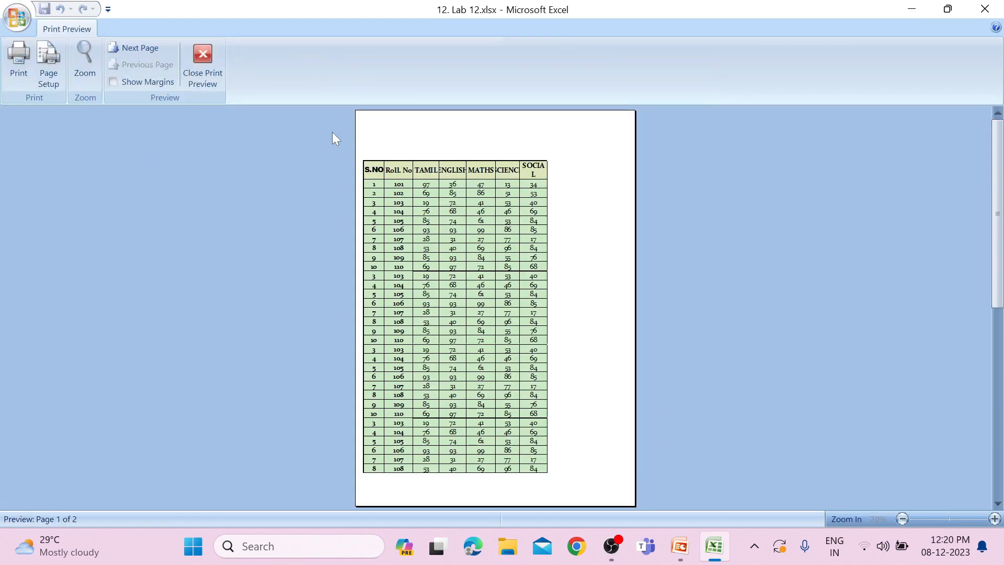
left_click(194, 58)
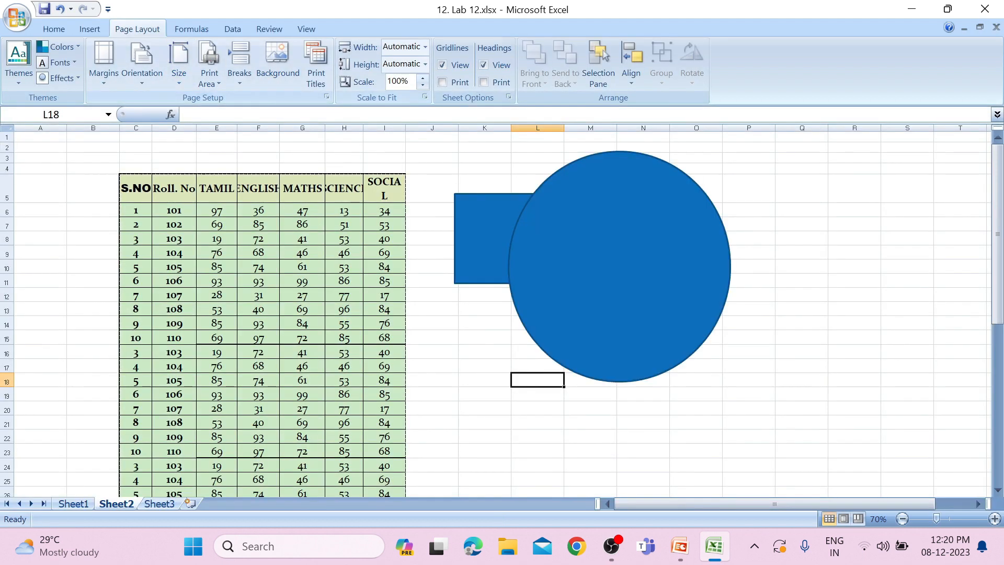
Set the print scale of the sheet to 40%
left_click(411, 85)
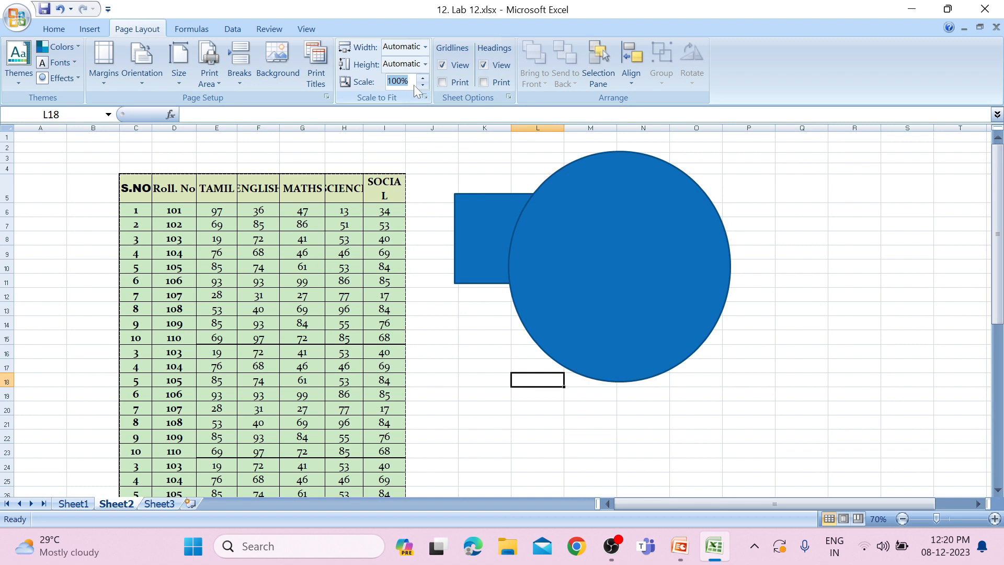
type("40")
left_click(465, 265)
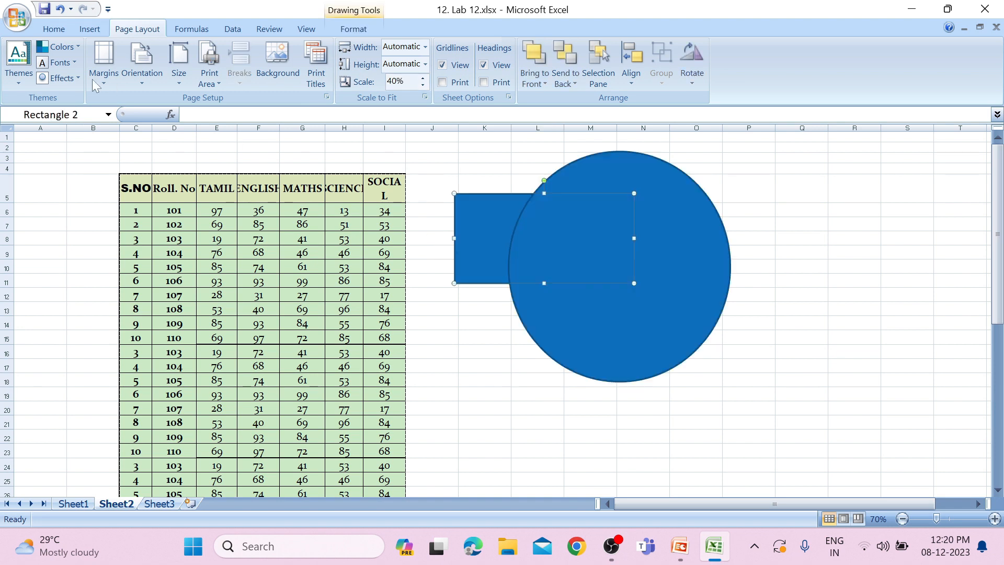
Check the reduced printout of the marks table in print preview and return to the worksheet
left_click(17, 17)
mouse_move(59, 184)
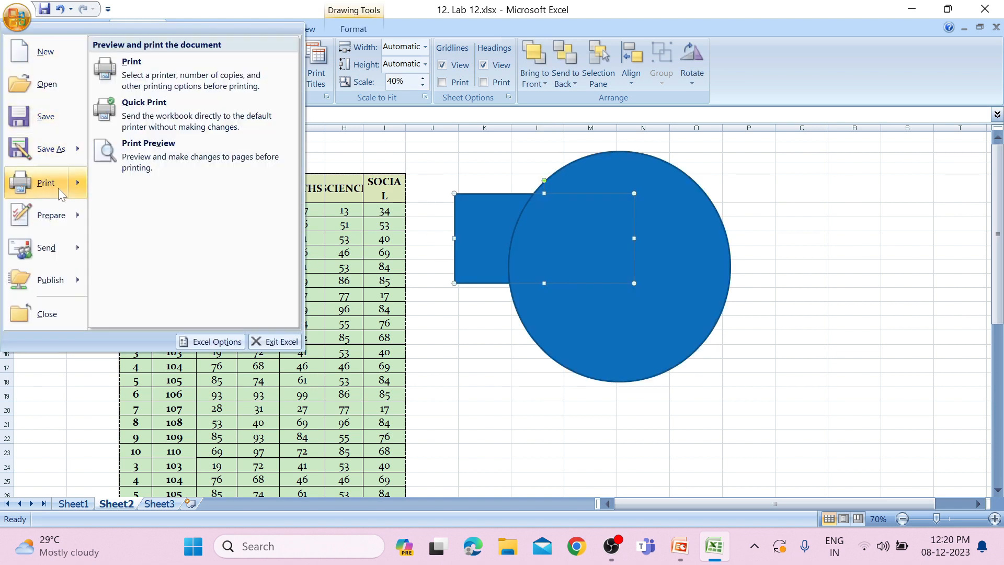
left_click(176, 155)
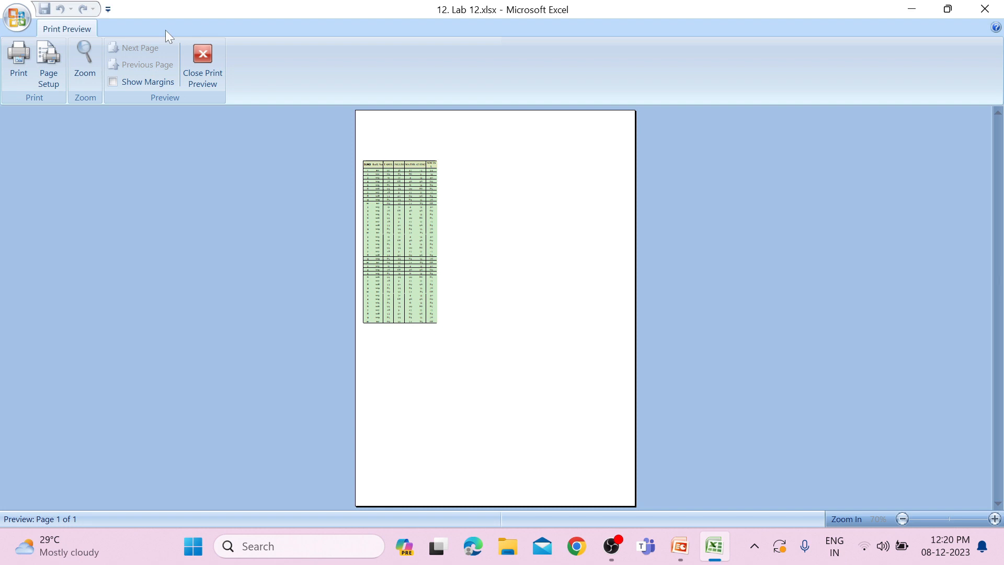
left_click(203, 66)
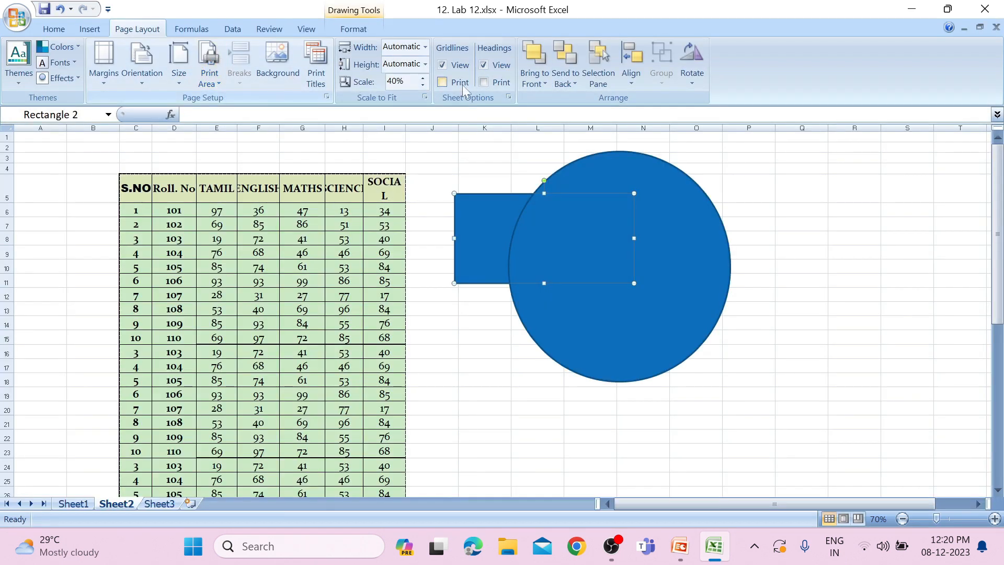
Set the printout's scale-to-fit width to 6 pages
left_click(425, 48)
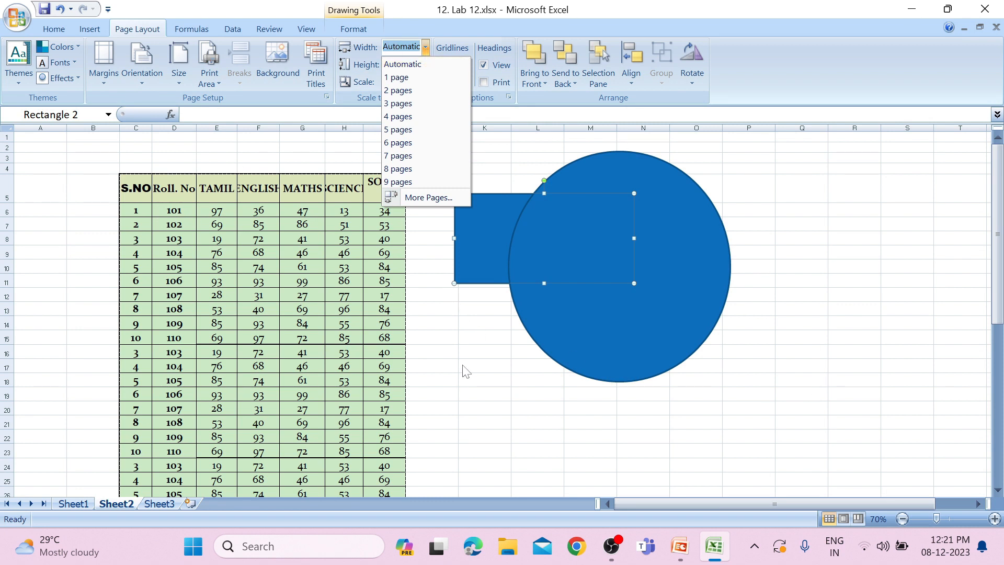
left_click(440, 142)
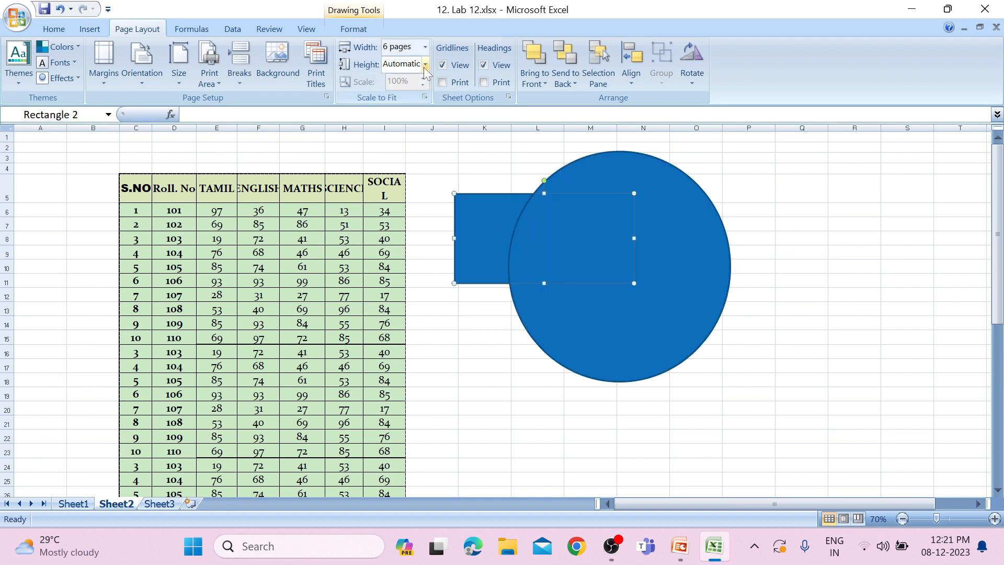
Set the printout's scale-to-fit height to 6 pages
left_click(425, 65)
left_click(422, 157)
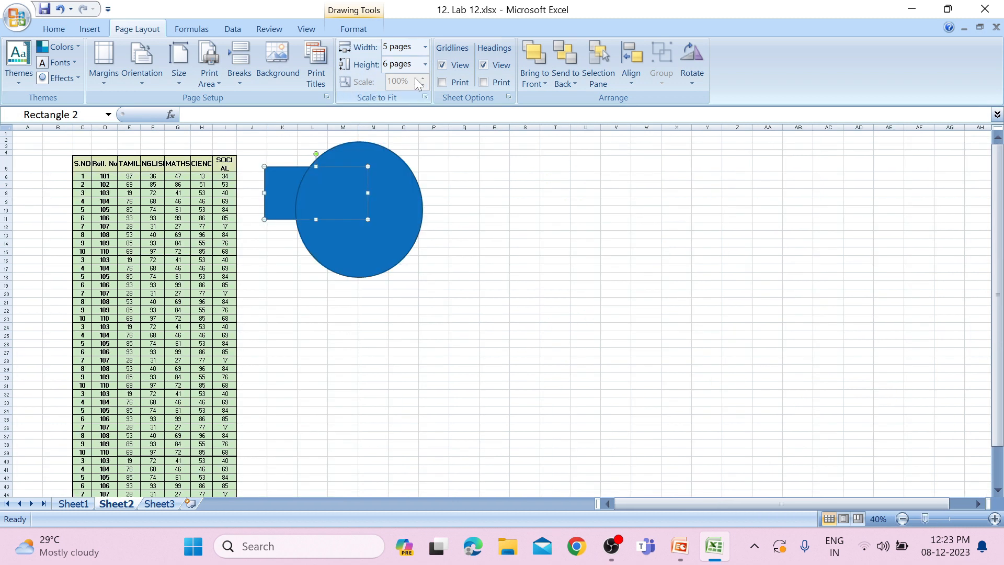
Return the printout's scale-to-fit width and height to Automatic
left_click(425, 46)
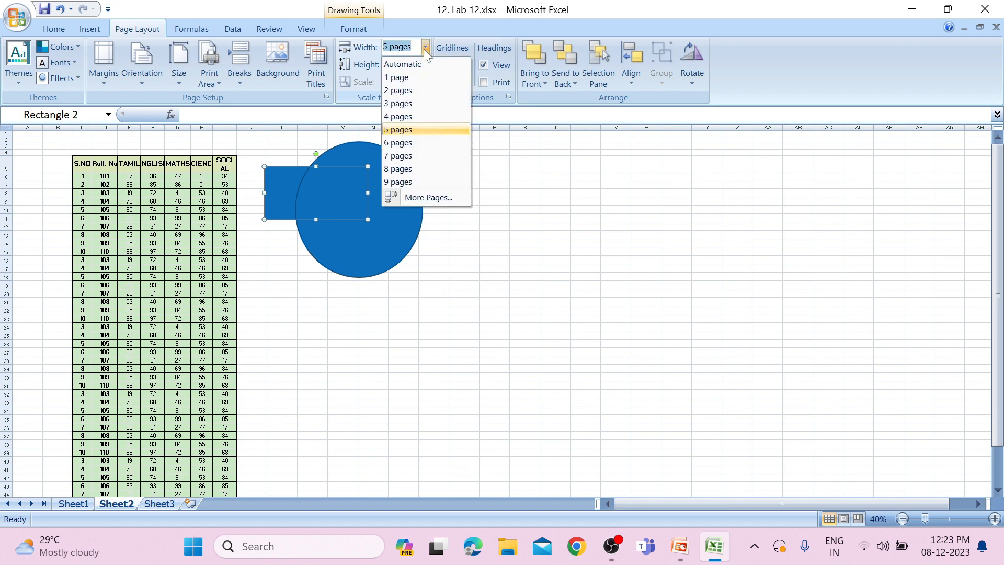
left_click(420, 66)
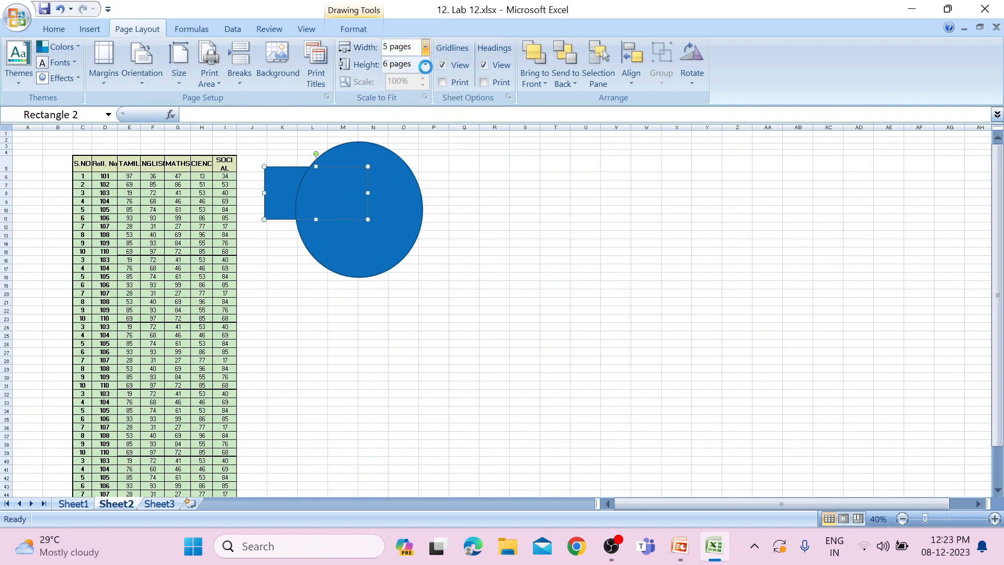
left_click(425, 67)
left_click(417, 77)
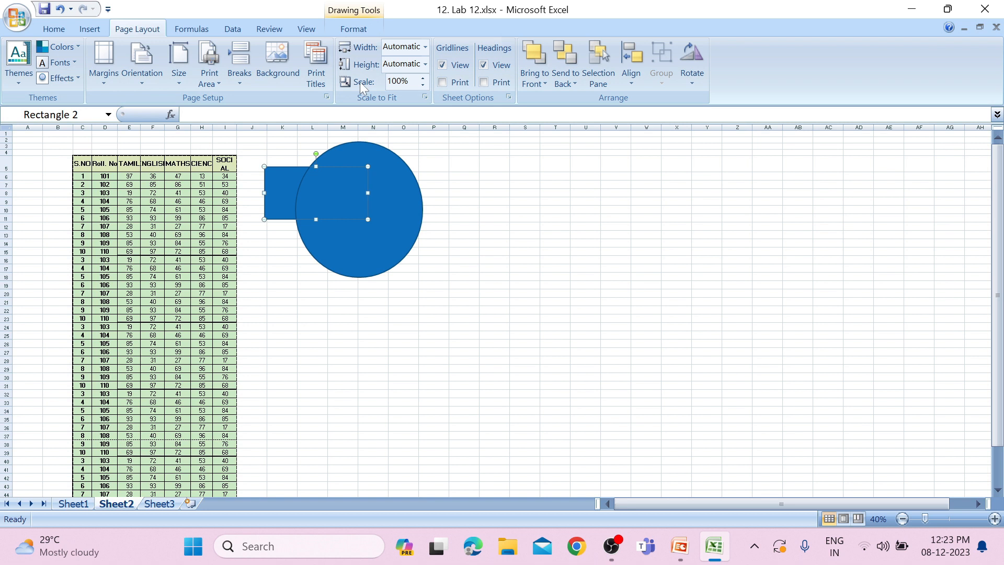
left_click(19, 17)
left_click(419, 163)
key("Escape")
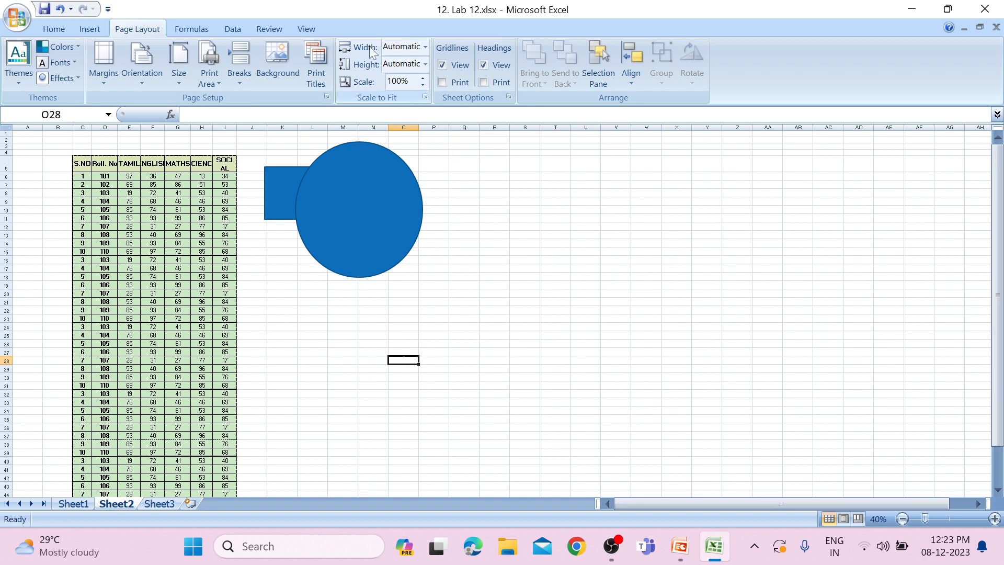
Open the additional page-width choices in Page Setup to view the scaling options, and close them without changes
left_click(426, 47)
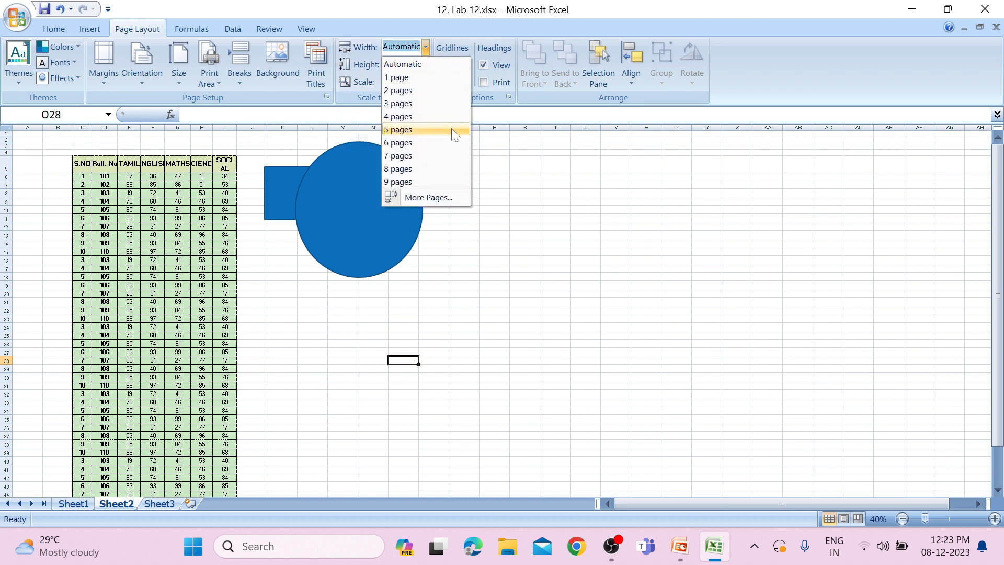
left_click(439, 202)
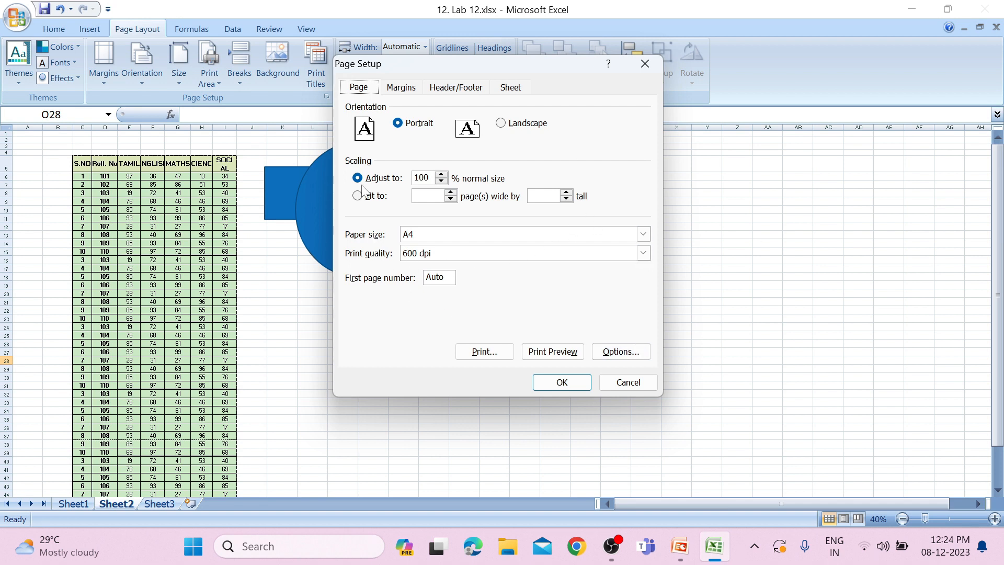
left_click(641, 64)
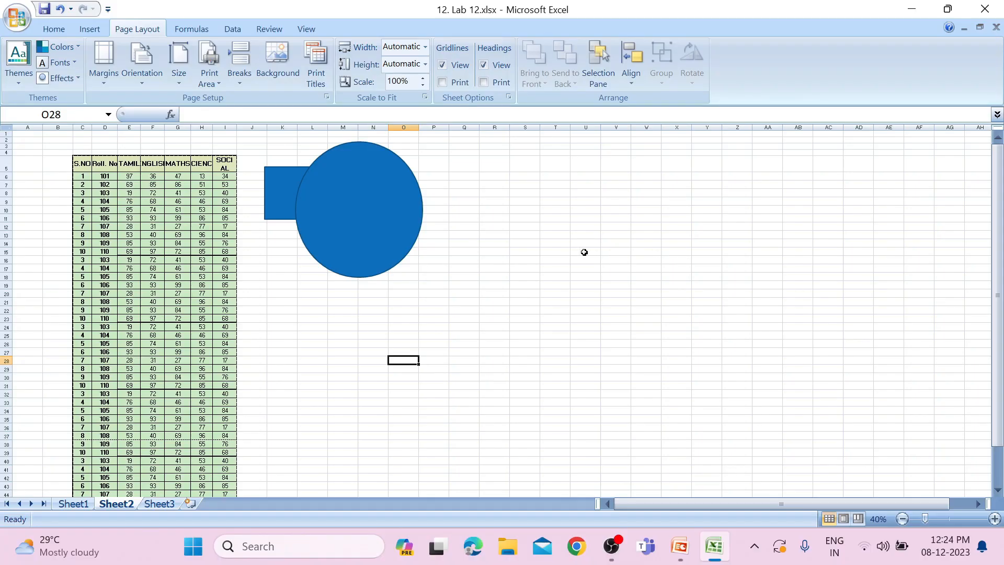
Hide the worksheet's gridlines and show them again, and do the same with the row and column headings
scroll(584, 252, "up", 2, "ctrl")
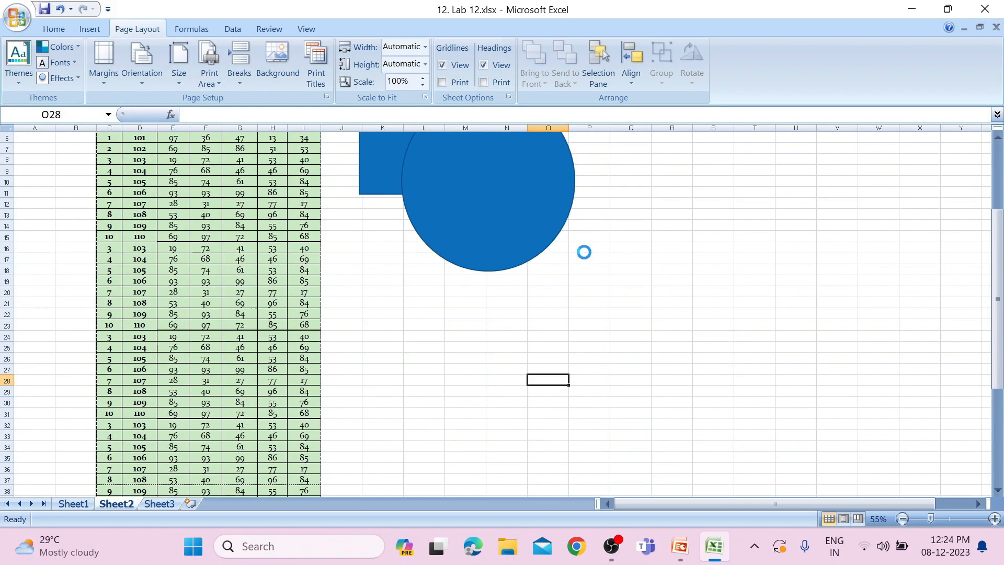
scroll(584, 252, "down", 1)
scroll(584, 252, "up", 3)
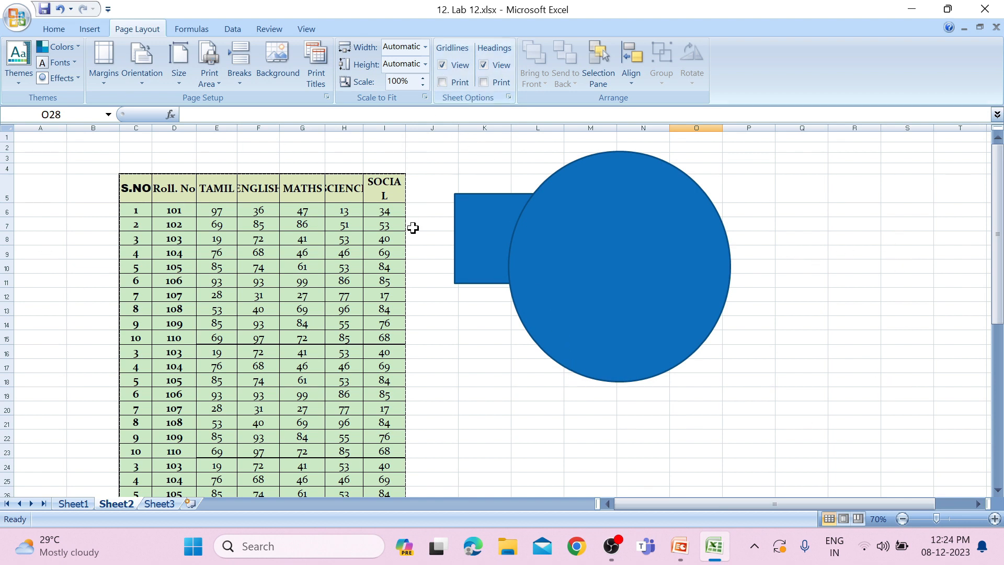
left_click(442, 67)
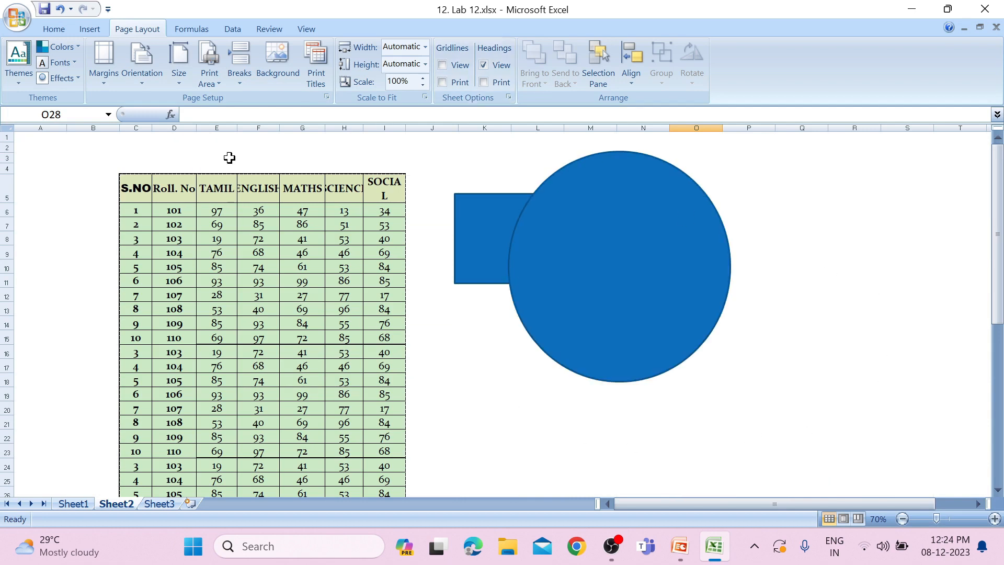
left_click(443, 66)
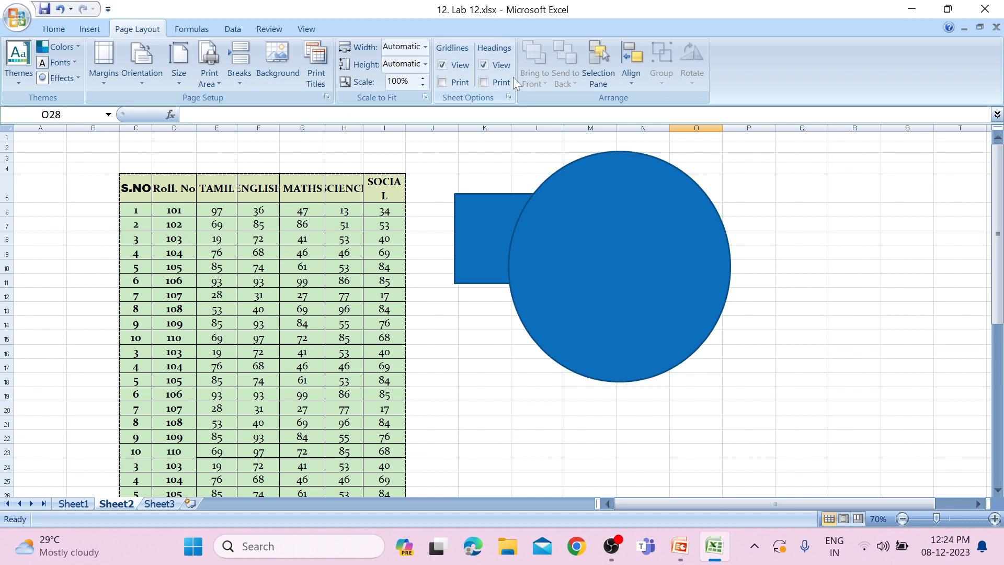
left_click(484, 66)
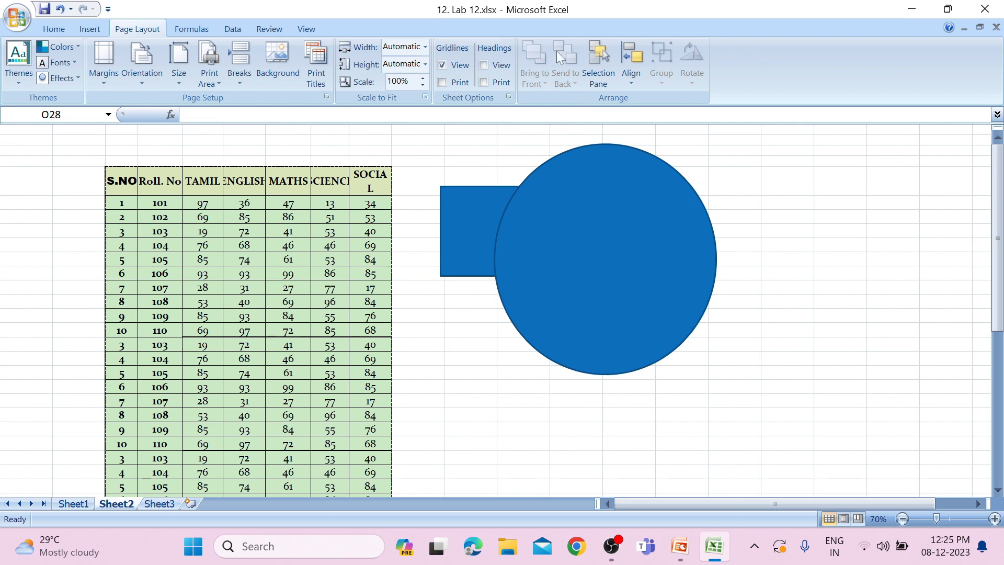
left_click(485, 65)
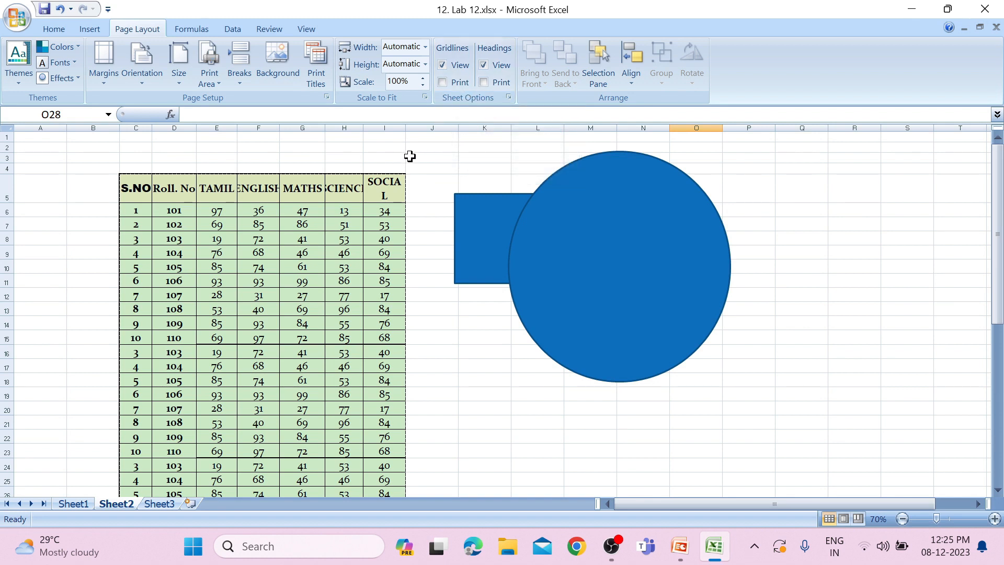
Turn on gridline printing for the sheet, checking the marks table in print preview before and after
key("ctrl+F2")
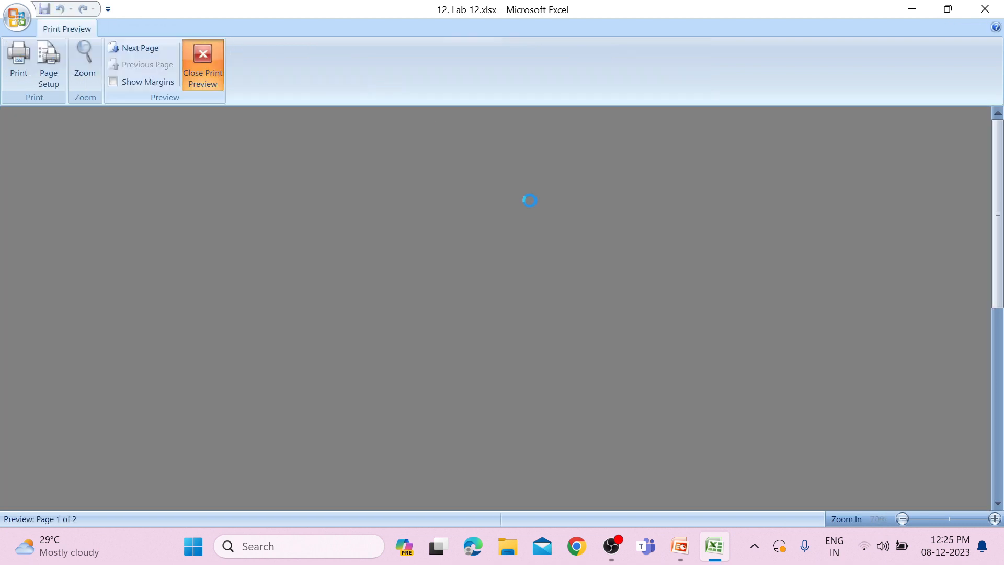
key("Escape")
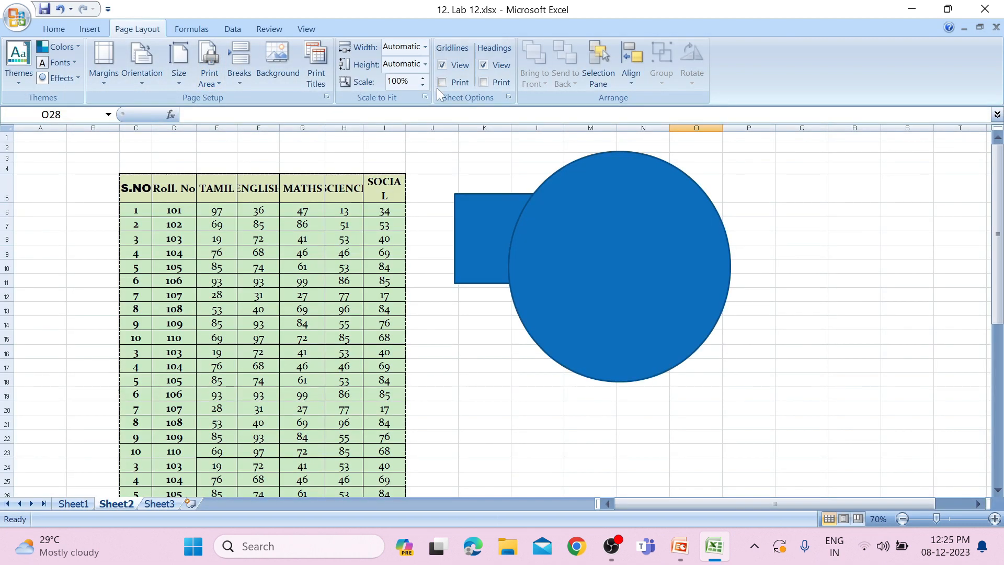
left_click(442, 82)
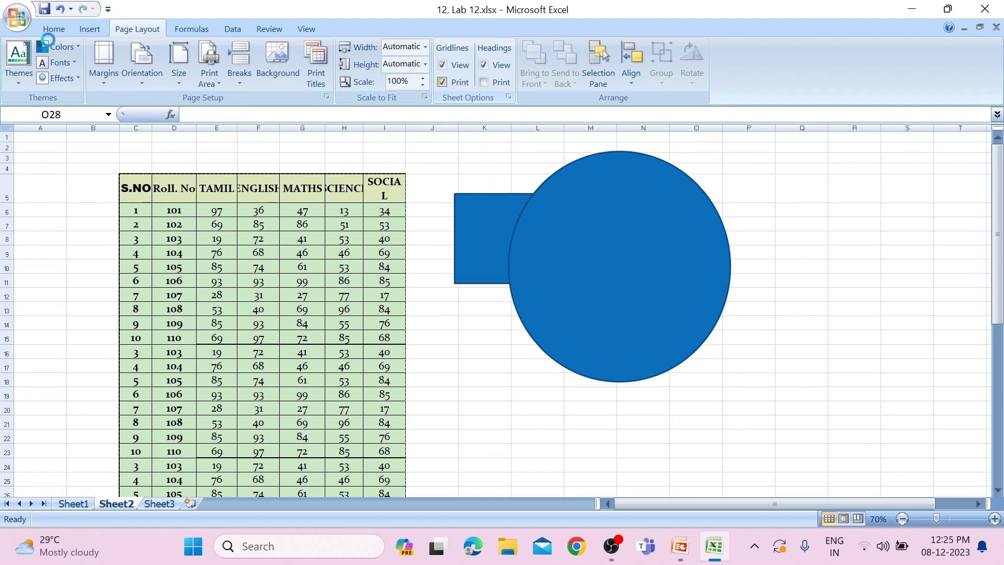
left_click(18, 17)
mouse_move(42, 183)
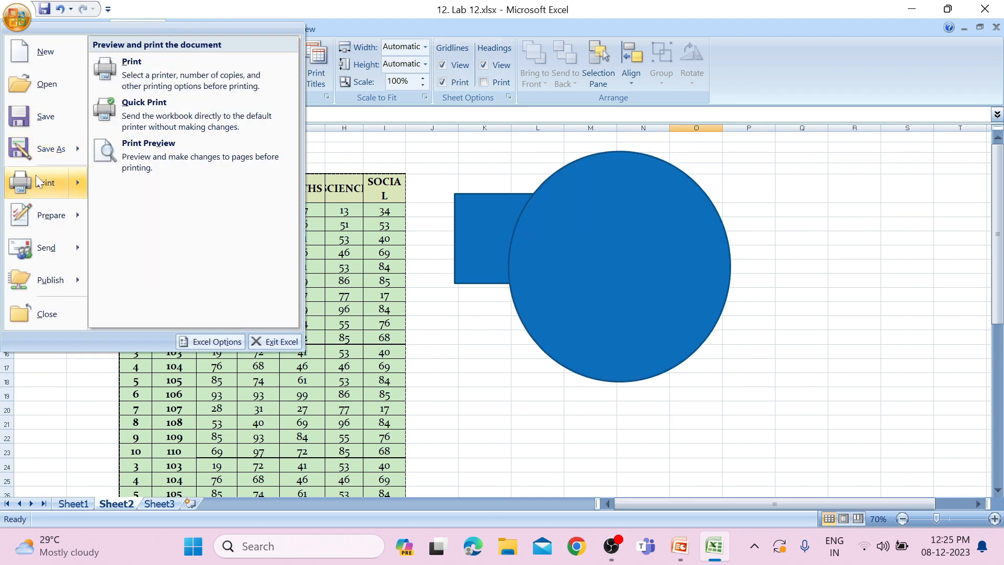
left_click(140, 154)
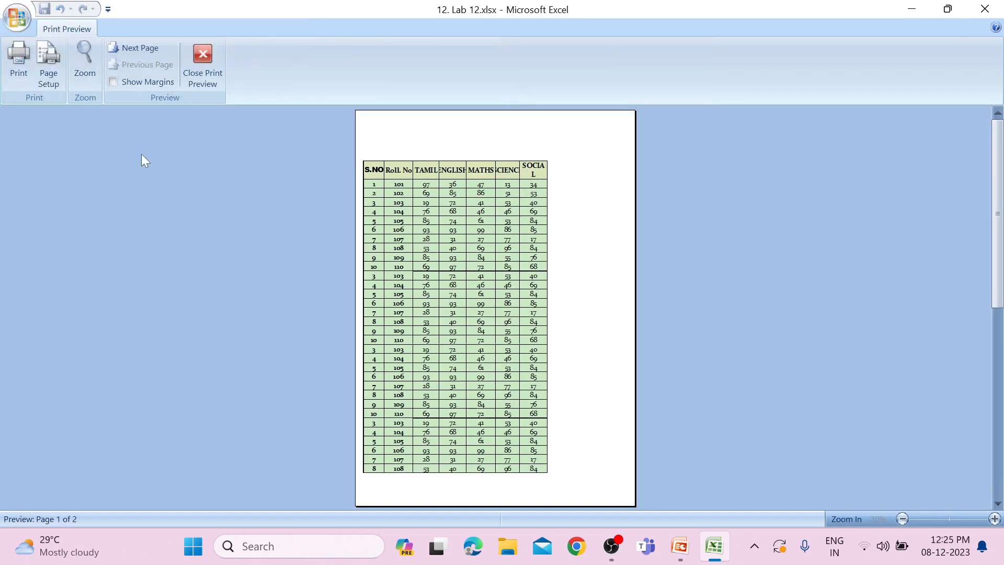
left_click(205, 76)
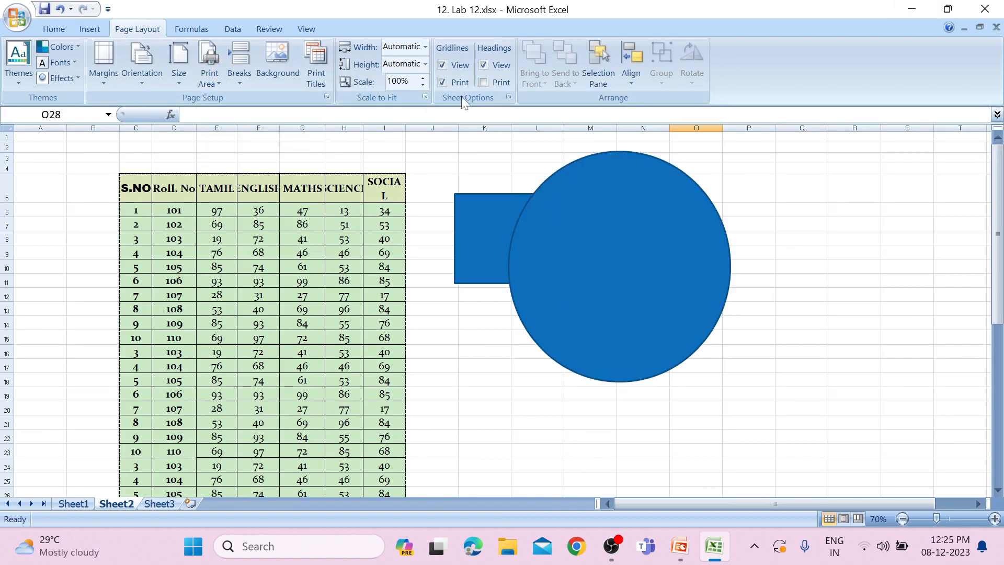
Turn on printing of the row and column headings, and switch printing of gridlines and headings back off
left_click(488, 86)
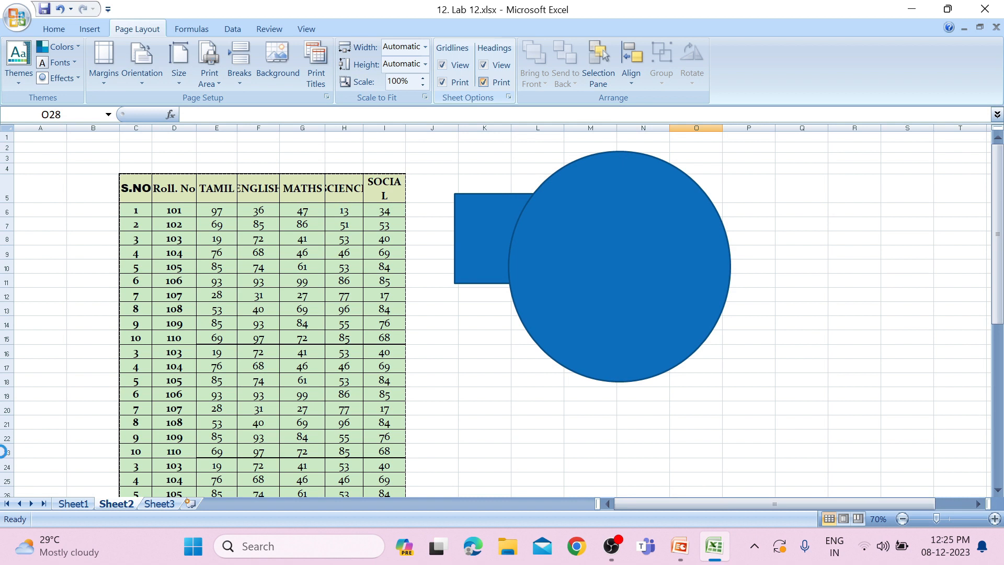
left_click(442, 83)
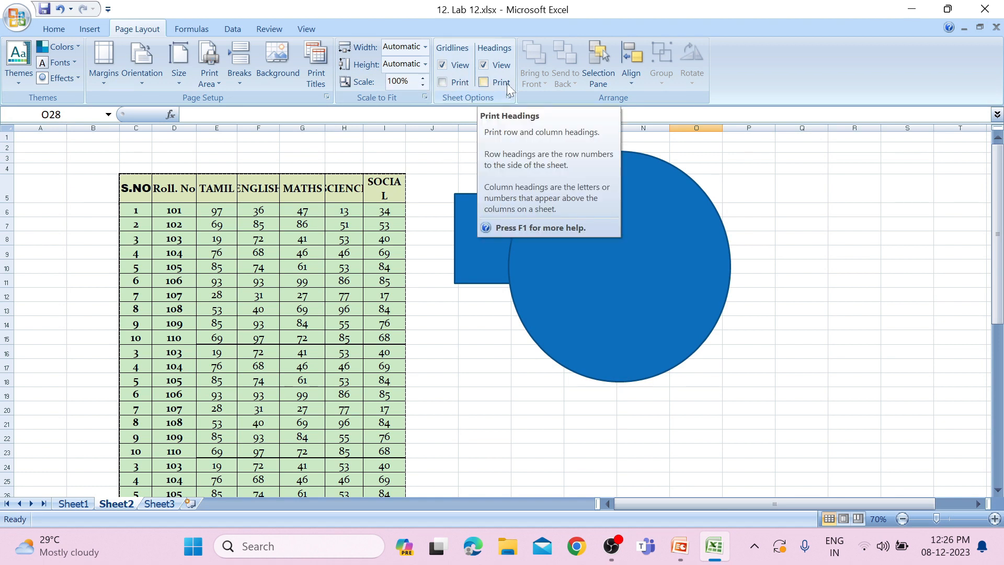
key("alt+Tab")
left_click(480, 97)
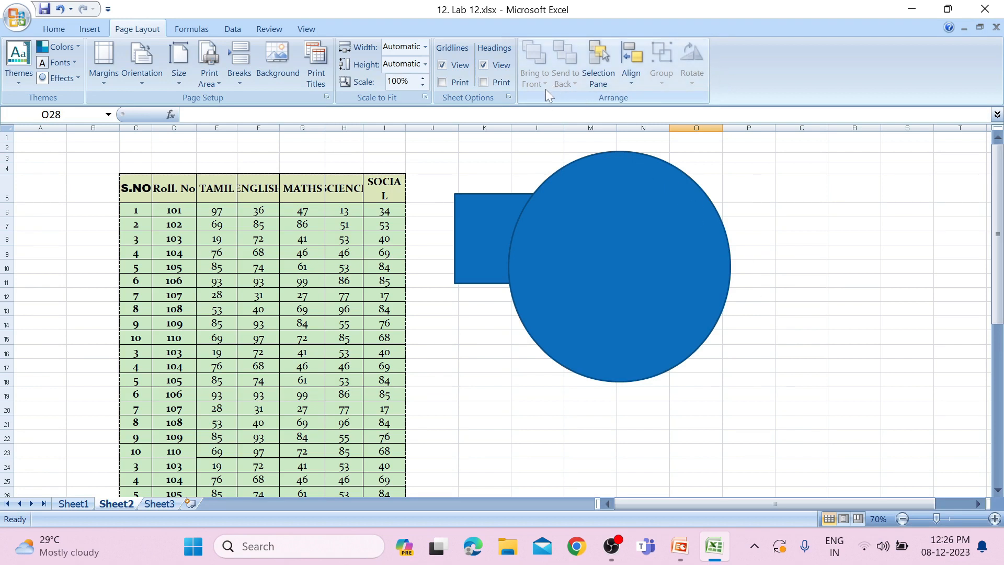
Bring the rectangle to the front of the circle and send it back behind the circle
left_click(612, 255)
left_click(492, 245, "shift")
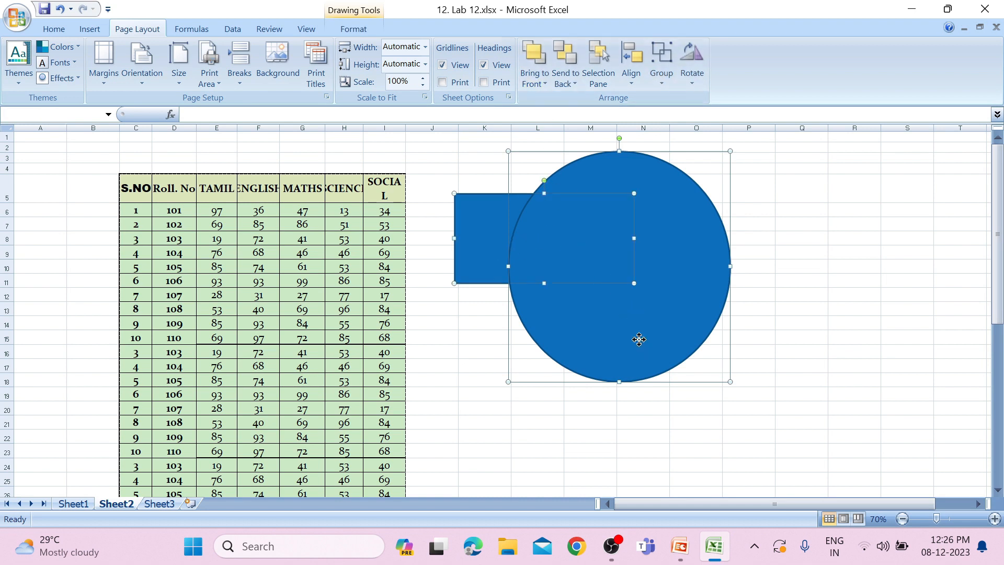
left_click(488, 235)
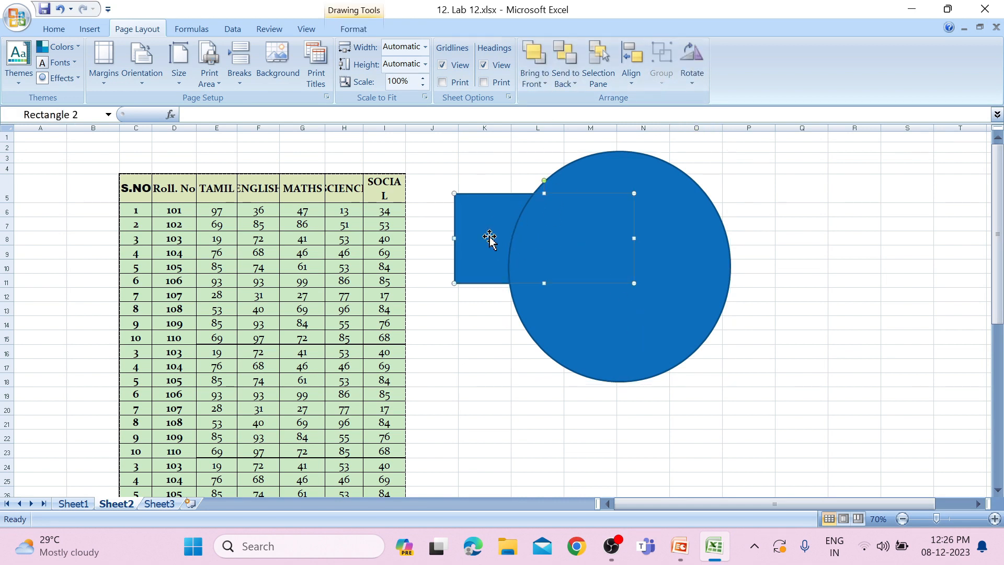
left_click(532, 85)
left_click(577, 100)
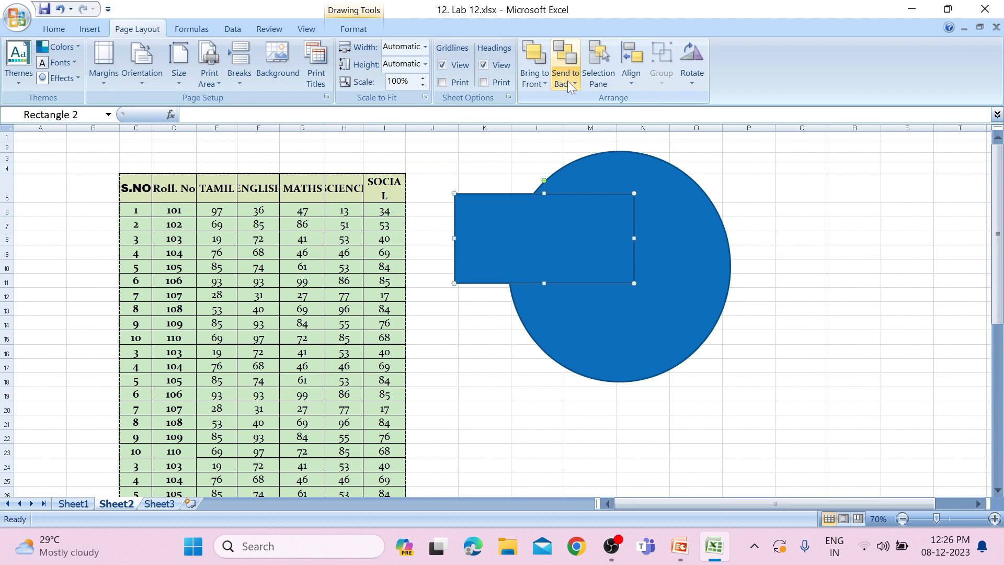
left_click(567, 81)
left_click(576, 102)
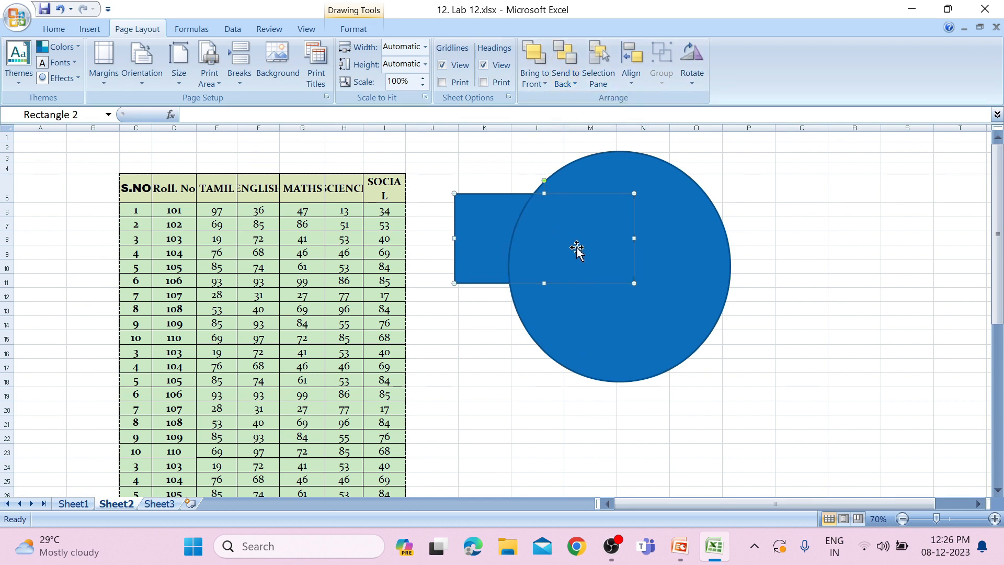
Inspect the list of shapes on the sheet, selecting Oval 3 and Rectangle 2 in turn, and view the alignment options
left_click(599, 62)
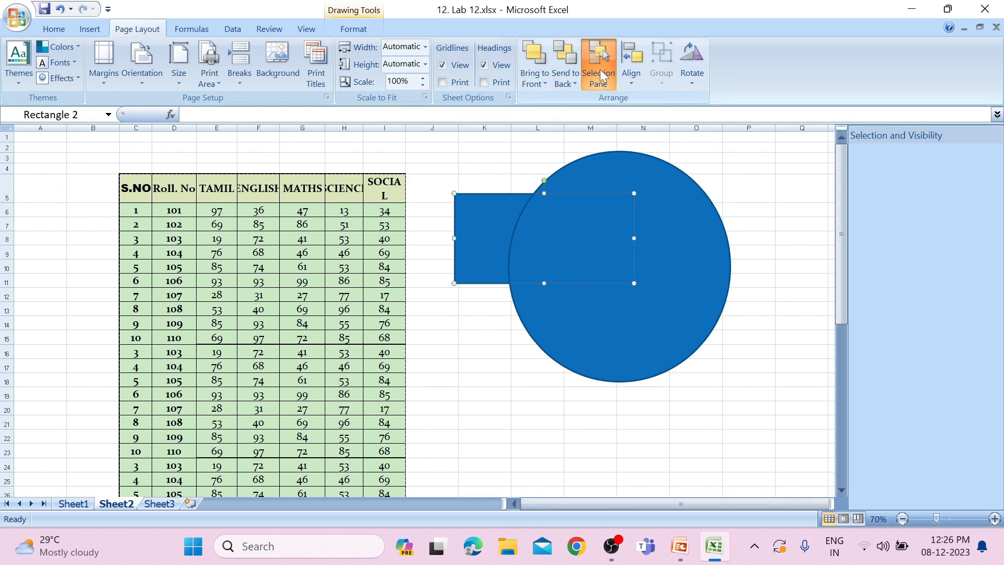
left_click(926, 171)
left_click(921, 188)
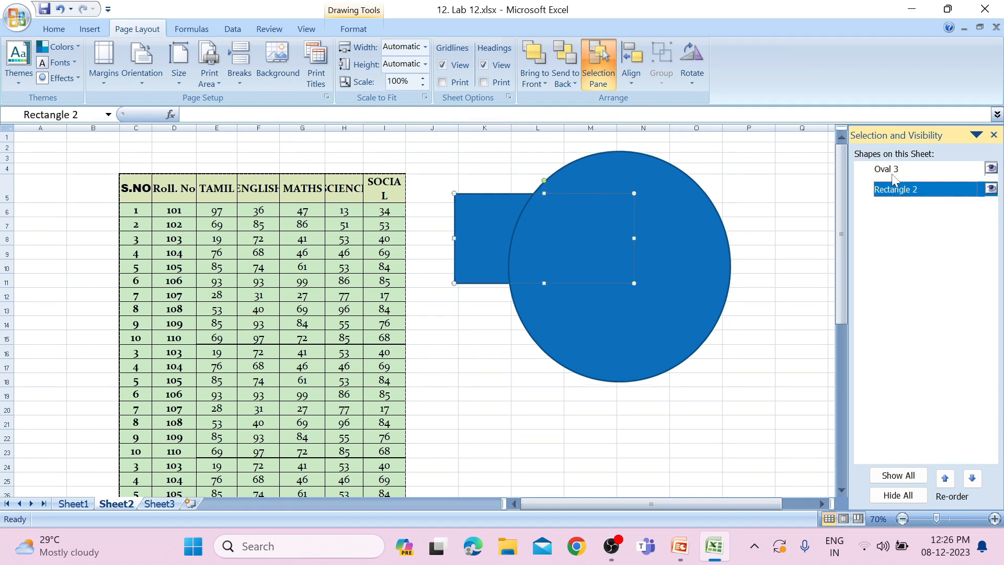
left_click(995, 135)
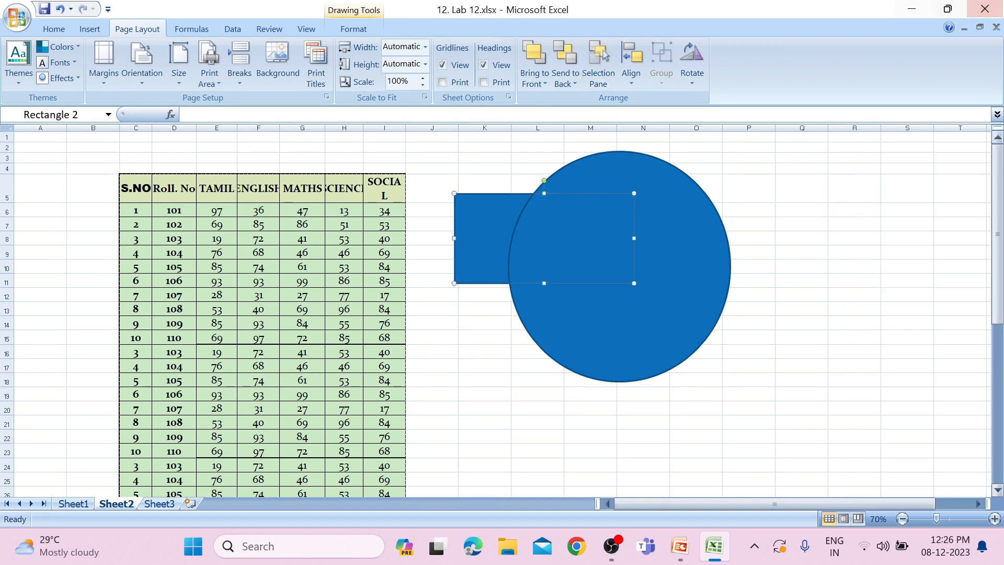
left_click(629, 79)
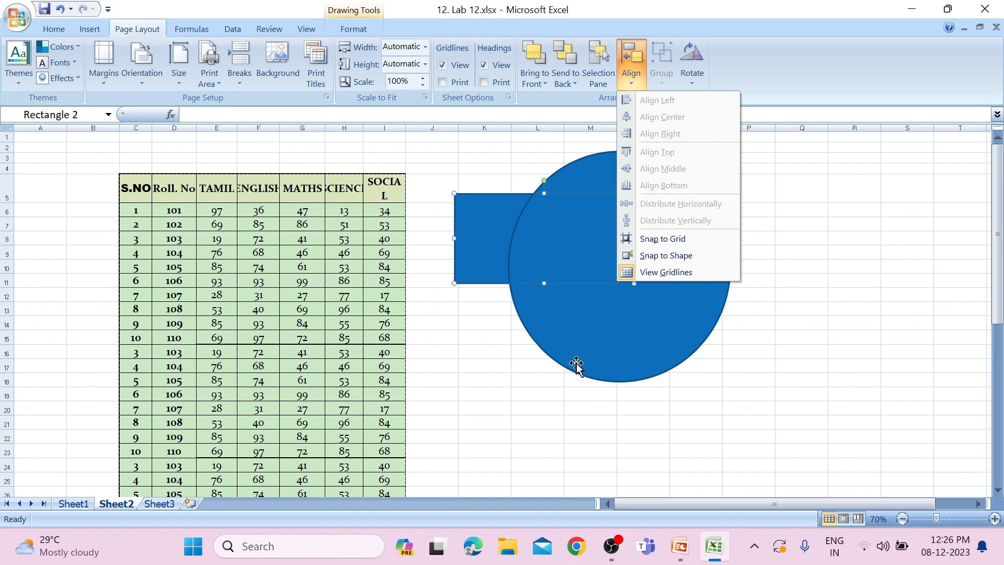
left_click(490, 380)
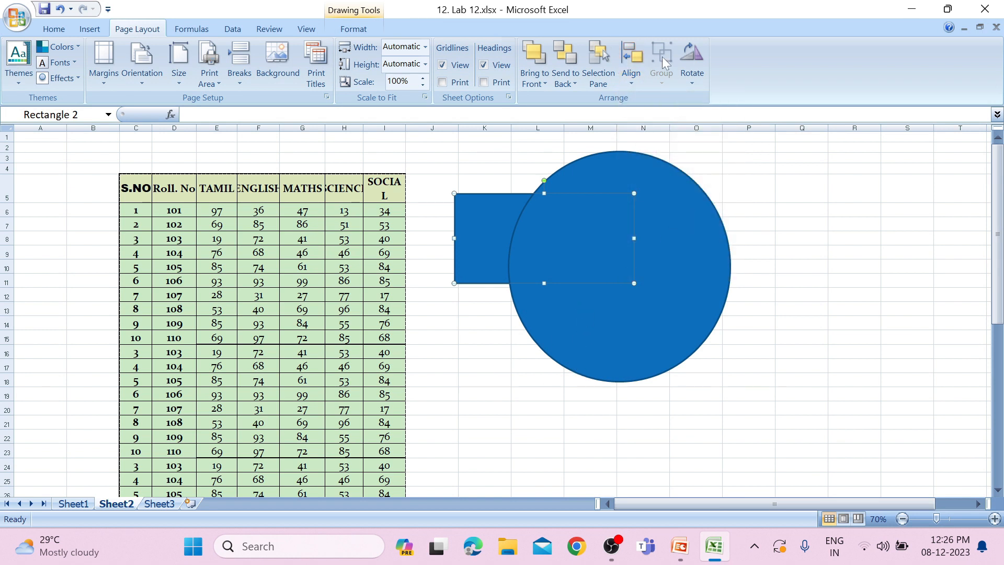
Group the circle with the rectangle and ungroup them again
left_click(677, 332, "shift")
left_click(663, 68)
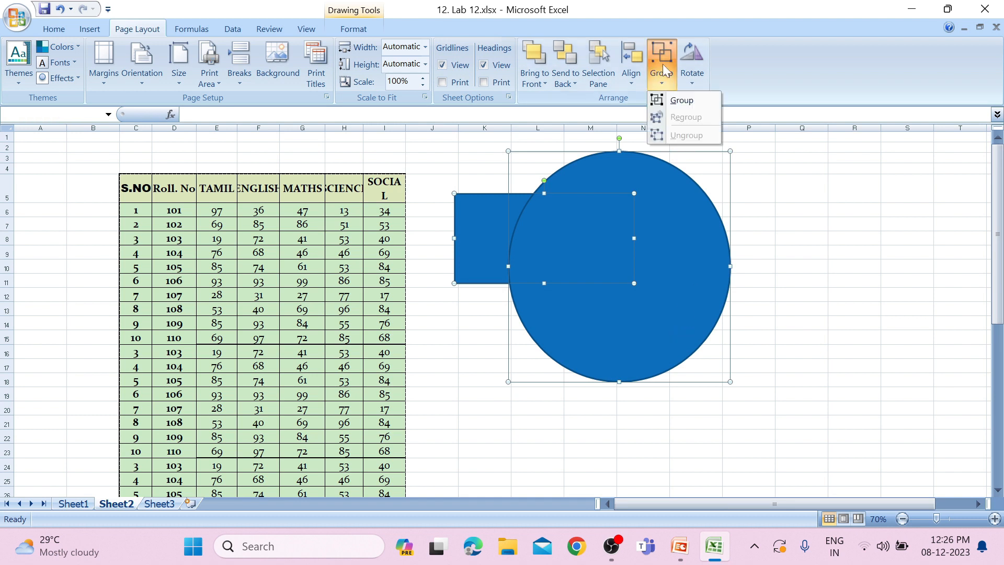
left_click(679, 100)
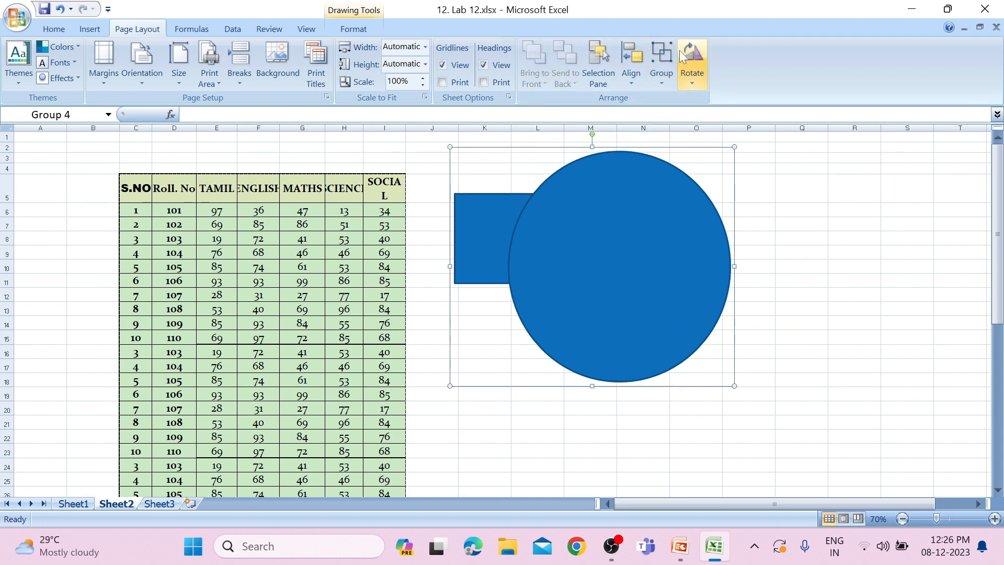
left_click(662, 68)
left_click(683, 135)
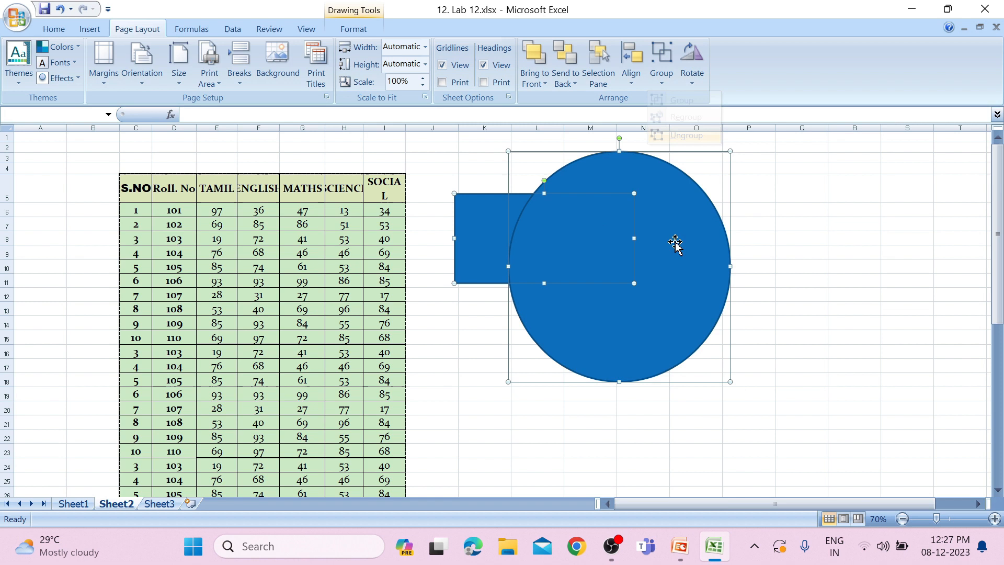
Flip the circle vertically and flip the rectangle behind it horizontally
left_click(778, 313)
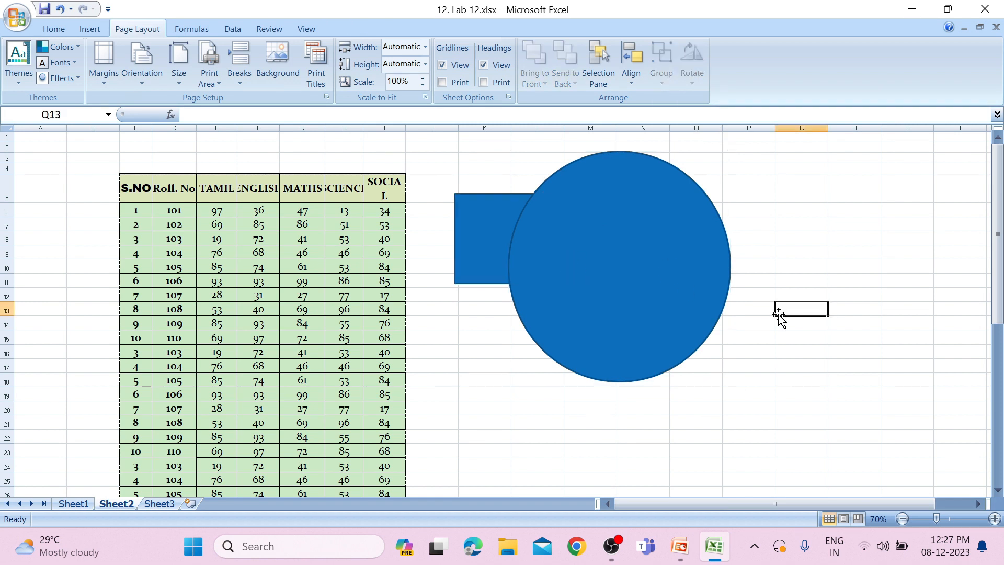
left_click(691, 227)
left_click(692, 84)
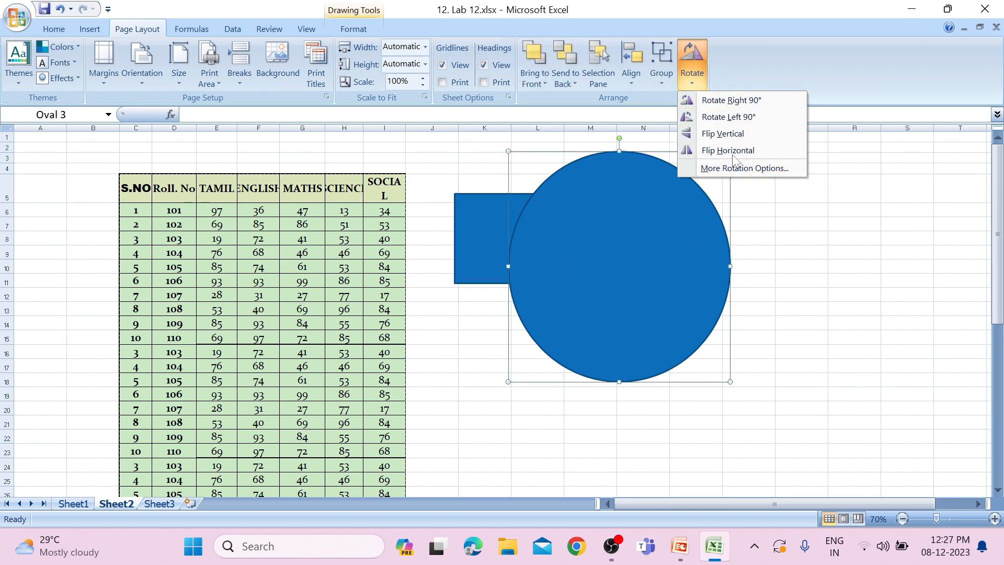
left_click(729, 132)
left_click(474, 226)
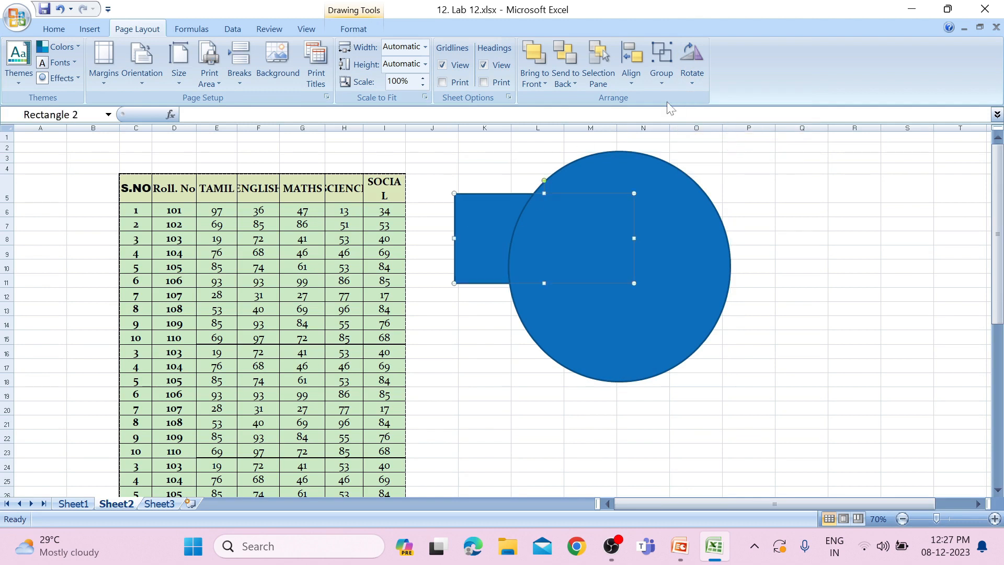
left_click(692, 78)
left_click(716, 150)
Apply the Opulent theme to the workbook and set the theme effects to Foundry
left_click(14, 78)
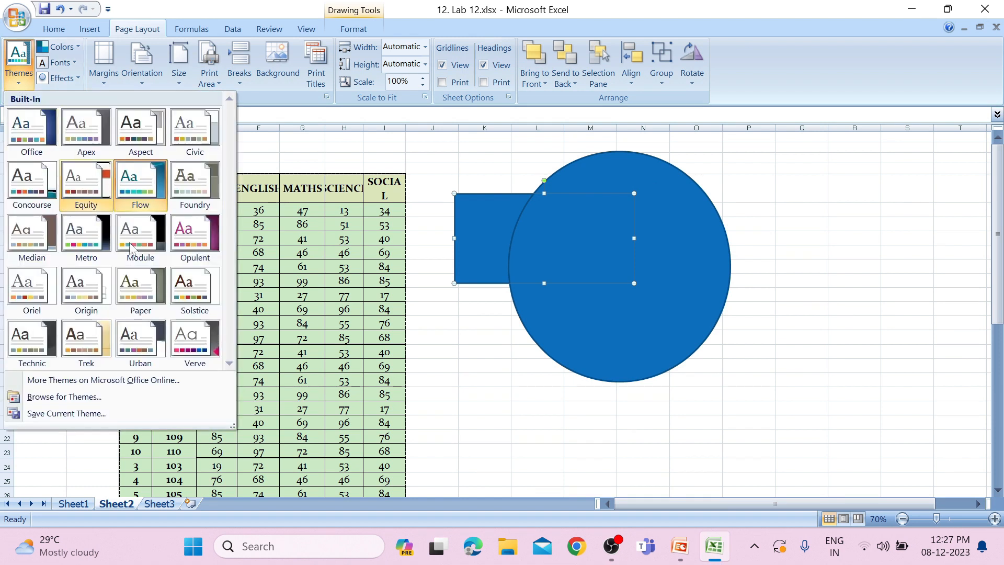
left_click(192, 246)
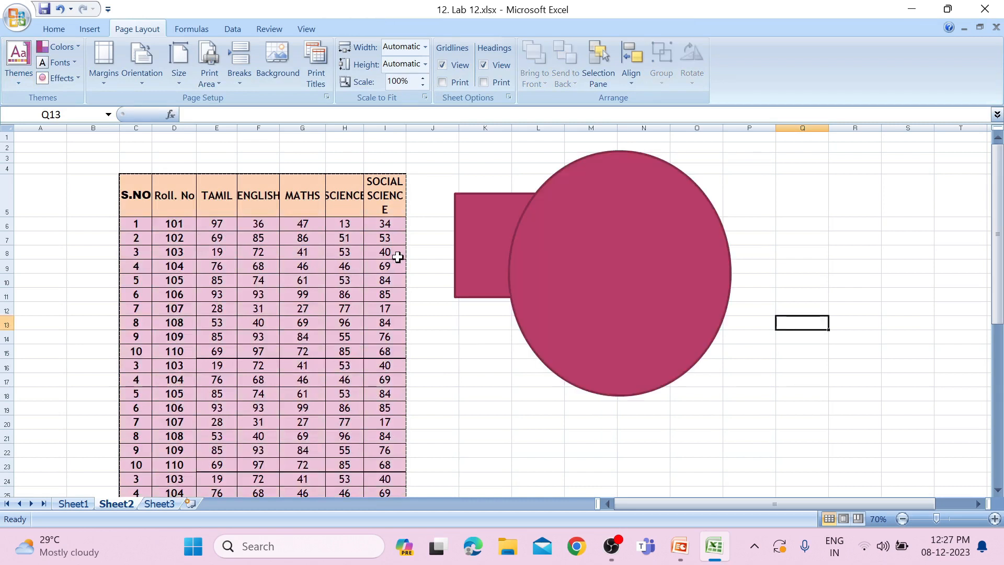
left_click(71, 80)
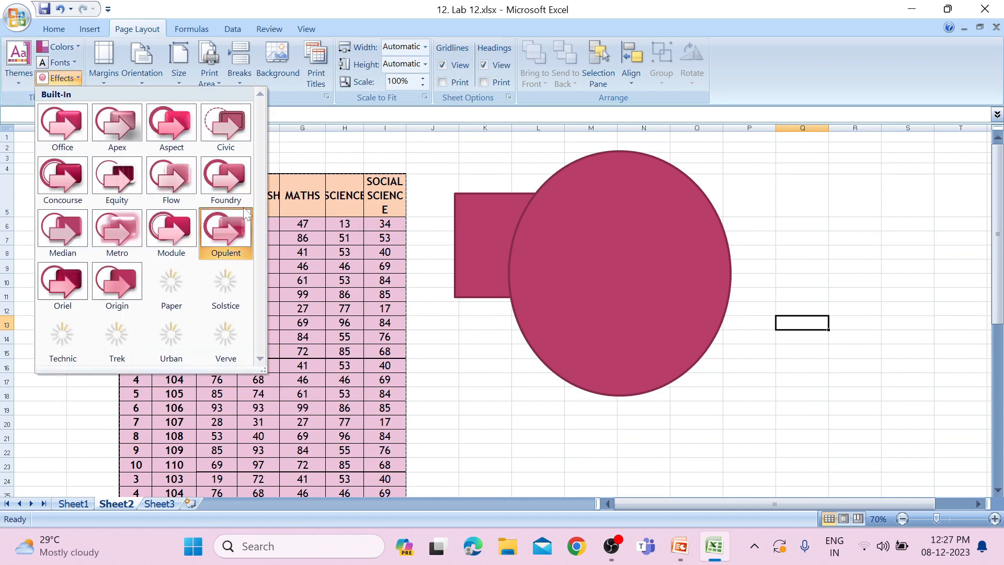
left_click(229, 184)
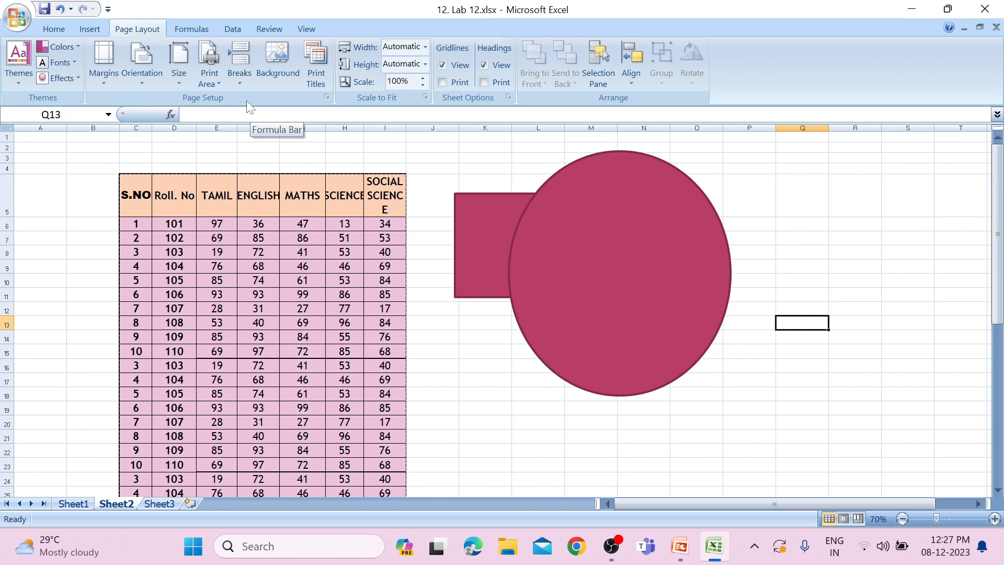
Examine the page margin presets and the custom margin settings
left_click(106, 77)
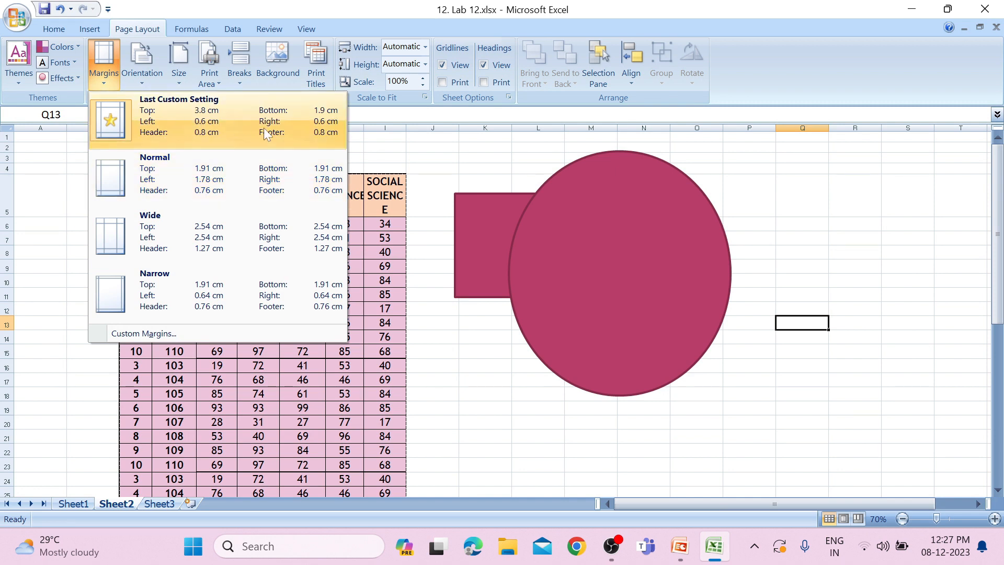
left_click(146, 334)
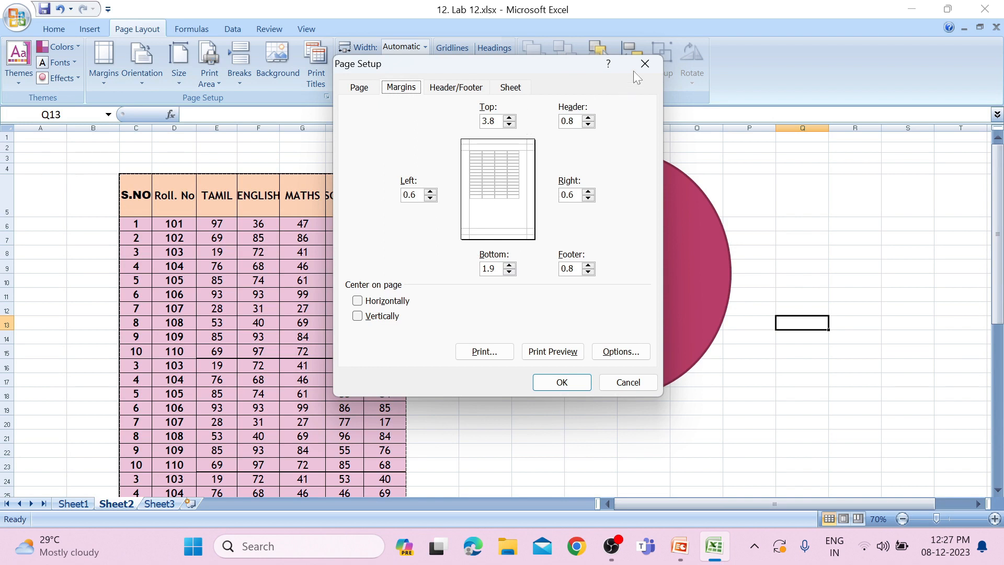
left_click(644, 64)
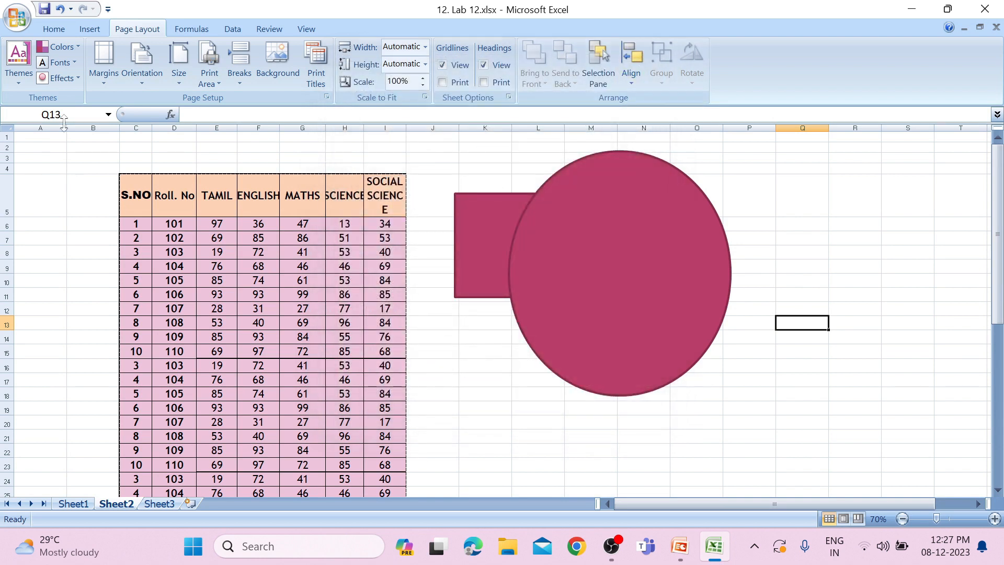
Examine the page orientation, paper size and print area options
left_click(137, 86)
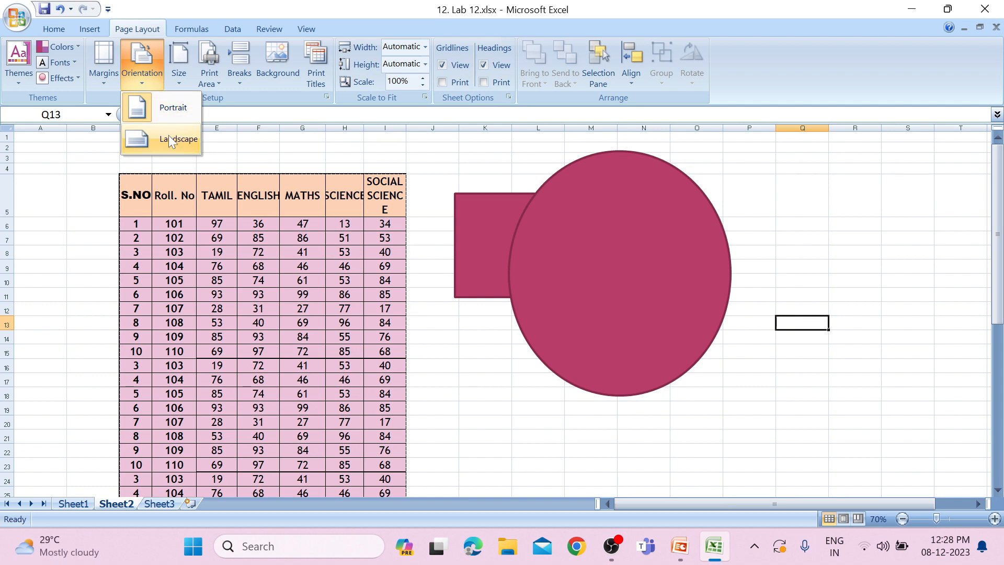
left_click(176, 81)
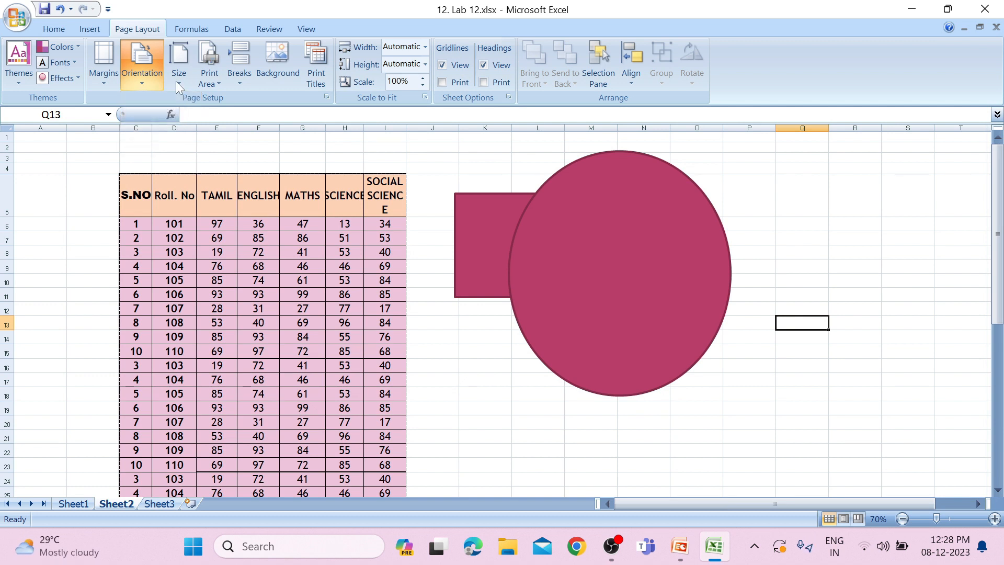
left_click(176, 81)
left_click(179, 81)
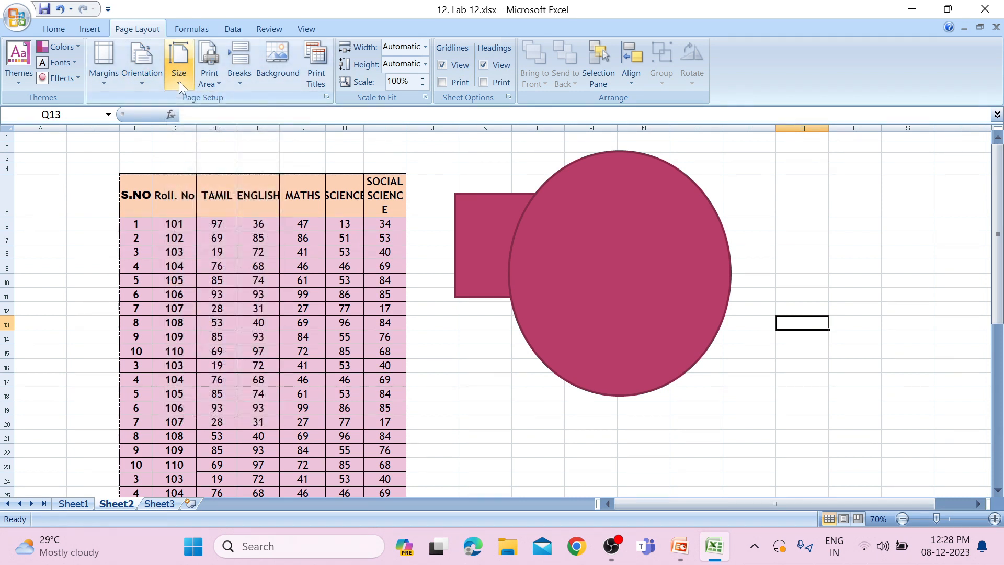
left_click(179, 80)
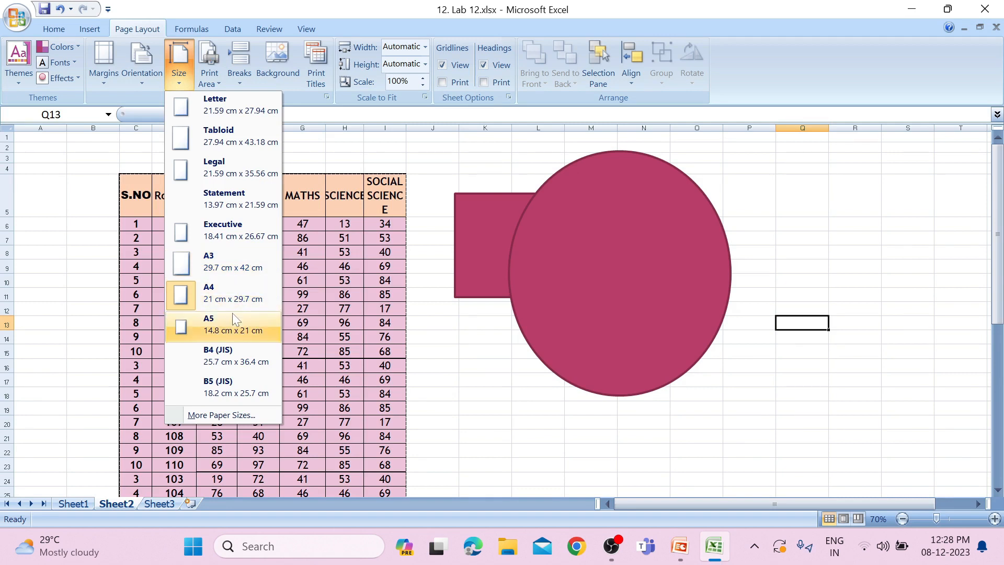
left_click(211, 84)
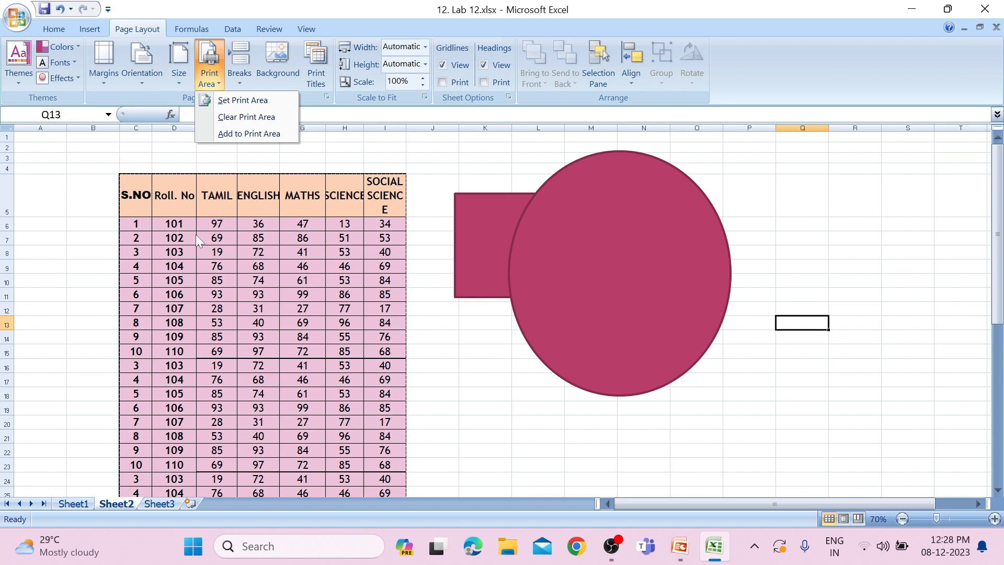
left_click(134, 192)
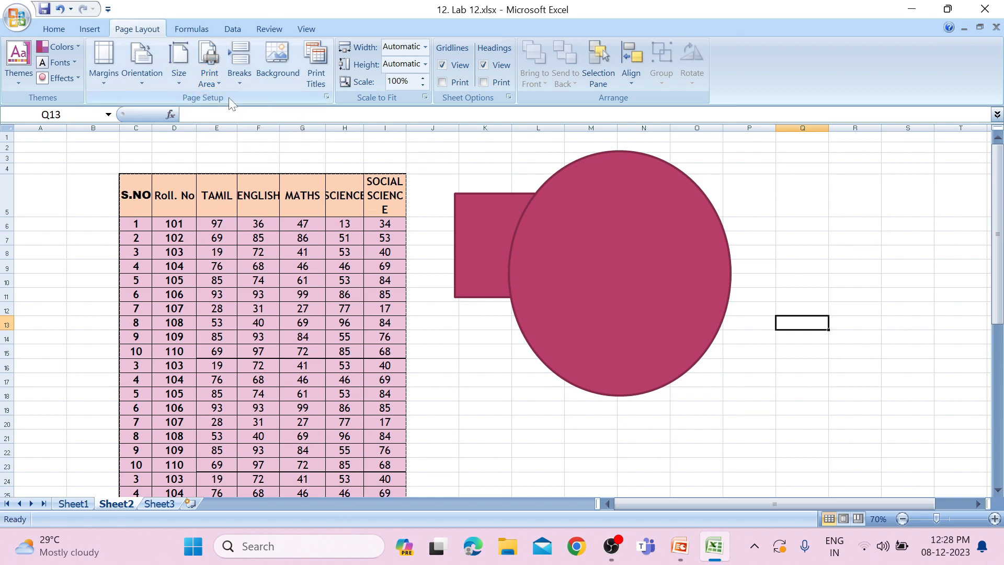
Insert a page break at cell D11 in the marks table
left_click(240, 73)
left_click(181, 295)
left_click(178, 292)
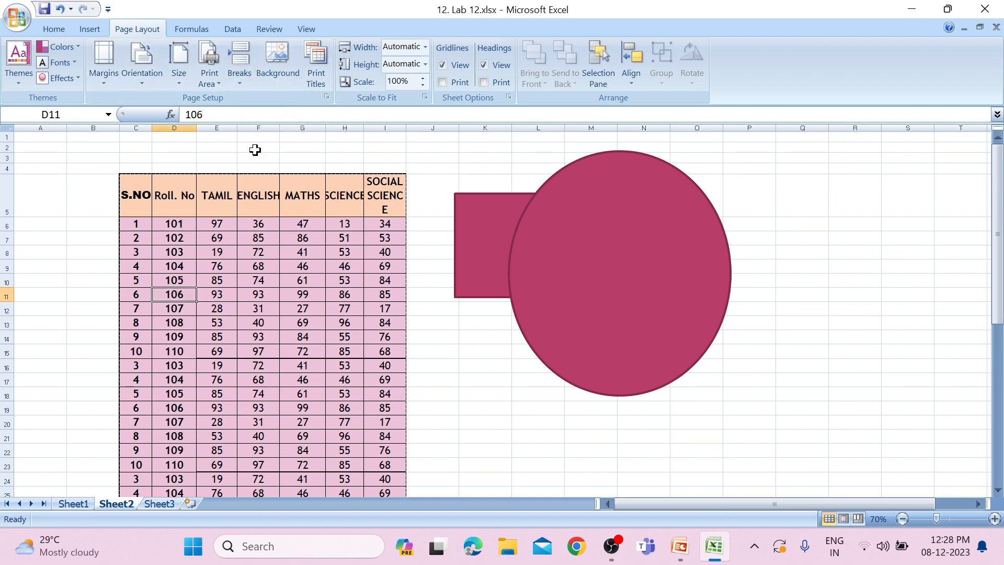
left_click(239, 82)
left_click(240, 100)
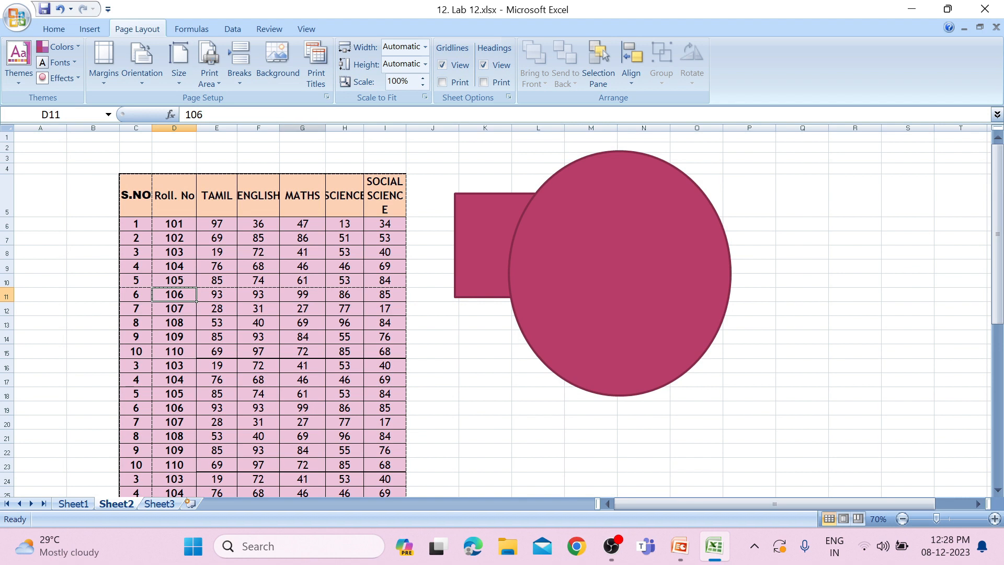
Review the print titles settings for the marks sheet and accept them
left_click(306, 84)
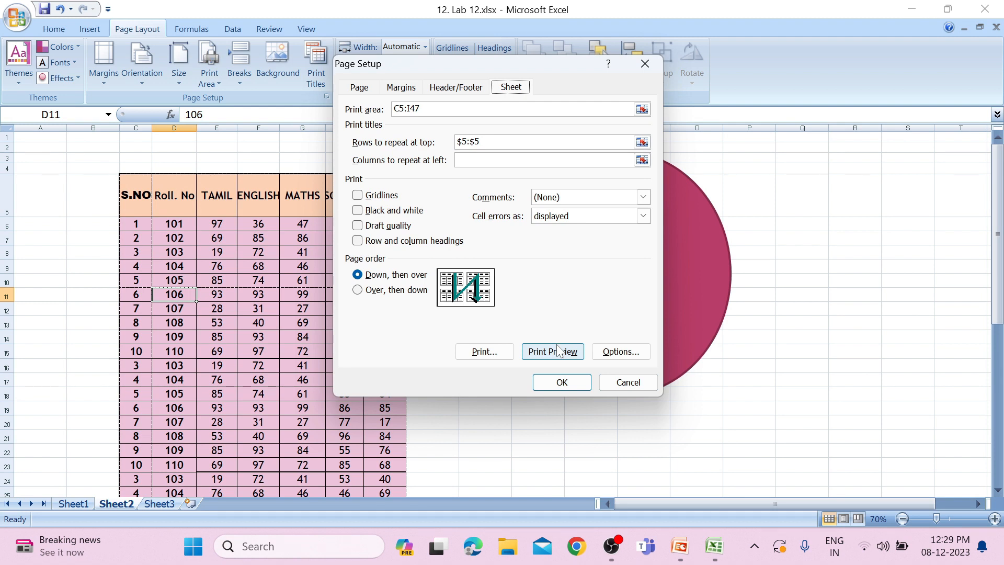
left_click(585, 387)
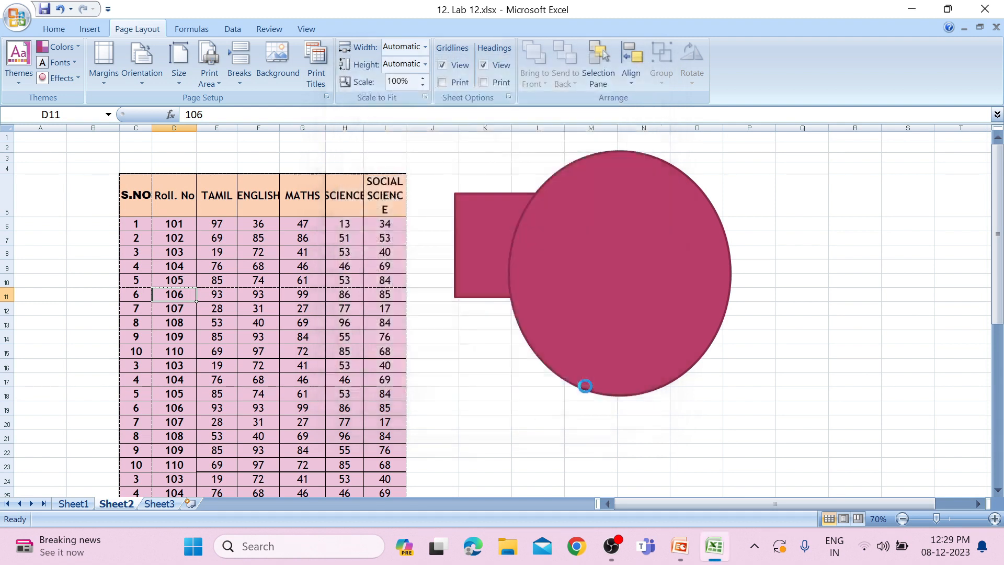